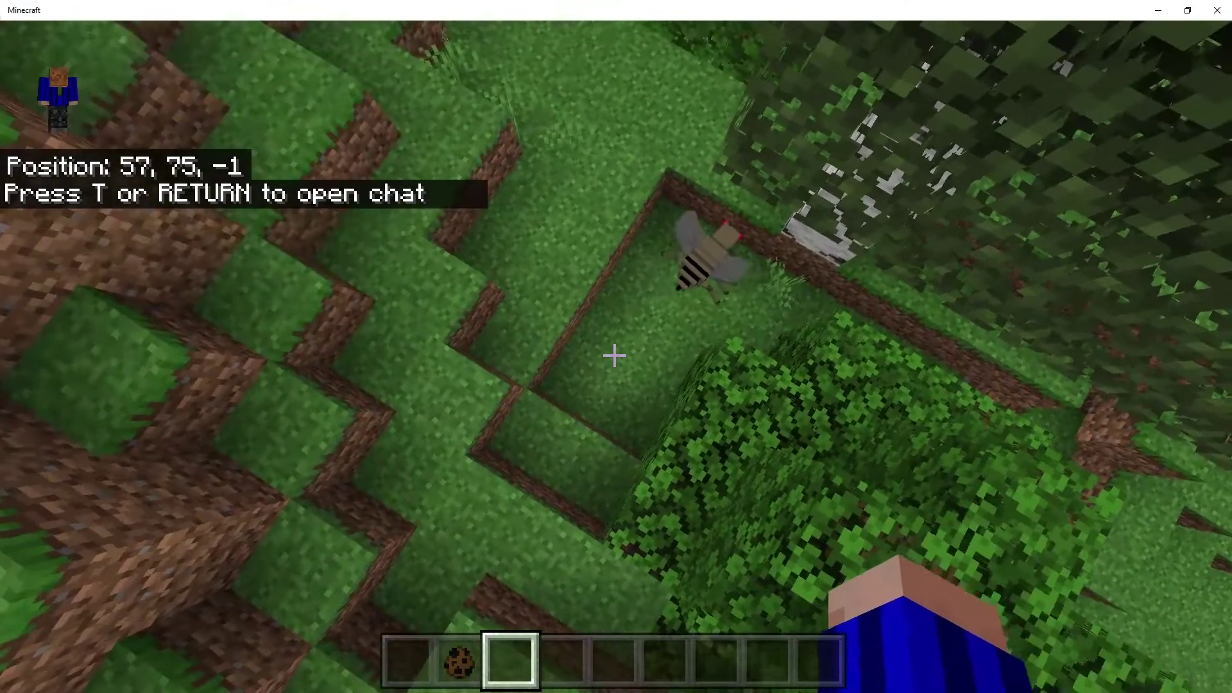
{"action": "key", "text": "w"}
{"action": "key", "text": "shift"}
{"action": "key", "text": "w"}
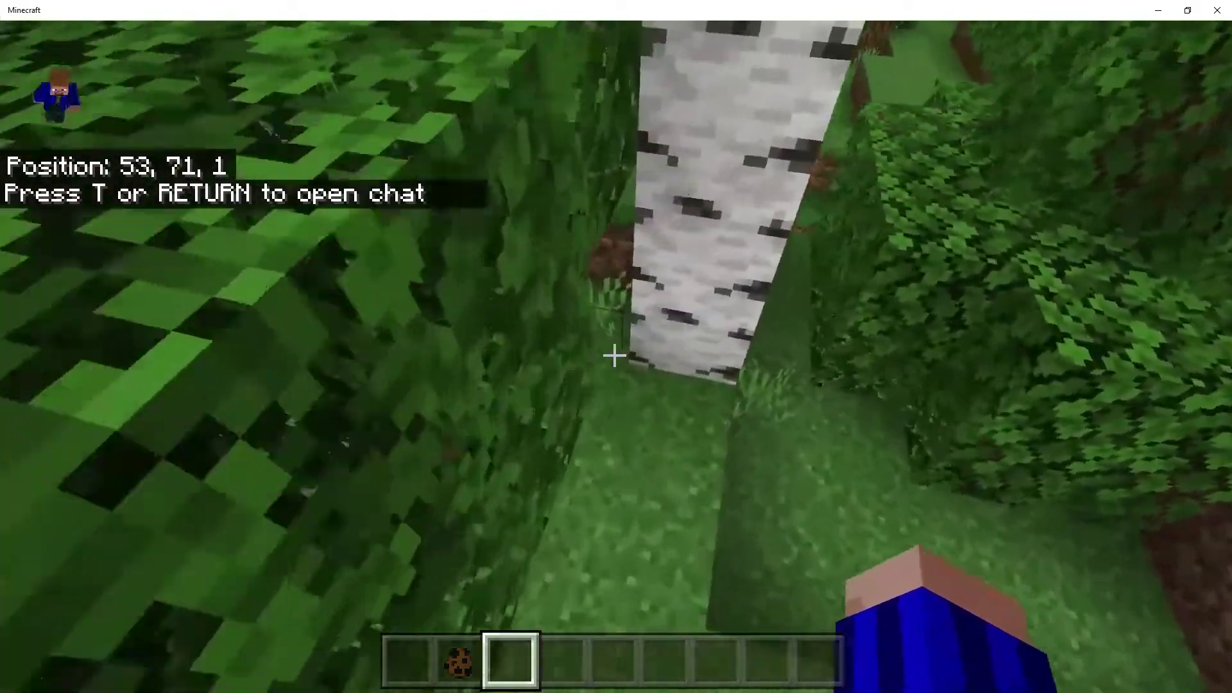
{"action": "key", "text": "w"}
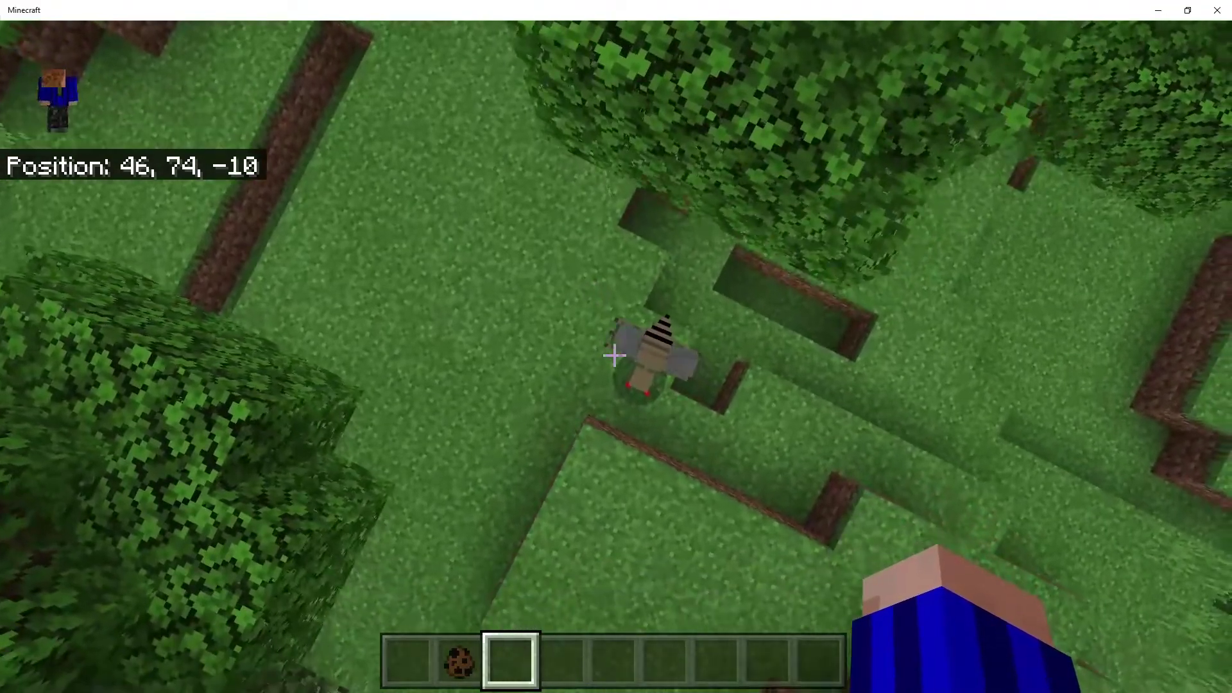
{"action": "key", "text": "w"}
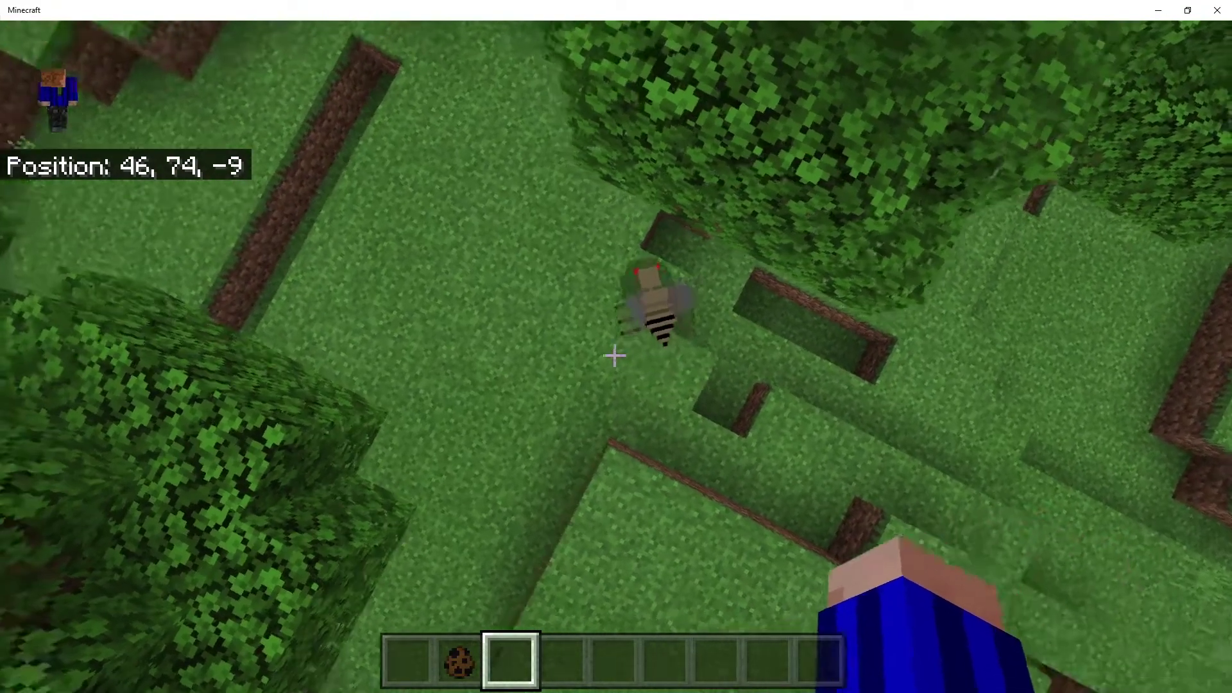
{"action": "key", "text": "w"}
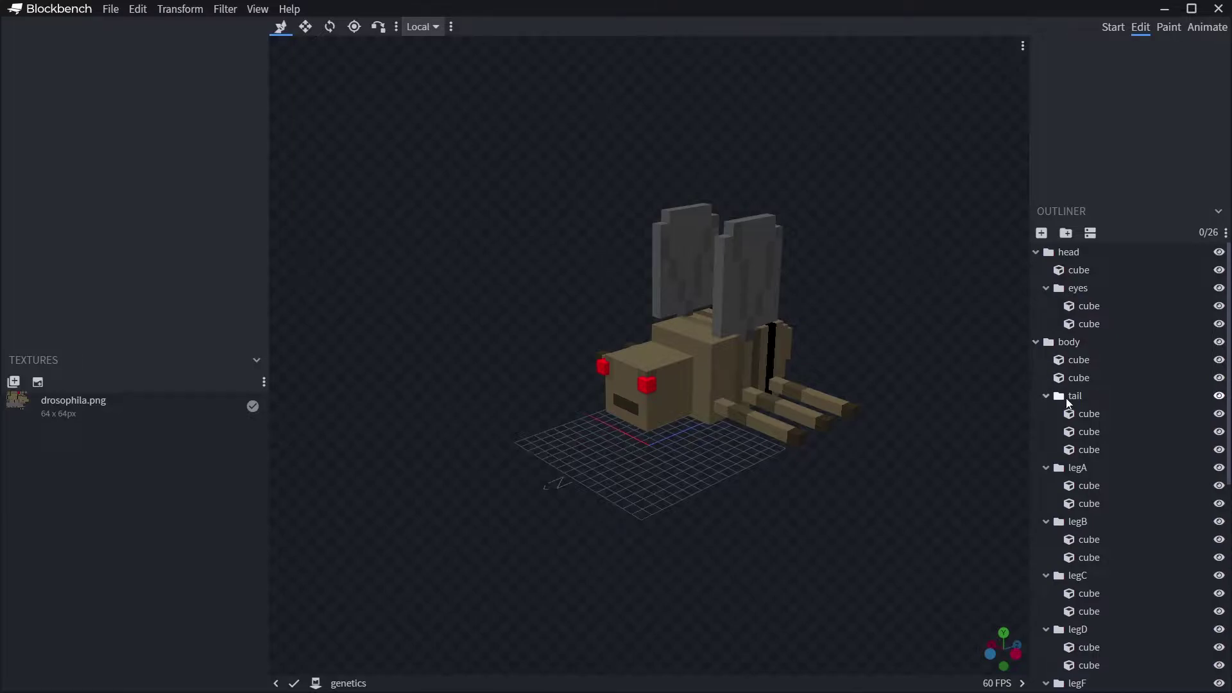
Step: Switch to Blockbench's animation mode and create an animation named "walk" for the drosophila model
{"action": "left_click", "coordinate": [1208, 27]}
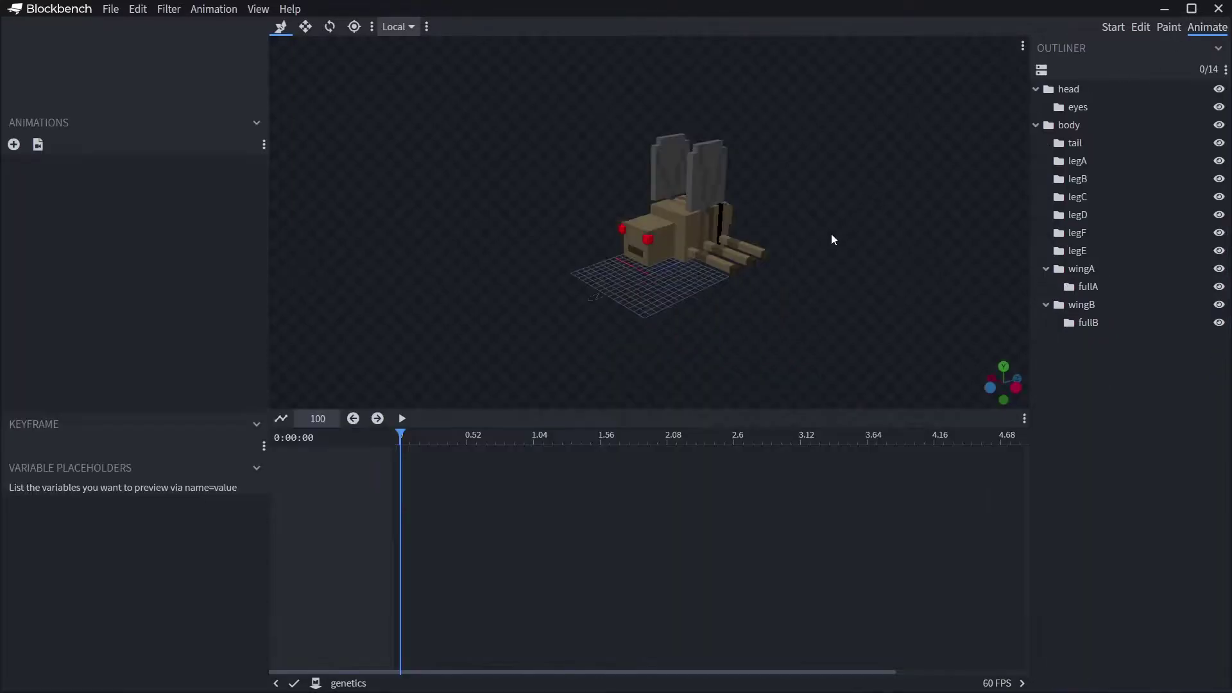
{"action": "left_click", "coordinate": [1069, 105]}
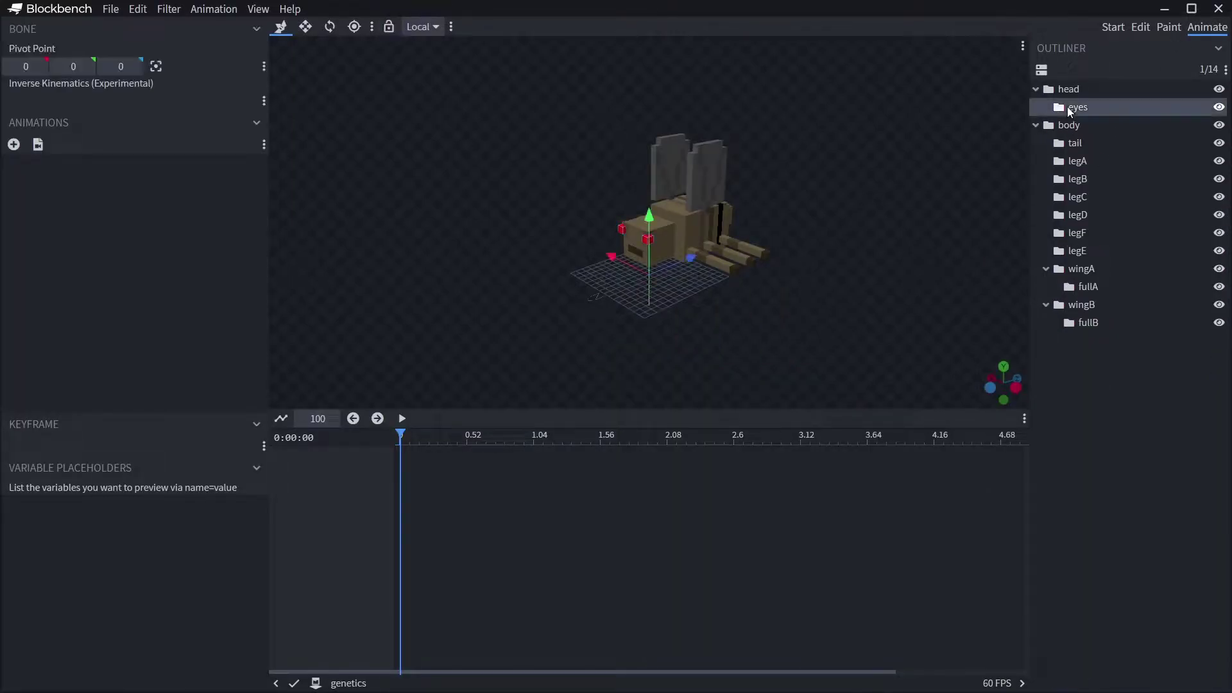
{"action": "left_click", "coordinate": [1078, 161]}
{"action": "left_click", "coordinate": [14, 144]}
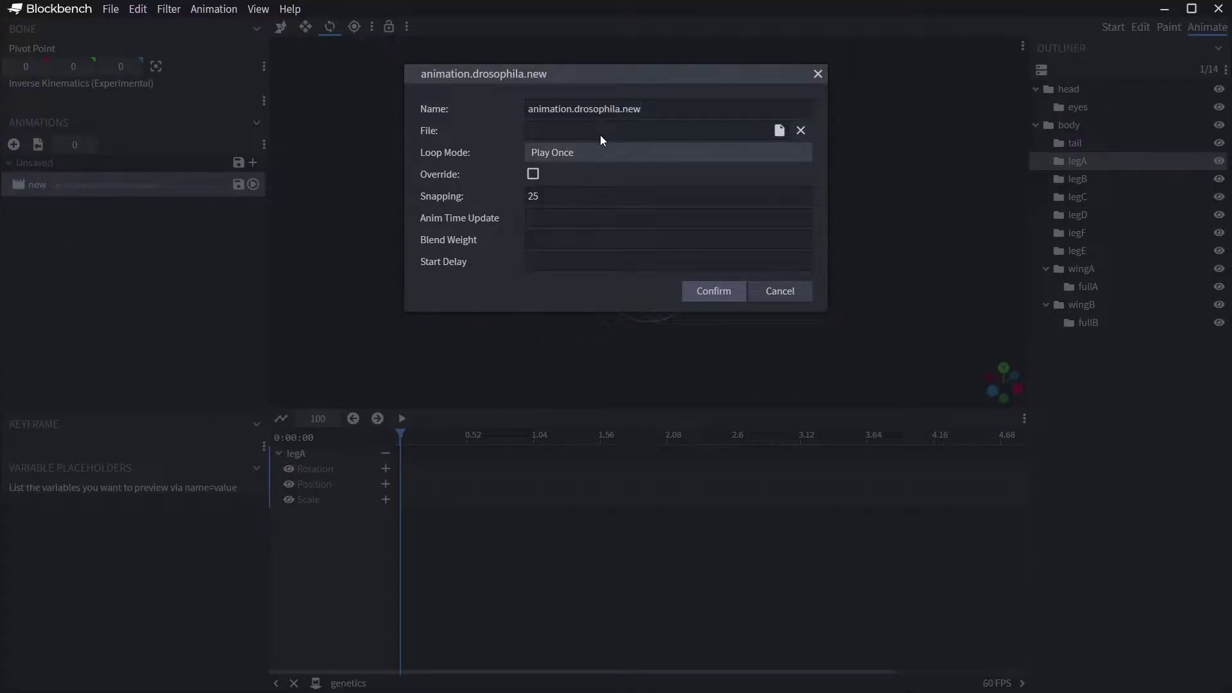
{"action": "type", "text": "walk"}
{"action": "left_click", "coordinate": [705, 295]}
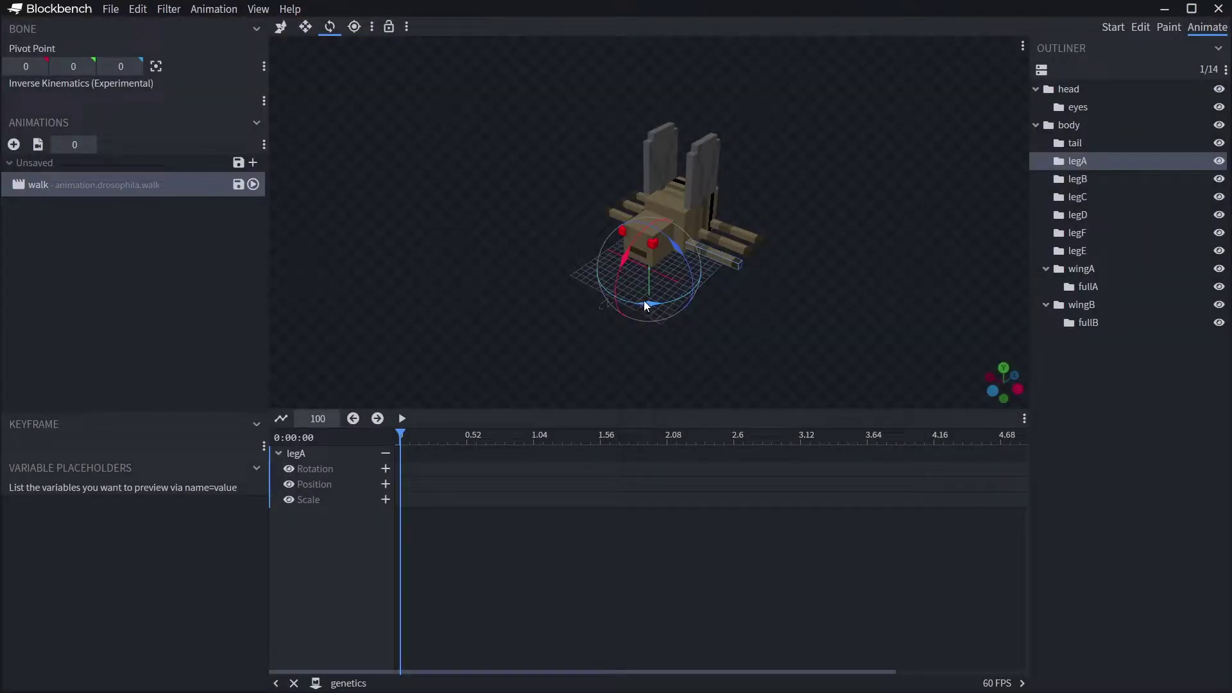
Step: Try rotating legA at the start of the walk animation and delete the resulting rotation keyframe
{"action": "mouse_move", "coordinate": [646, 306]}
{"action": "left_mouse_down"}
{"action": "mouse_move", "coordinate": [659, 303]}
{"action": "mouse_move", "coordinate": [545, 325]}
{"action": "mouse_move", "coordinate": [407, 330]}
{"action": "mouse_move", "coordinate": [534, 339]}
{"action": "mouse_move", "coordinate": [734, 313]}
{"action": "mouse_move", "coordinate": [599, 336]}
{"action": "mouse_move", "coordinate": [640, 324]}
{"action": "left_mouse_up"}
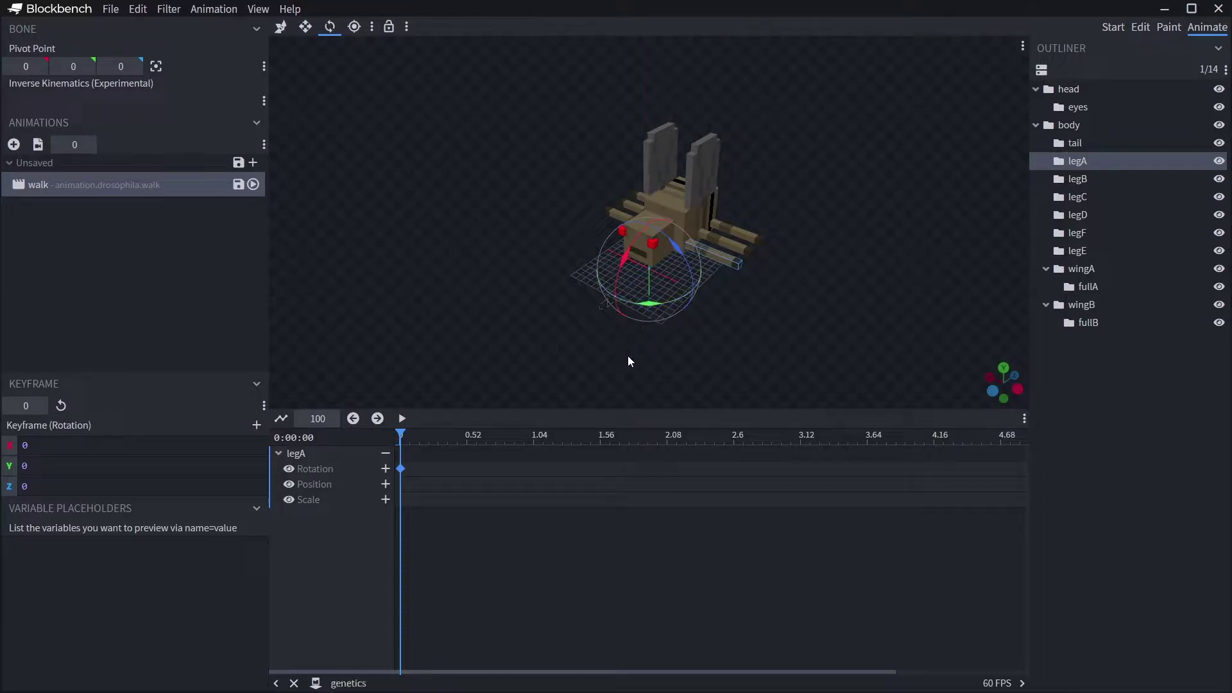
{"action": "key", "text": "Delete"}
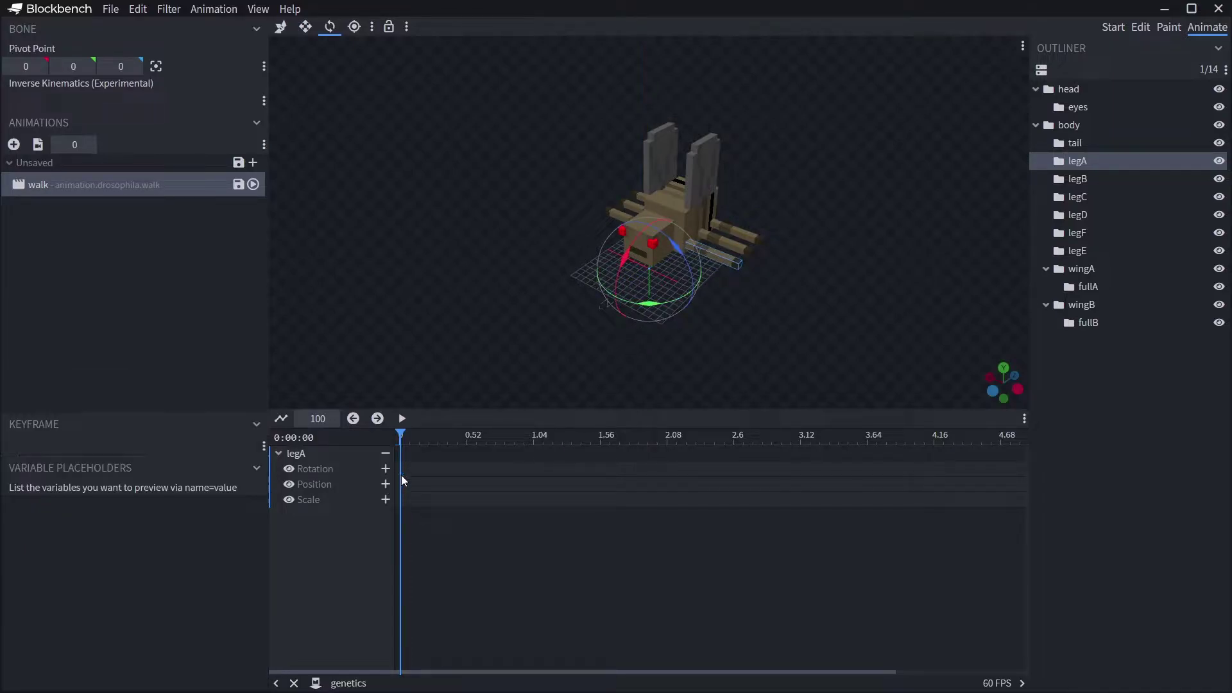
Step: In model editing mode, add a group named A2 inside legA and move the leg's outer cube into it
{"action": "left_click", "coordinate": [1140, 27]}
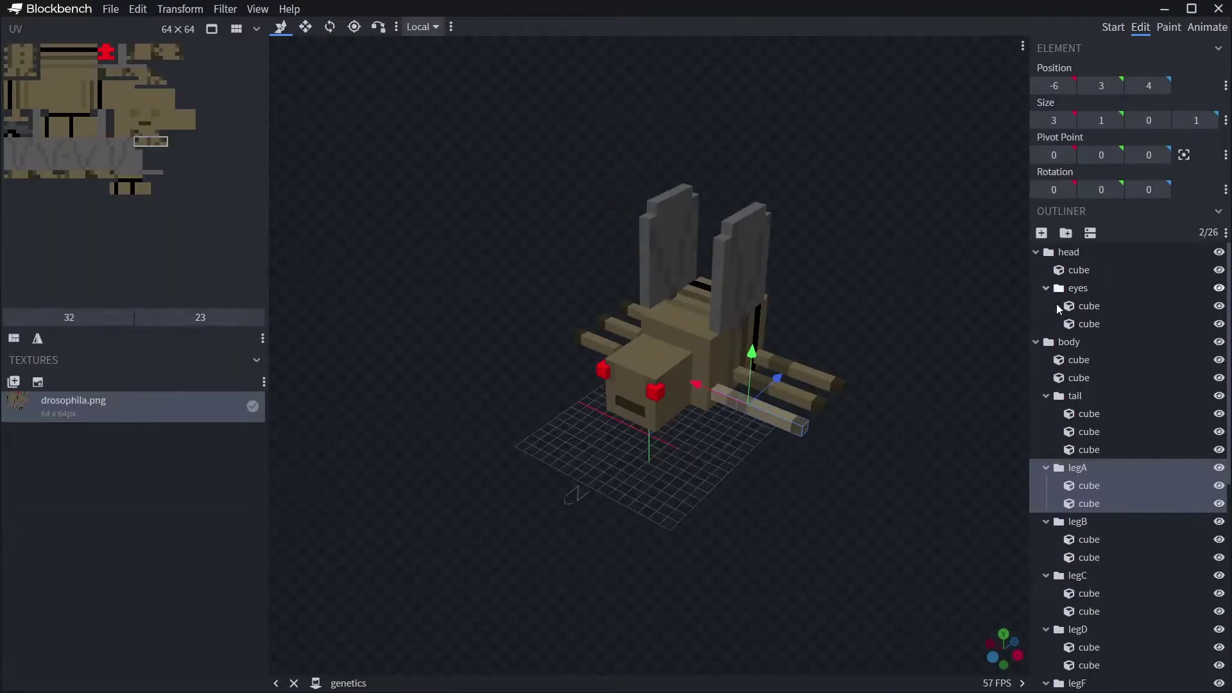
{"action": "left_click", "coordinate": [1080, 471]}
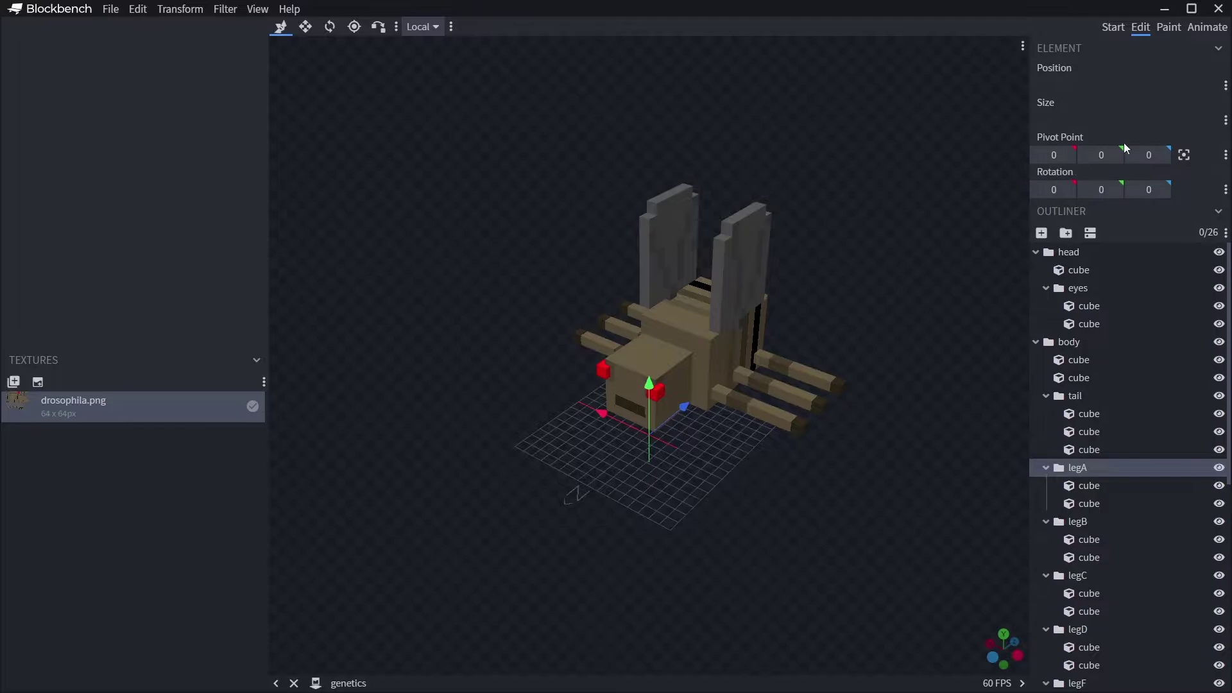
{"action": "left_click", "coordinate": [1078, 468]}
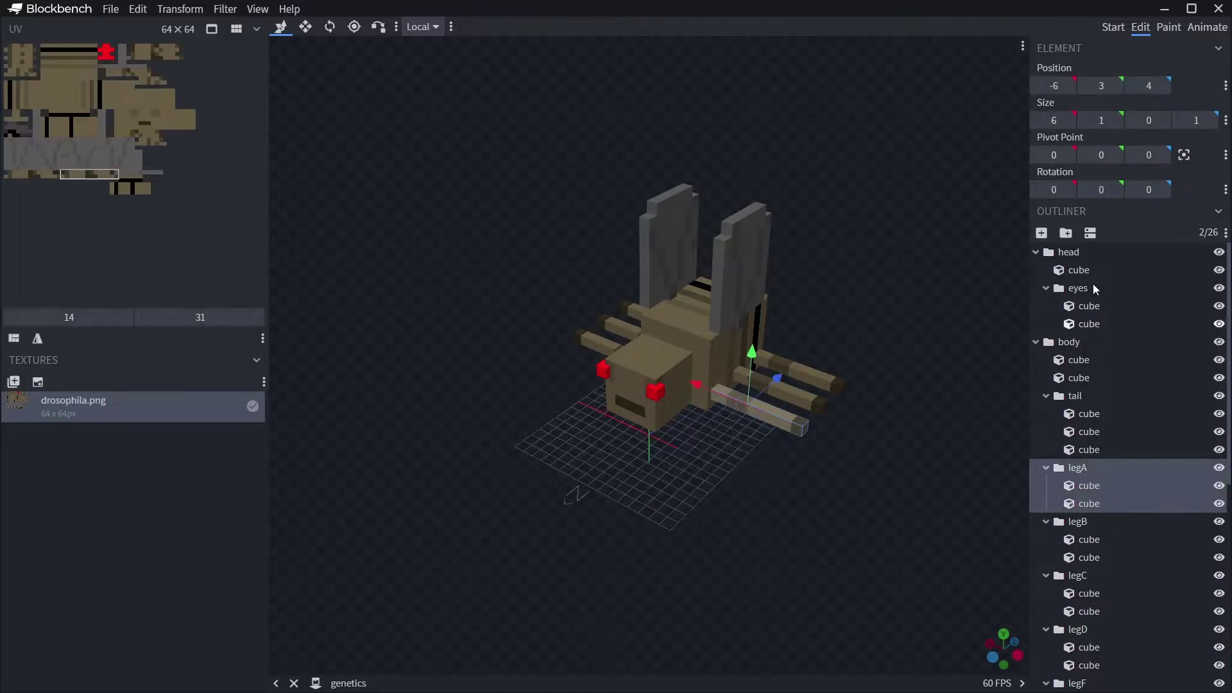
{"action": "left_click", "coordinate": [1066, 232]}
{"action": "type", "text": "A2"}
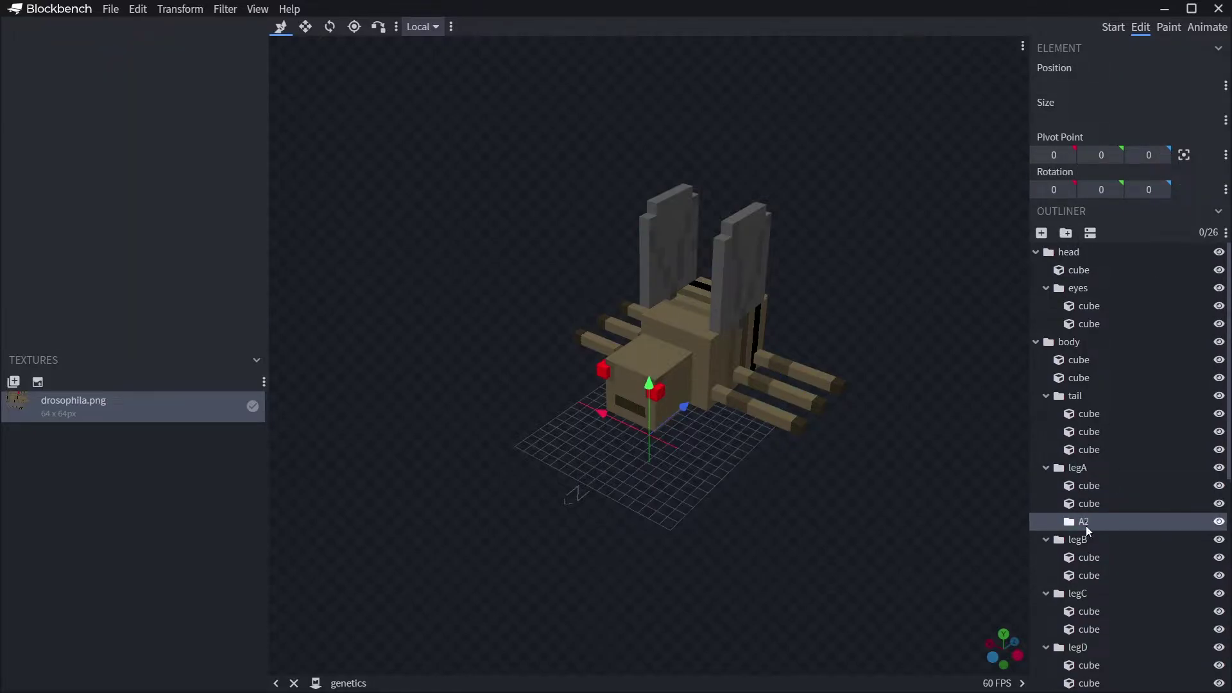
{"action": "key", "text": "Return"}
{"action": "left_click_drag", "start_coordinate": [1089, 503], "coordinate": [1084, 521]}
{"action": "left_click", "coordinate": [1084, 504]}
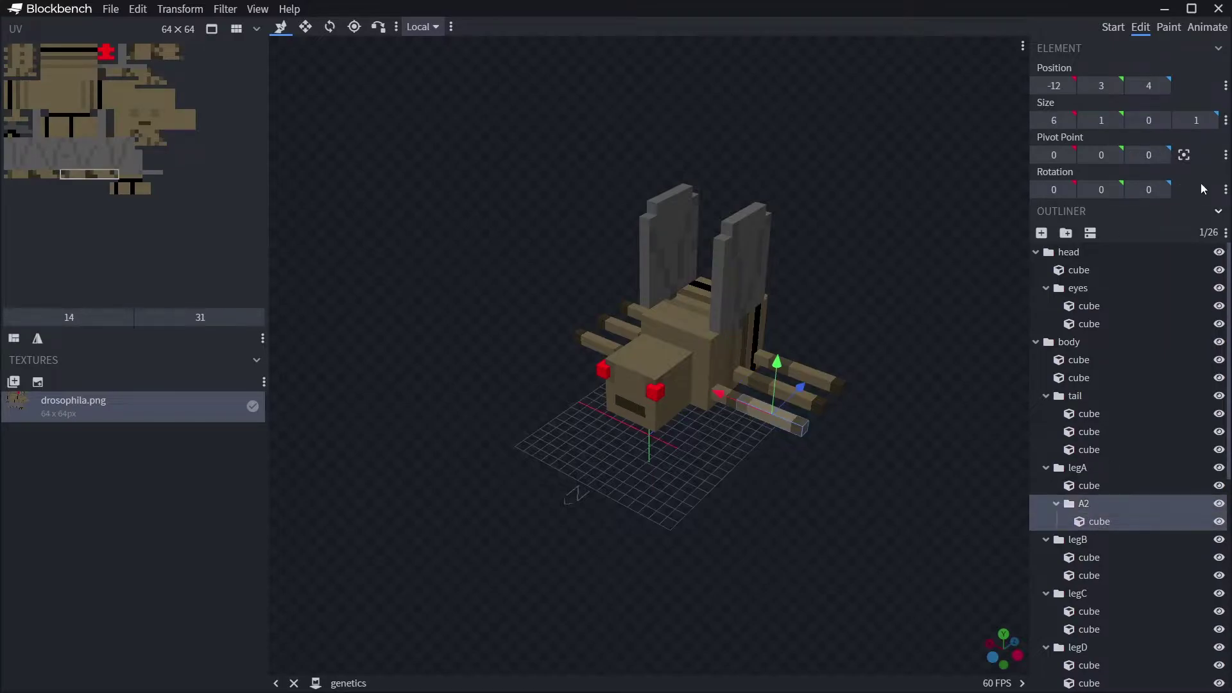
Step: Center the pivot points of the A2 and legA groups
{"action": "left_click", "coordinate": [1184, 156]}
{"action": "left_click", "coordinate": [1077, 468]}
{"action": "left_click", "coordinate": [1184, 155]}
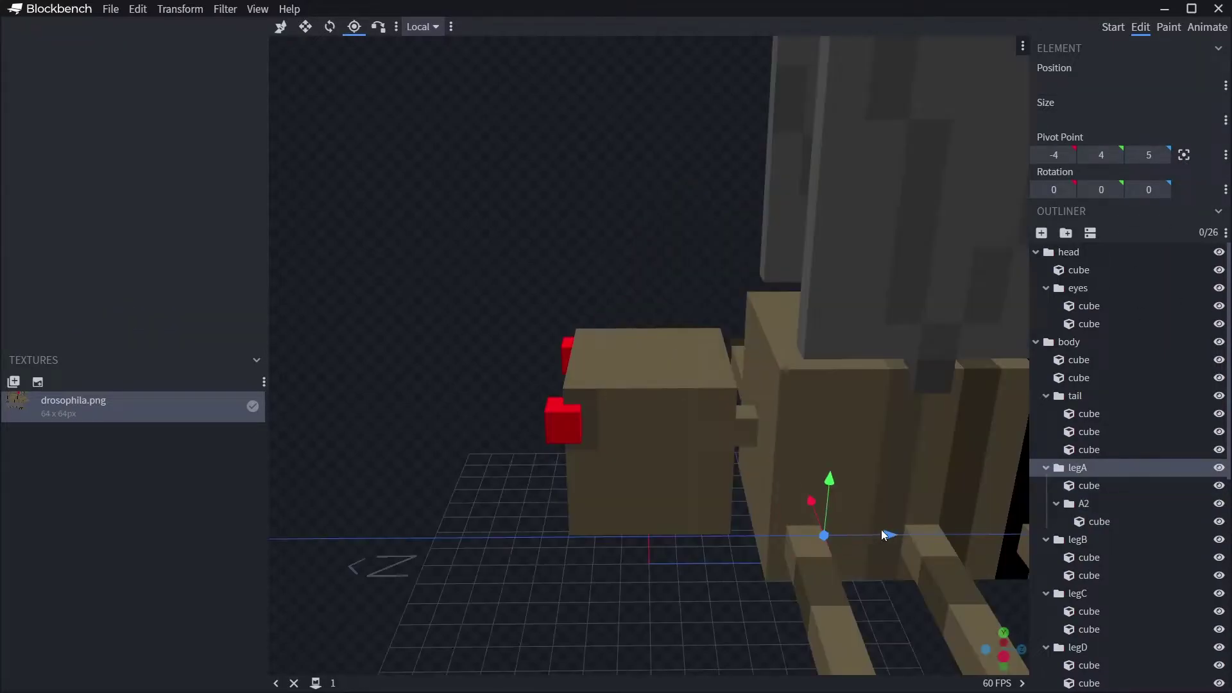
Step: Move legA's pivot point forward along Z at the leg's body end and try to set its Z to 4.5
{"action": "left_click_drag", "start_coordinate": [882, 531], "coordinate": [842, 544]}
{"action": "left_click", "coordinate": [1149, 155]}
{"action": "type", "text": "4.5"}
{"action": "key", "text": "Return"}
{"action": "left_click", "coordinate": [1149, 156]}
{"action": "type", "text": "4.5"}
{"action": "key", "text": "Return"}
{"action": "left_click", "coordinate": [1102, 155]}
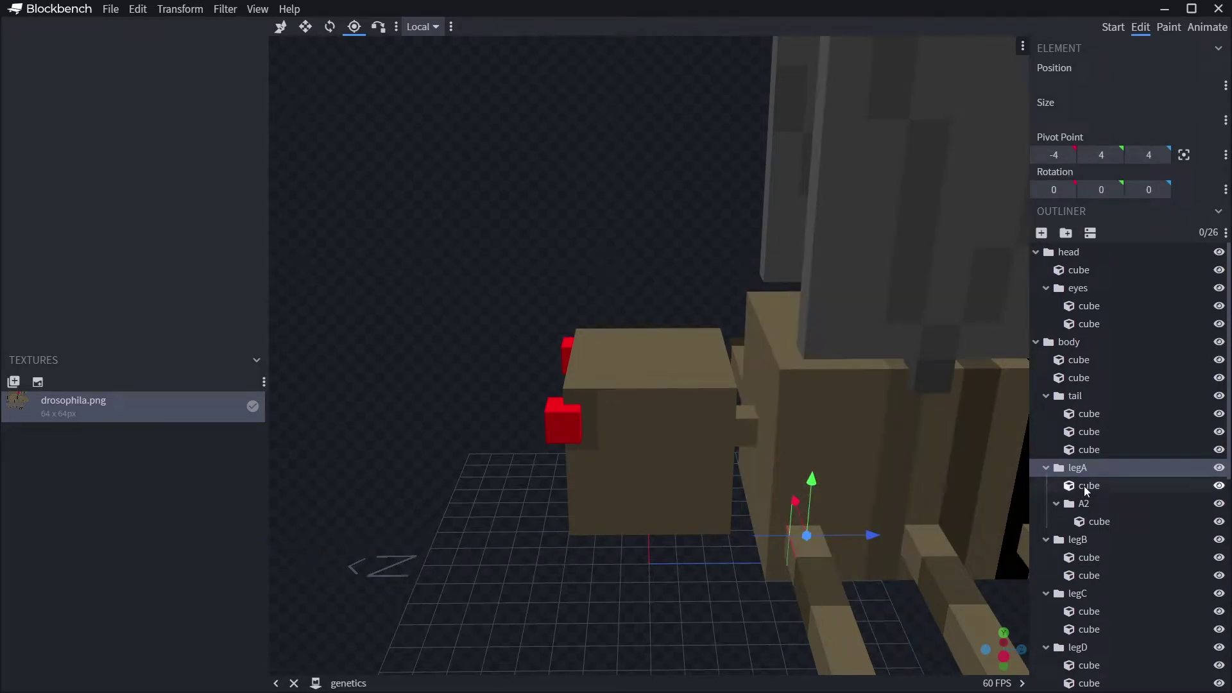
Step: Set legA's pivot point to Z 4.5 and X -3.5
{"action": "left_click", "coordinate": [1087, 488]}
{"action": "left_click", "coordinate": [1079, 468]}
{"action": "left_click_drag", "start_coordinate": [690, 619], "coordinate": [860, 600]}
{"action": "left_click", "coordinate": [1148, 154]}
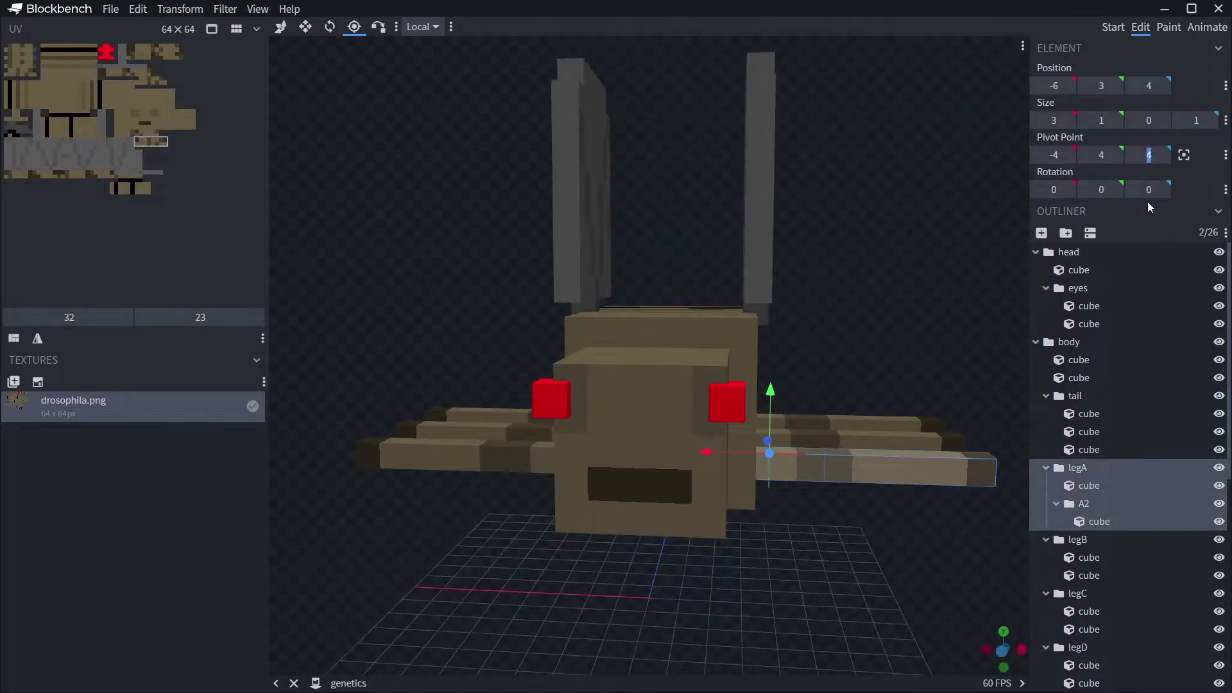
{"action": "type", "text": "4.5"}
{"action": "key", "text": "Return"}
{"action": "left_click_drag", "start_coordinate": [860, 552], "coordinate": [748, 582]}
{"action": "left_click", "coordinate": [1055, 155]}
{"action": "type", "text": "-3.5"}
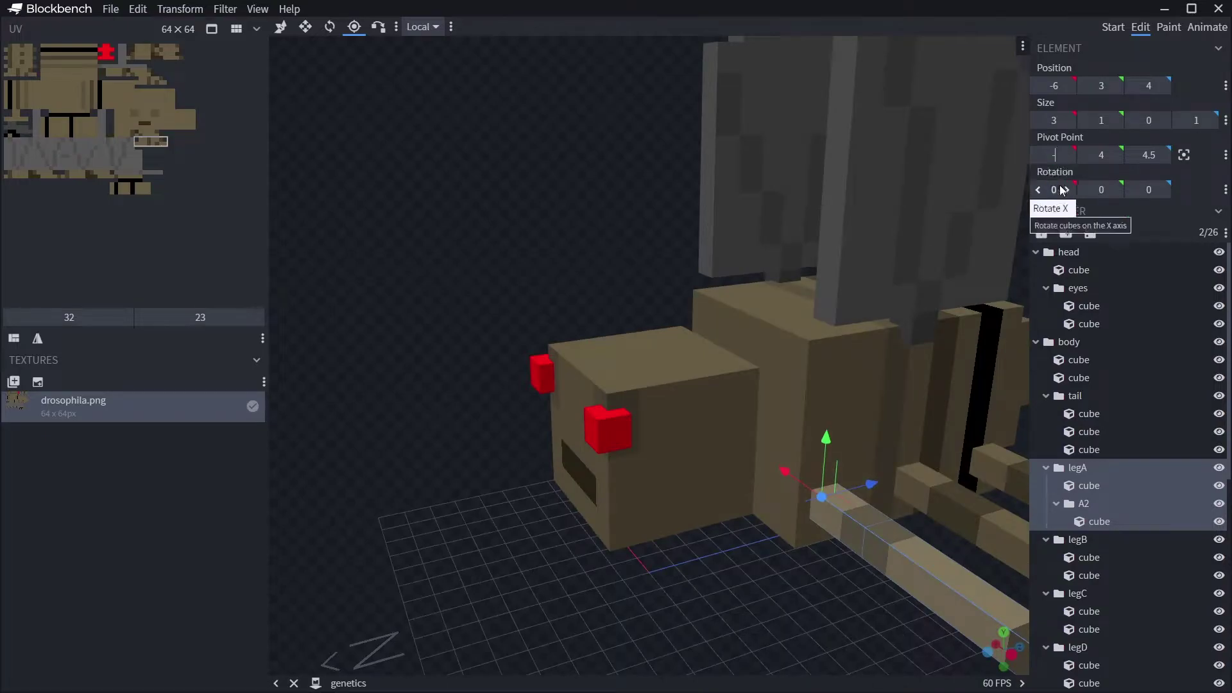
{"action": "key", "text": "Return"}
Step: Move A2's pivot point to the joint between the two leg segments, at -6, 4, 4.5
{"action": "left_click_drag", "start_coordinate": [899, 552], "coordinate": [934, 468]}
{"action": "left_click", "coordinate": [1082, 504]}
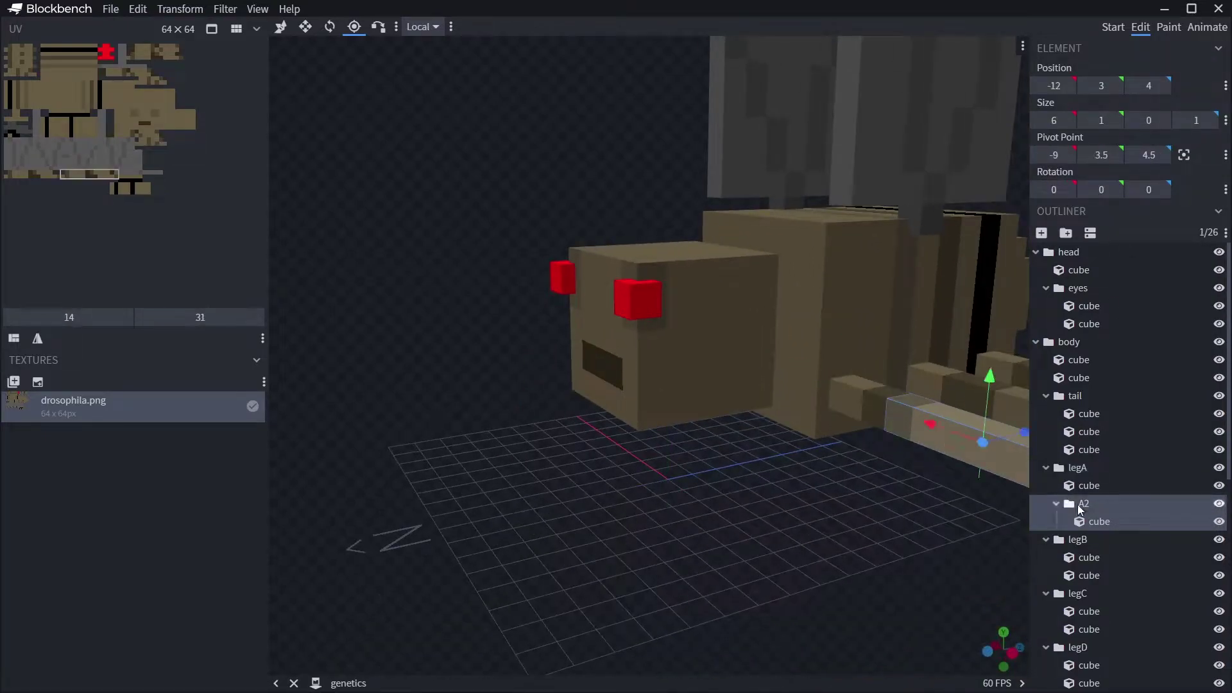
{"action": "left_click", "coordinate": [1089, 468]}
{"action": "left_click", "coordinate": [1092, 504]}
{"action": "left_click_drag", "start_coordinate": [827, 529], "coordinate": [593, 513]}
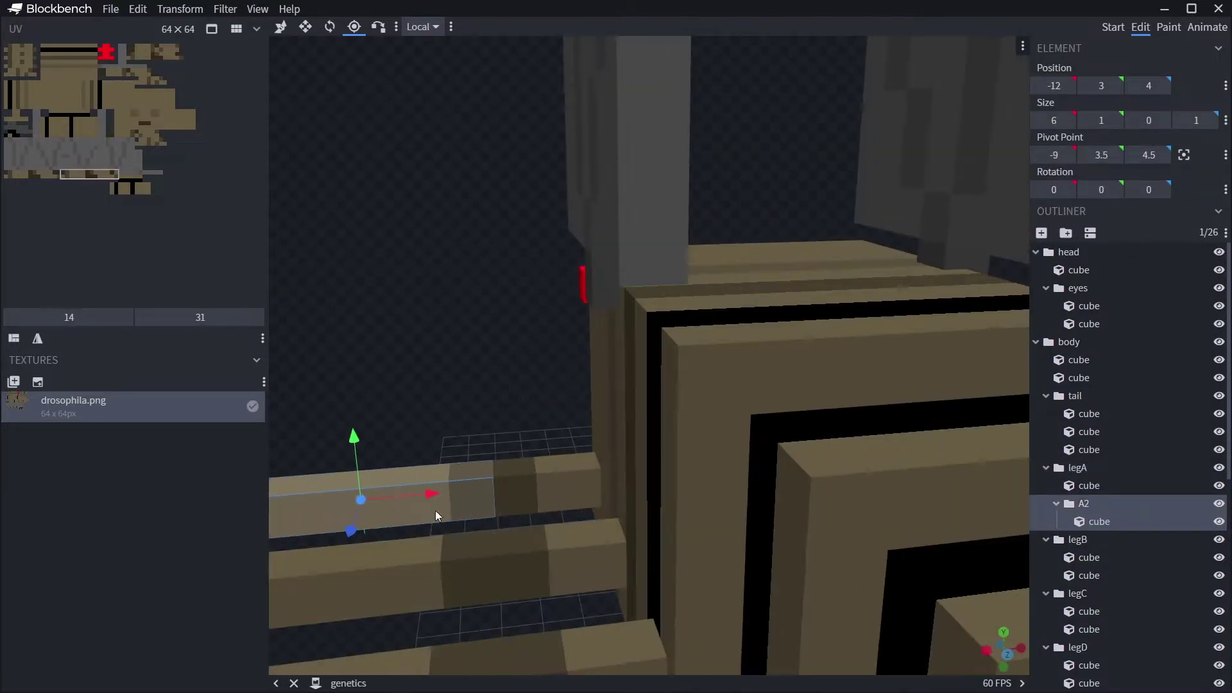
{"action": "left_click_drag", "start_coordinate": [435, 496], "coordinate": [568, 487]}
{"action": "left_click_drag", "start_coordinate": [490, 430], "coordinate": [491, 387]}
{"action": "left_click_drag", "start_coordinate": [546, 359], "coordinate": [700, 346]}
{"action": "left_click", "coordinate": [1101, 156]}
{"action": "type", "text": "4"}
{"action": "key", "text": "Return"}
Step: In the walk animation, add a rotation keyframe at time 0 that tilts legA to -30 on Z
{"action": "left_click_drag", "start_coordinate": [587, 588], "coordinate": [705, 570]}
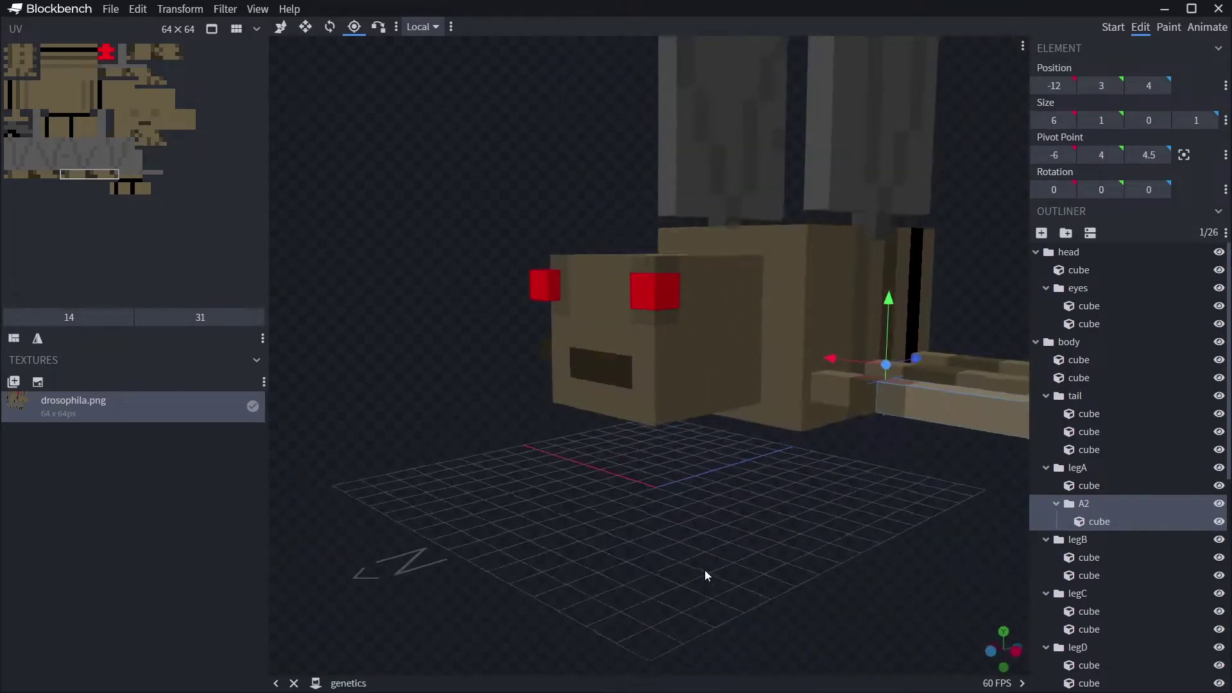
{"action": "left_click", "coordinate": [1207, 27]}
{"action": "left_click_drag", "start_coordinate": [738, 330], "coordinate": [601, 348]}
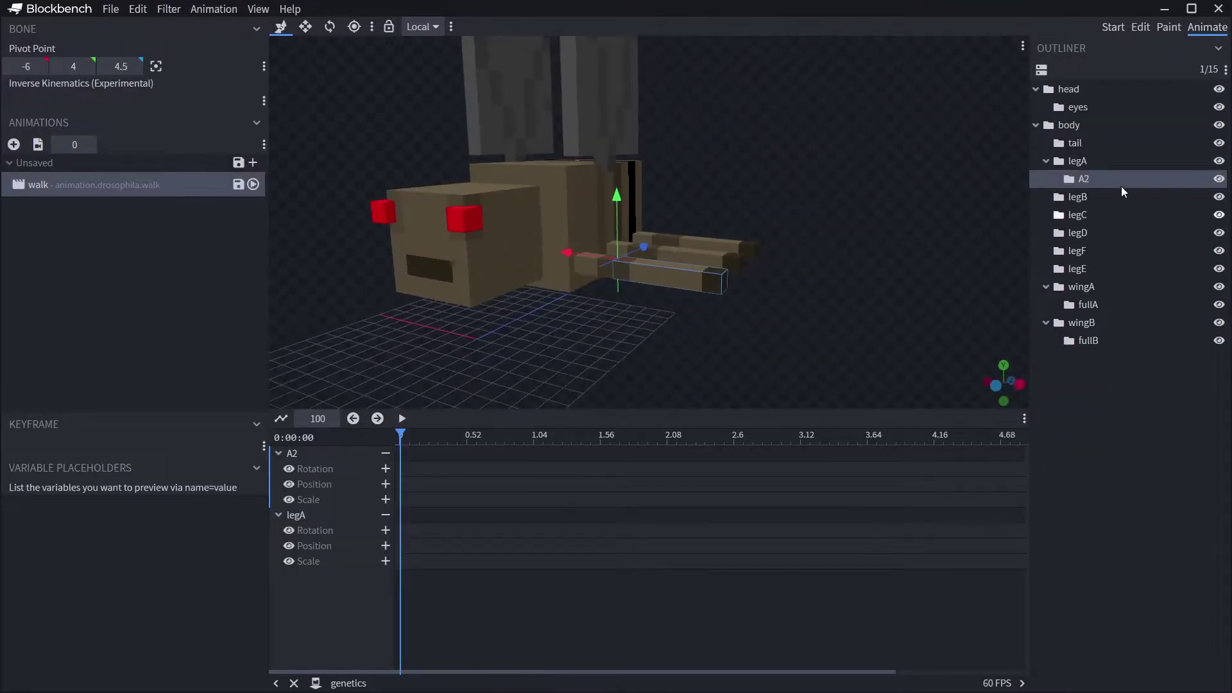
{"action": "left_click", "coordinate": [1086, 163], "text": "ctrl"}
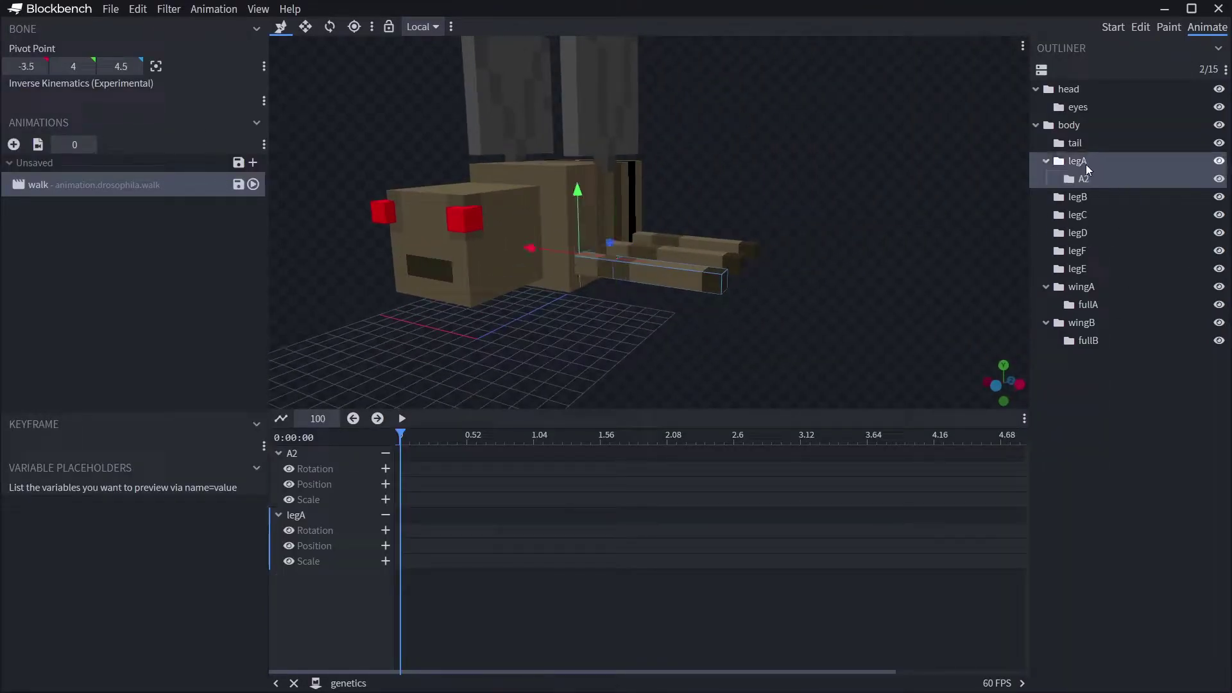
{"action": "left_click", "coordinate": [329, 26]}
{"action": "left_click_drag", "start_coordinate": [621, 241], "coordinate": [610, 202]}
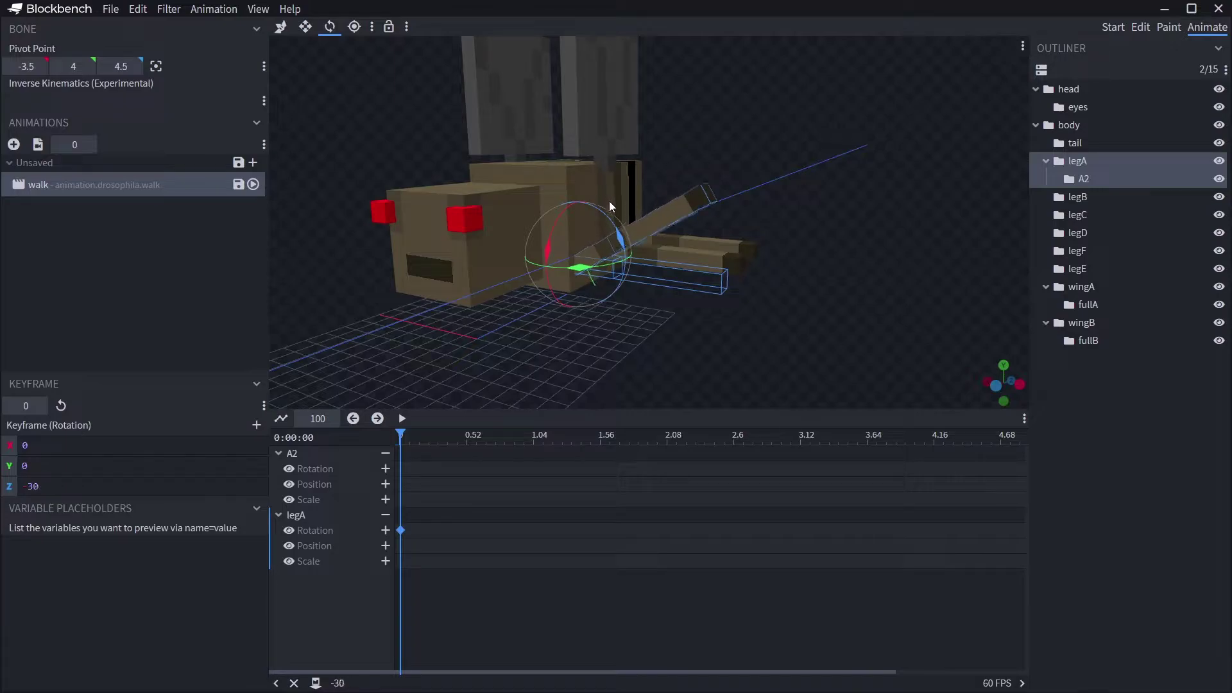
Step: Add a rotation keyframe at time 0 that bends the A2 leg segment to 60 on Z
{"action": "left_click", "coordinate": [1078, 179]}
{"action": "mouse_move", "coordinate": [654, 215]}
{"action": "left_mouse_down"}
{"action": "mouse_move", "coordinate": [660, 232]}
{"action": "mouse_move", "coordinate": [642, 218]}
{"action": "left_mouse_up"}
{"action": "key", "text": "ctrl+z"}
{"action": "left_click_drag", "start_coordinate": [710, 313], "coordinate": [731, 349]}
{"action": "left_click_drag", "start_coordinate": [622, 205], "coordinate": [660, 236]}
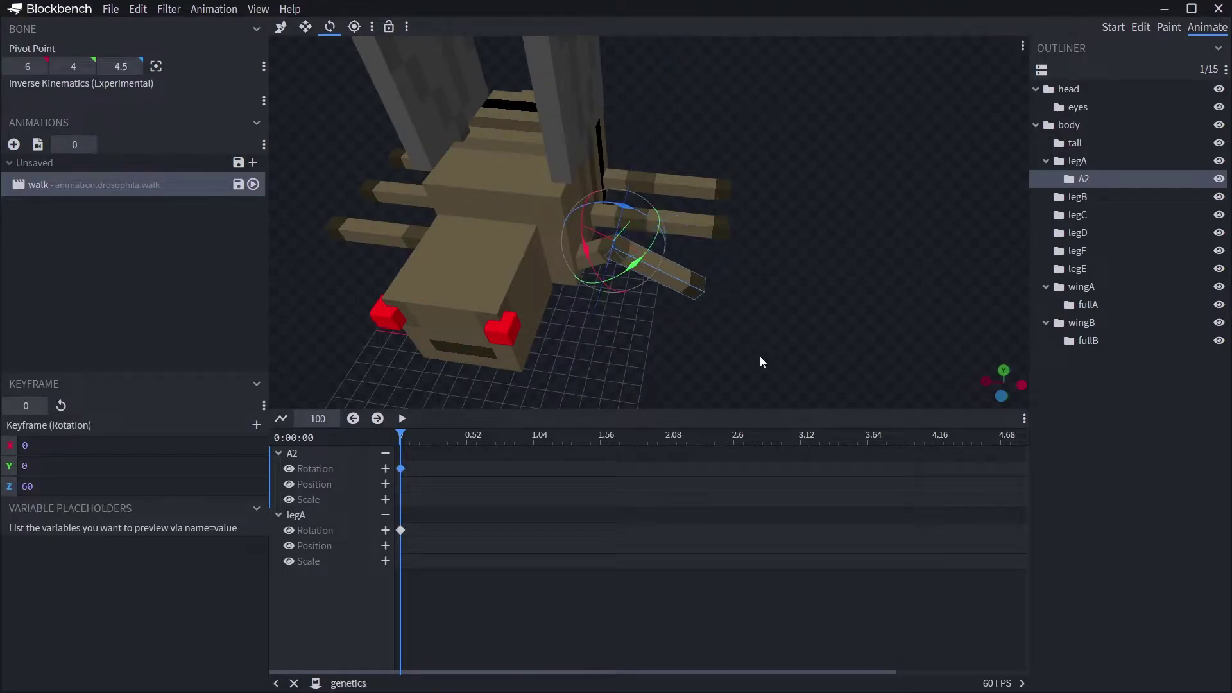
Step: Change legA's rotation keyframe at time 0 to -15 on Z
{"action": "left_click_drag", "start_coordinate": [760, 356], "coordinate": [768, 286]}
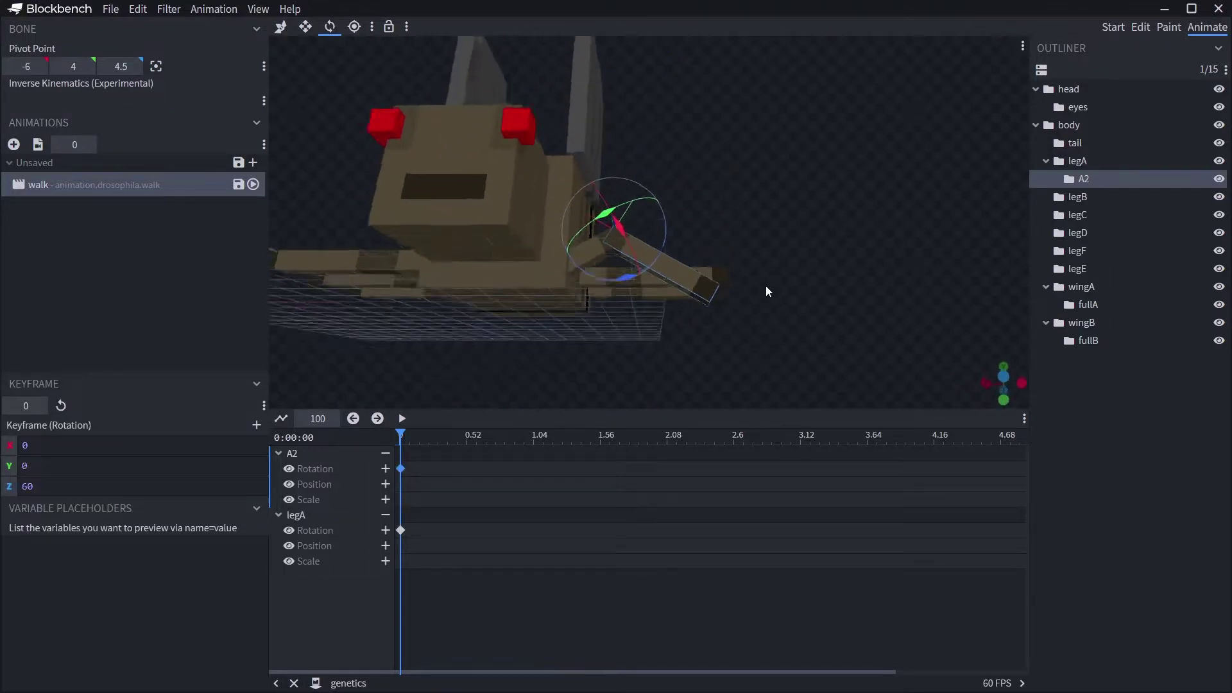
{"action": "left_click", "coordinate": [611, 270]}
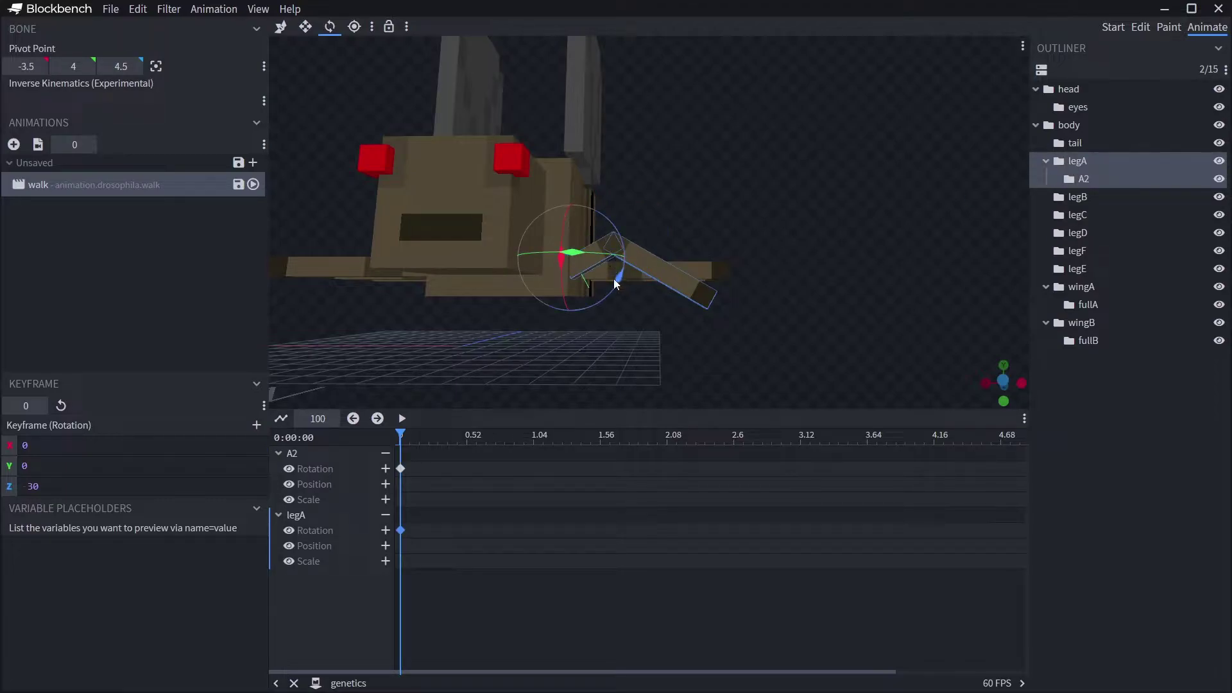
{"action": "left_click_drag", "start_coordinate": [615, 284], "coordinate": [829, 331]}
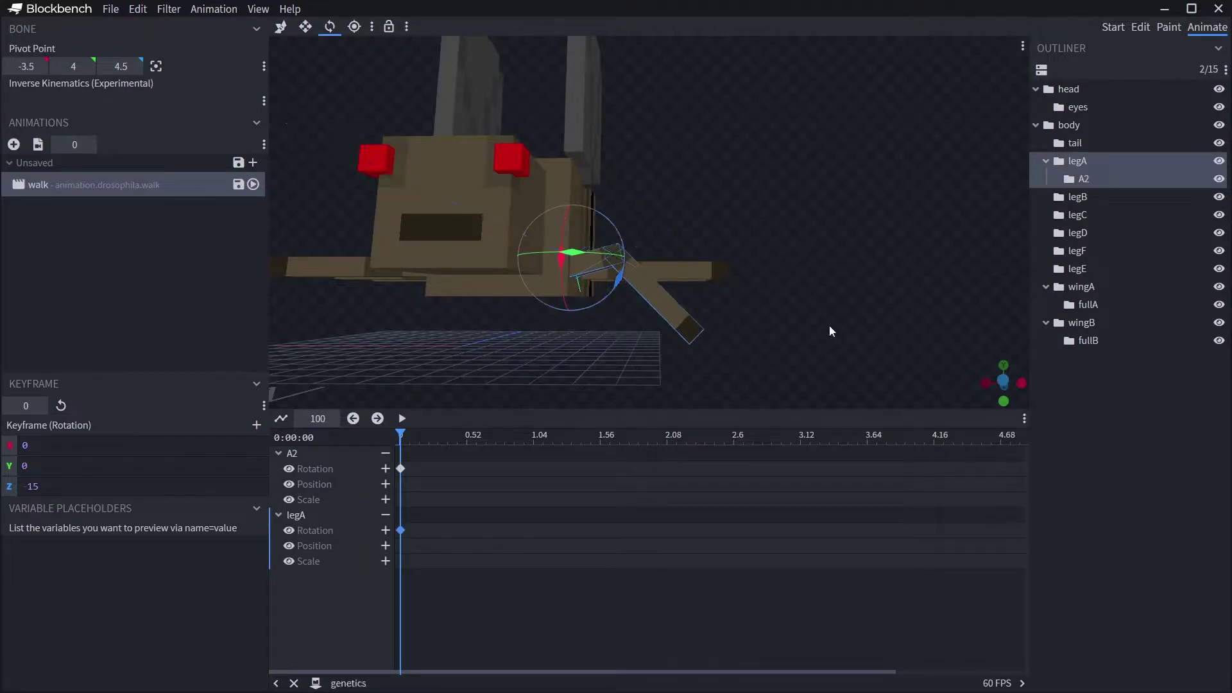
{"action": "mouse_move", "coordinate": [905, 277]}
{"action": "left_mouse_down"}
{"action": "mouse_move", "coordinate": [760, 282]}
{"action": "mouse_move", "coordinate": [737, 299]}
{"action": "mouse_move", "coordinate": [892, 267]}
{"action": "mouse_move", "coordinate": [751, 289]}
{"action": "mouse_move", "coordinate": [694, 255]}
{"action": "mouse_move", "coordinate": [819, 288]}
{"action": "mouse_move", "coordinate": [886, 282]}
{"action": "left_mouse_up"}
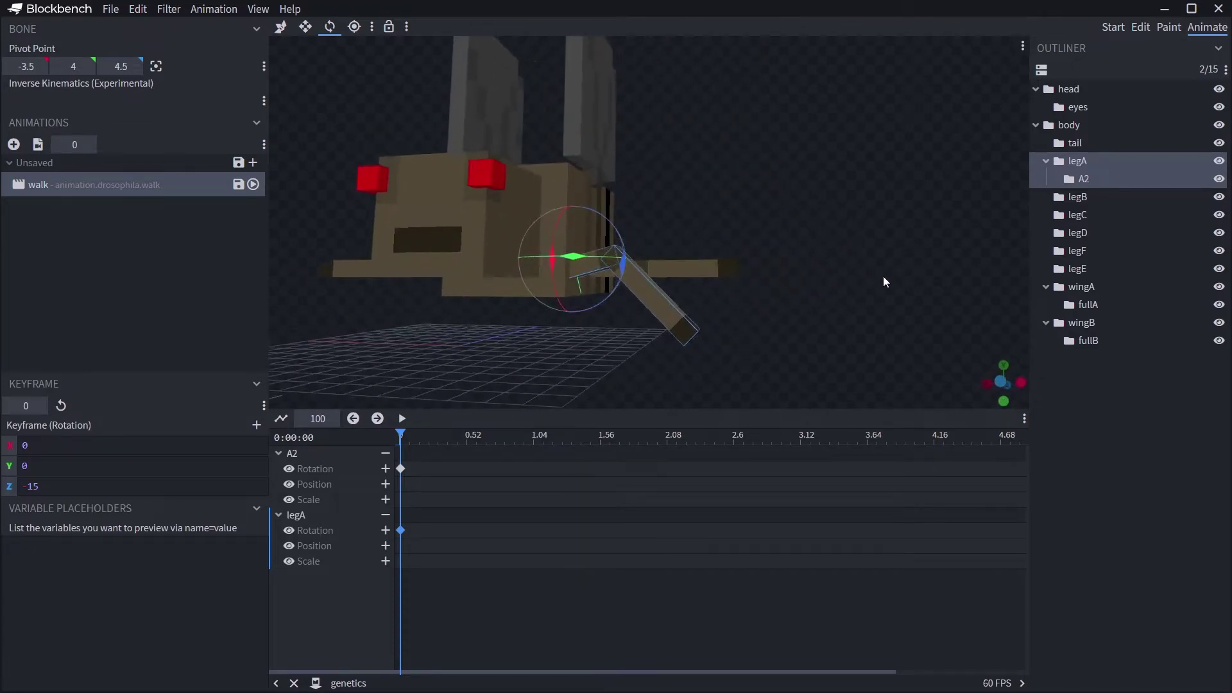
{"action": "left_click", "coordinate": [400, 468]}
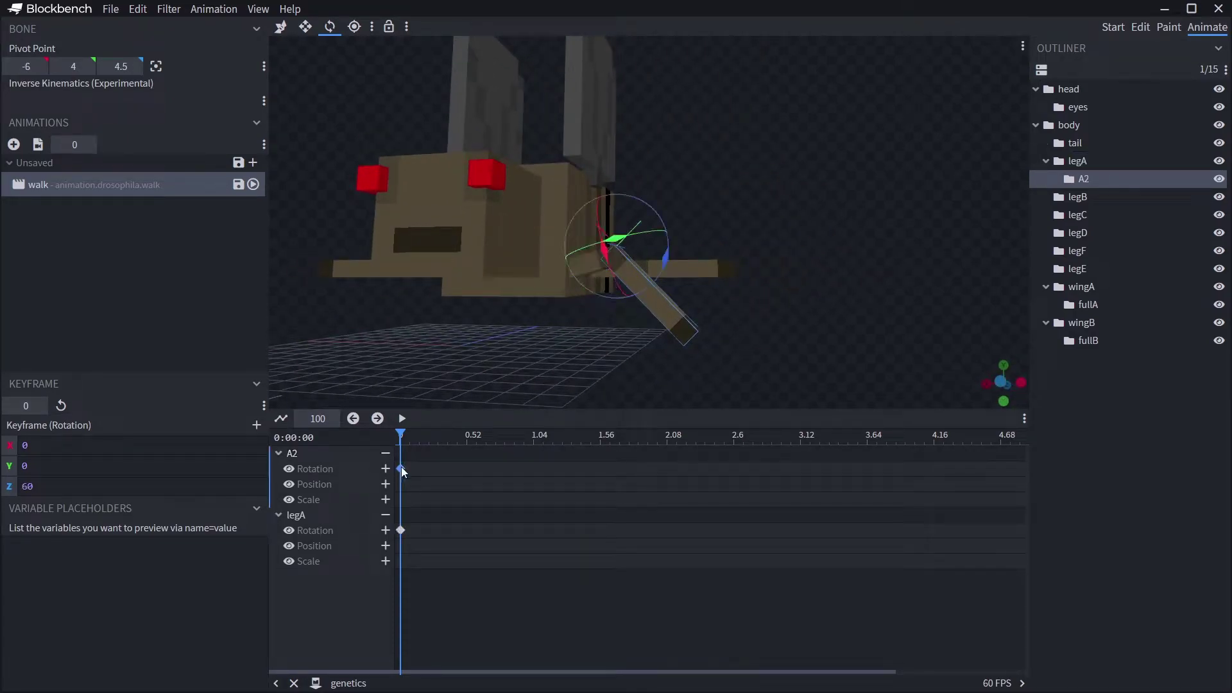
{"action": "left_click", "coordinate": [401, 530]}
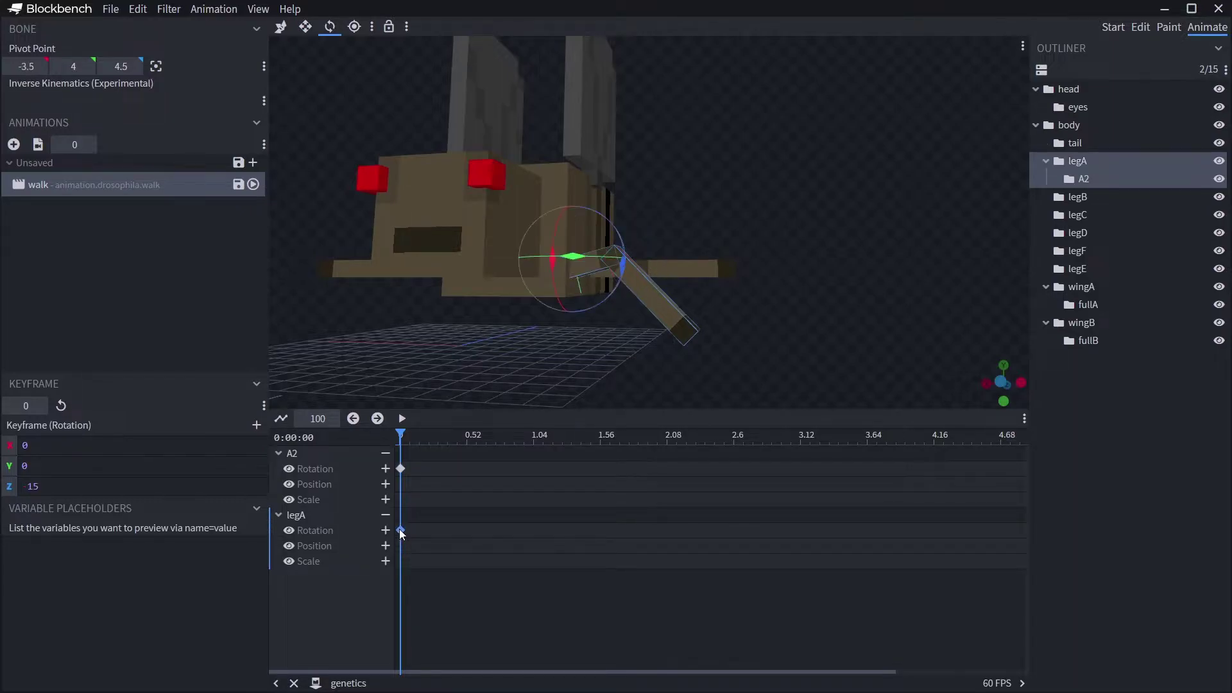
Step: Add a legA rotation keyframe at 1.04 seconds with Y set to 25
{"action": "left_click_drag", "start_coordinate": [747, 354], "coordinate": [744, 327]}
{"action": "left_click", "coordinate": [534, 436]}
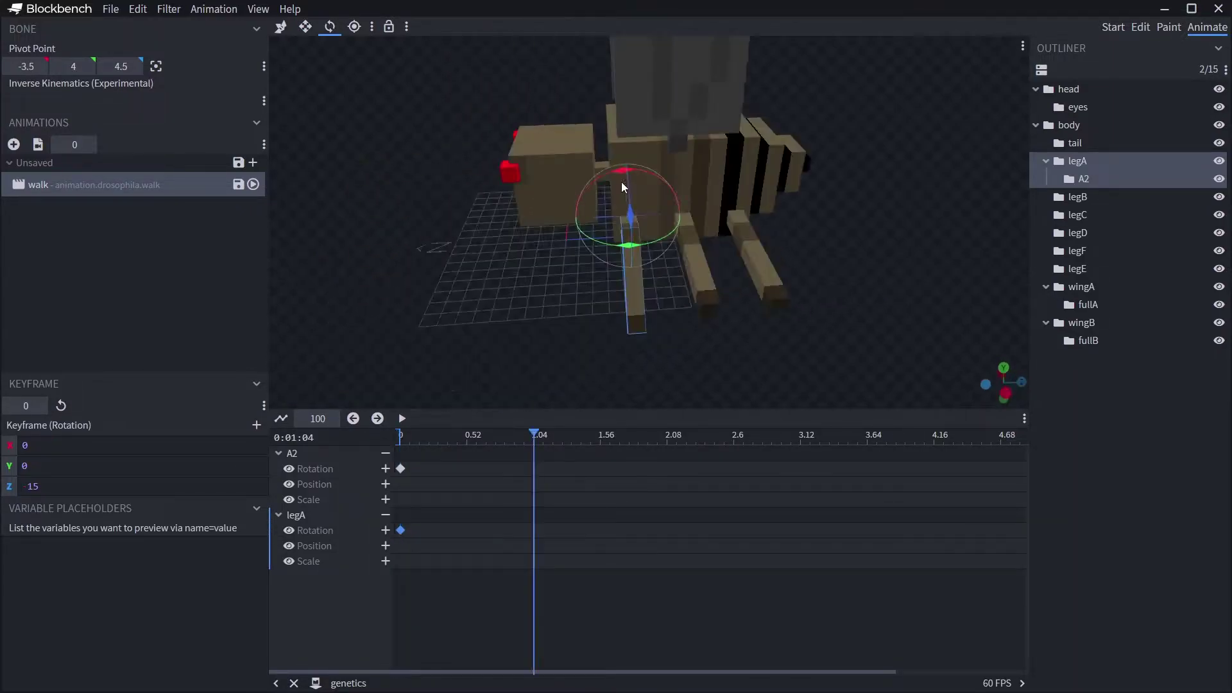
{"action": "left_click_drag", "start_coordinate": [622, 179], "coordinate": [630, 173]}
{"action": "key", "text": "ctrl+z"}
{"action": "left_click_drag", "start_coordinate": [539, 298], "coordinate": [616, 405]}
Step: Add legA rotation keyframes swinging the leg about Y at 2.08 seconds and resetting Y to 0 at 2.8 seconds
{"action": "left_click_drag", "start_coordinate": [537, 433], "coordinate": [673, 436]}
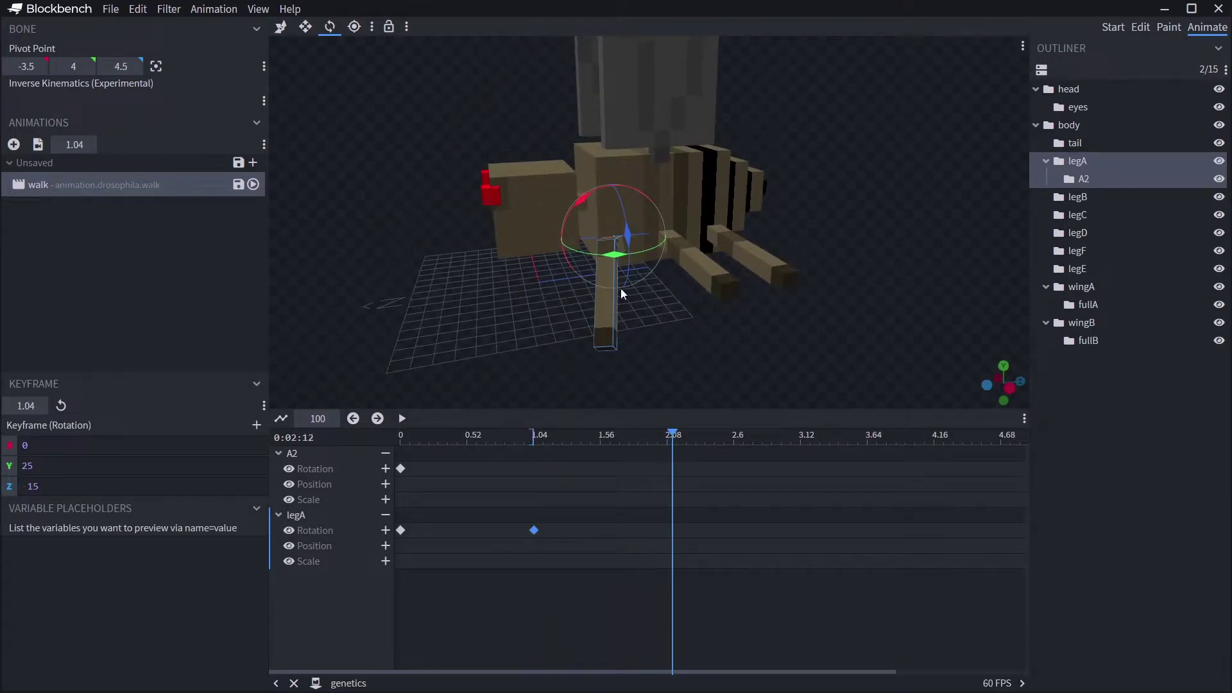
{"action": "left_click_drag", "start_coordinate": [619, 257], "coordinate": [667, 258]}
{"action": "left_click_drag", "start_coordinate": [671, 435], "coordinate": [761, 482]}
{"action": "left_click_drag", "start_coordinate": [621, 265], "coordinate": [609, 266]}
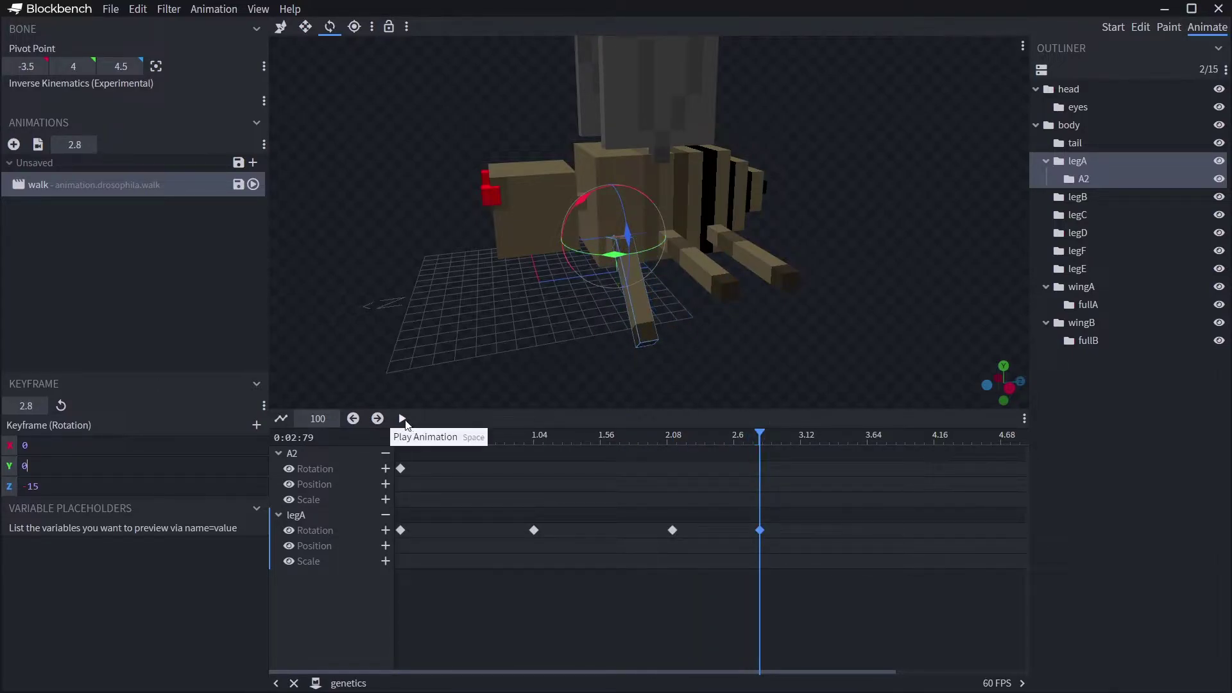
Step: Set the walk animation's loop mode to Loop and move the timeline position to 2 seconds
{"action": "left_click_drag", "start_coordinate": [759, 436], "coordinate": [634, 438]}
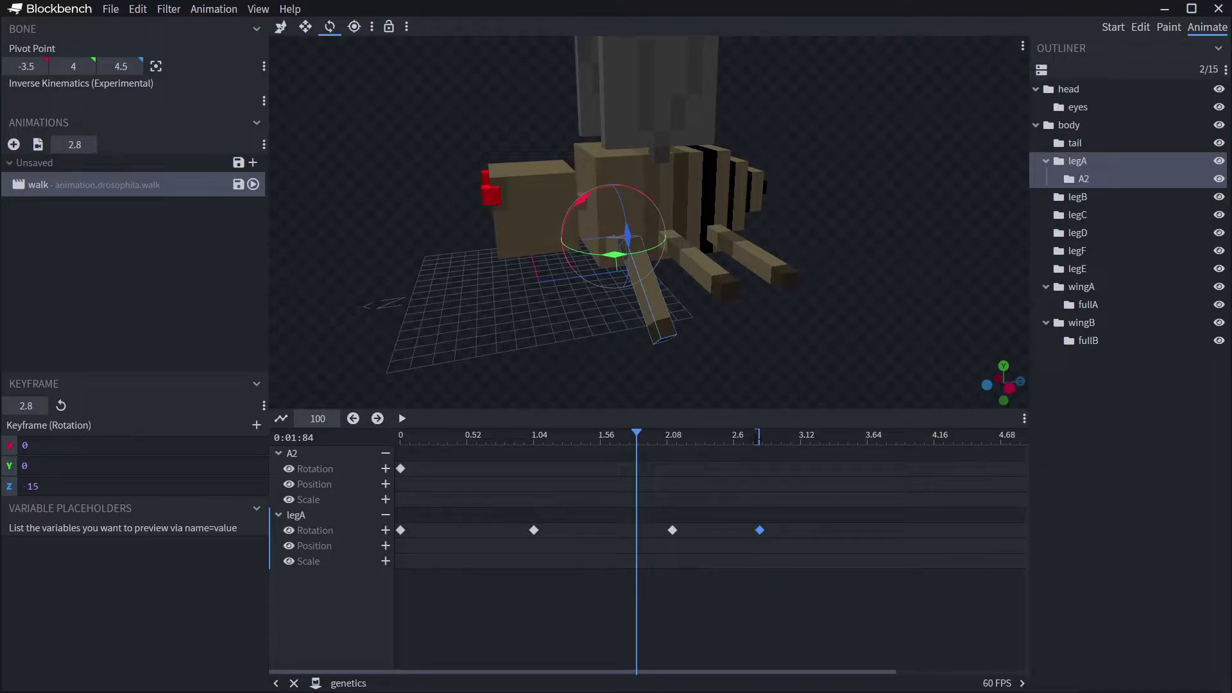
{"action": "right_click", "coordinate": [167, 184]}
{"action": "mouse_move", "coordinate": [194, 189]}
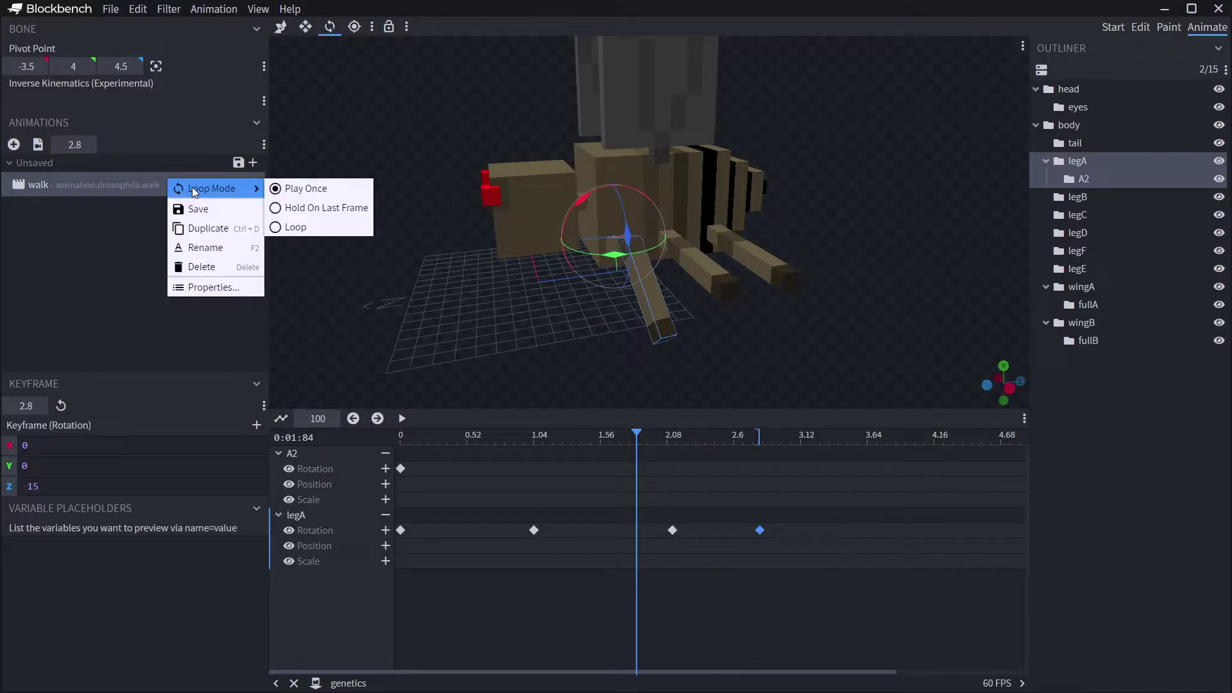
{"action": "left_click", "coordinate": [284, 227]}
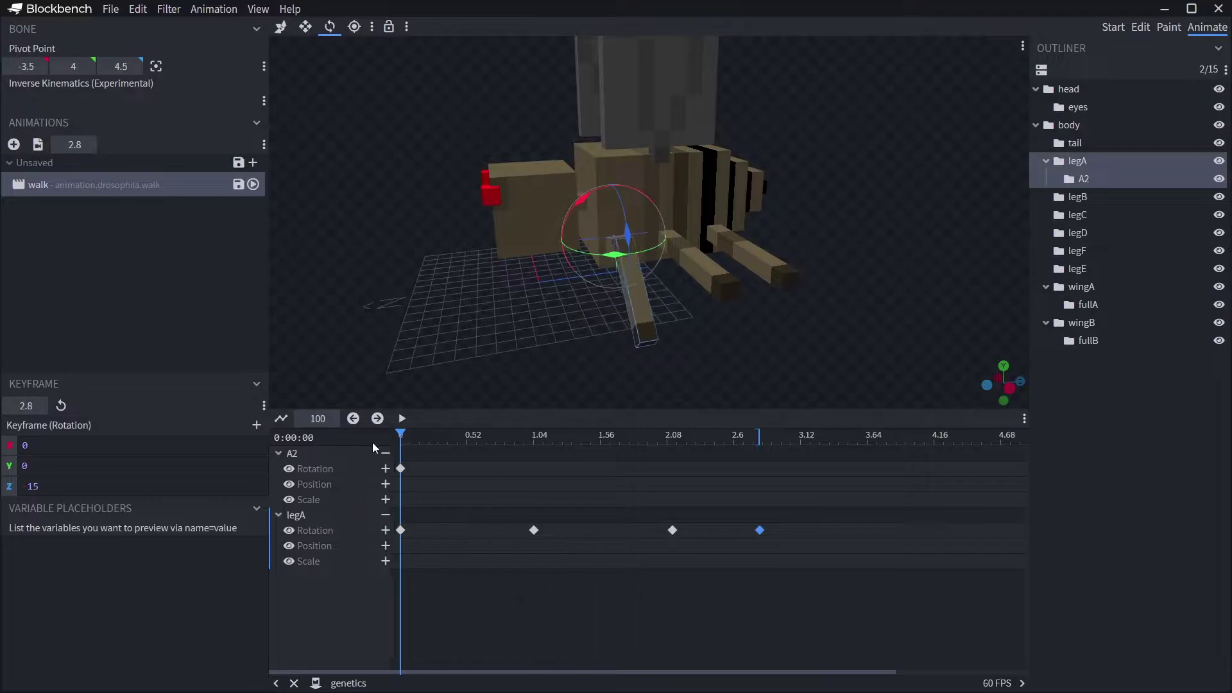
{"action": "left_click", "coordinate": [658, 435]}
Step: Create a new animation named animation.drosophila.flap with its loop mode set to Loop
{"action": "left_click", "coordinate": [252, 163]}
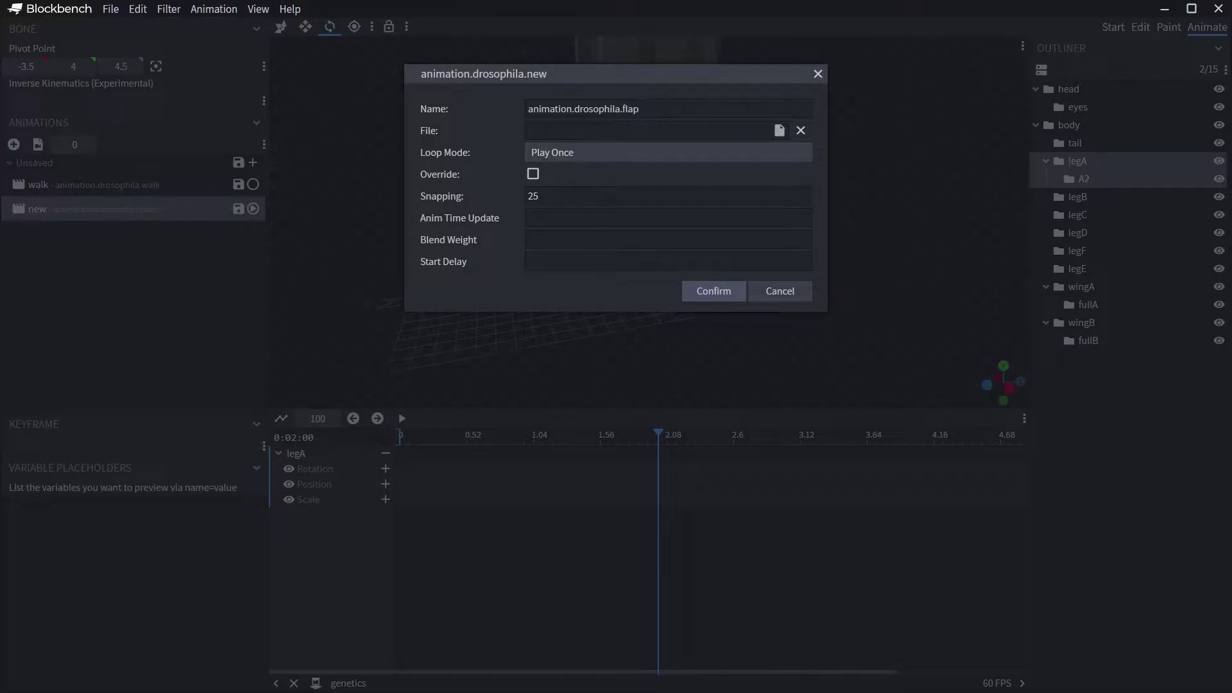
{"action": "left_click", "coordinate": [596, 159]}
{"action": "left_click", "coordinate": [578, 198]}
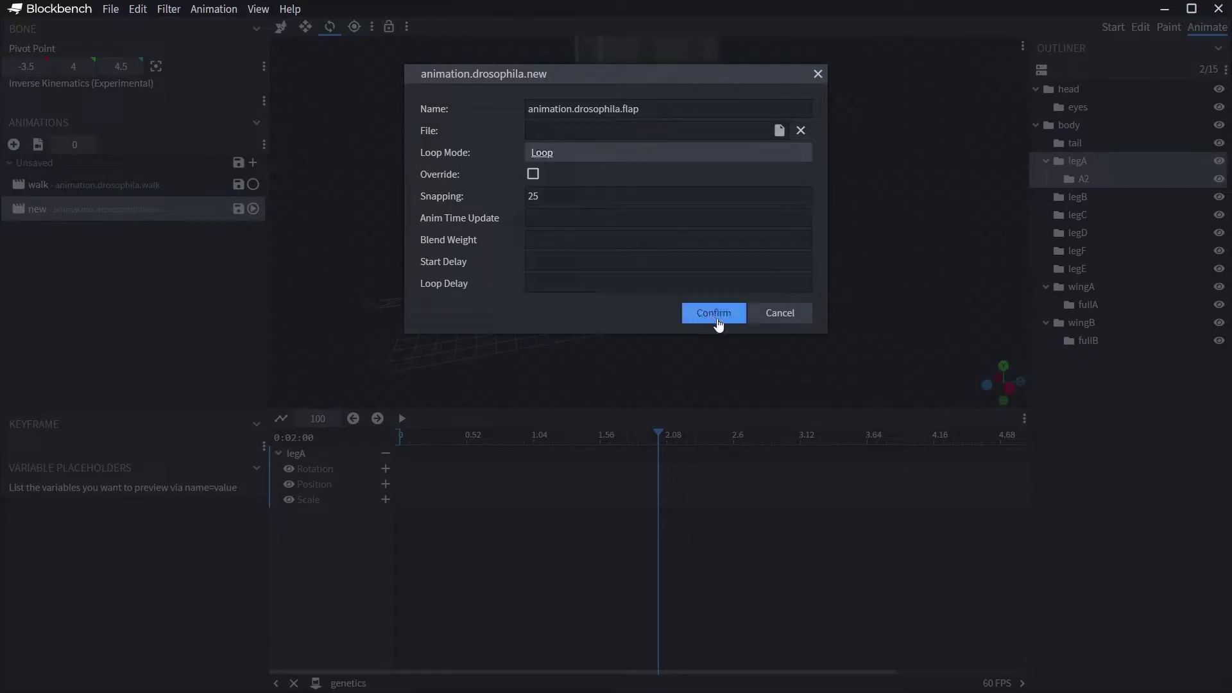
{"action": "left_click", "coordinate": [716, 320]}
Step: Check the pivot points of the wingA and wingB bones in the flap animation
{"action": "left_click_drag", "start_coordinate": [579, 361], "coordinate": [803, 317]}
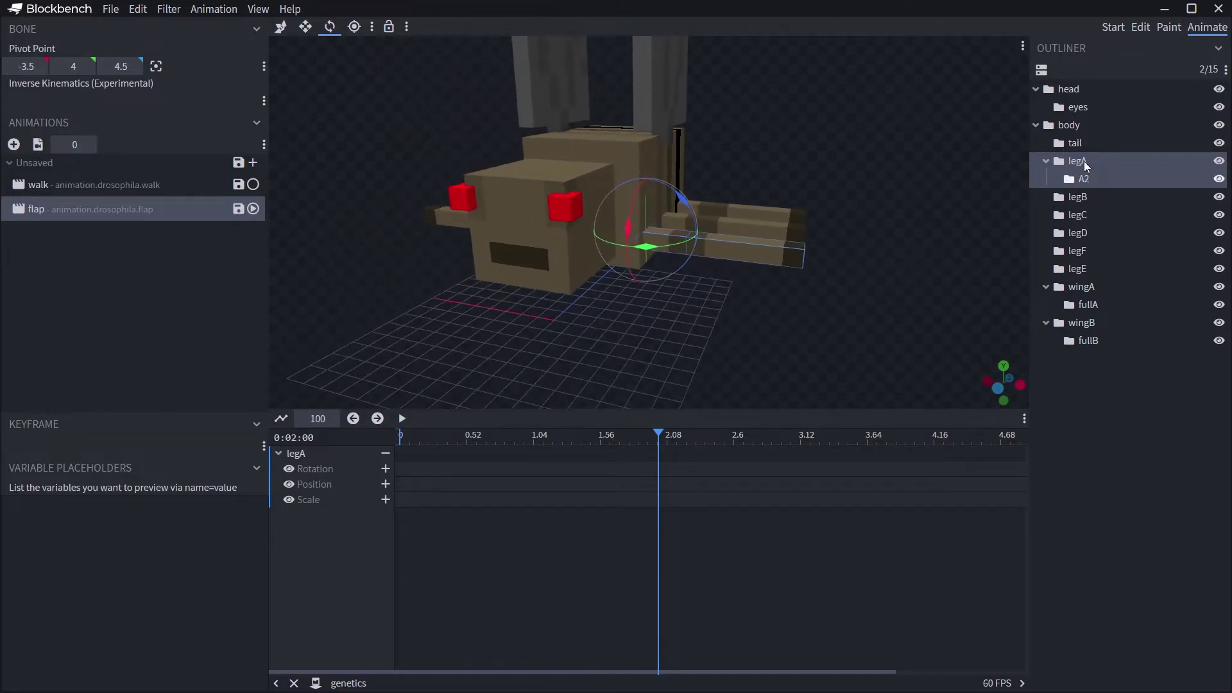
{"action": "left_click", "coordinate": [1046, 161]}
{"action": "left_click", "coordinate": [1083, 270]}
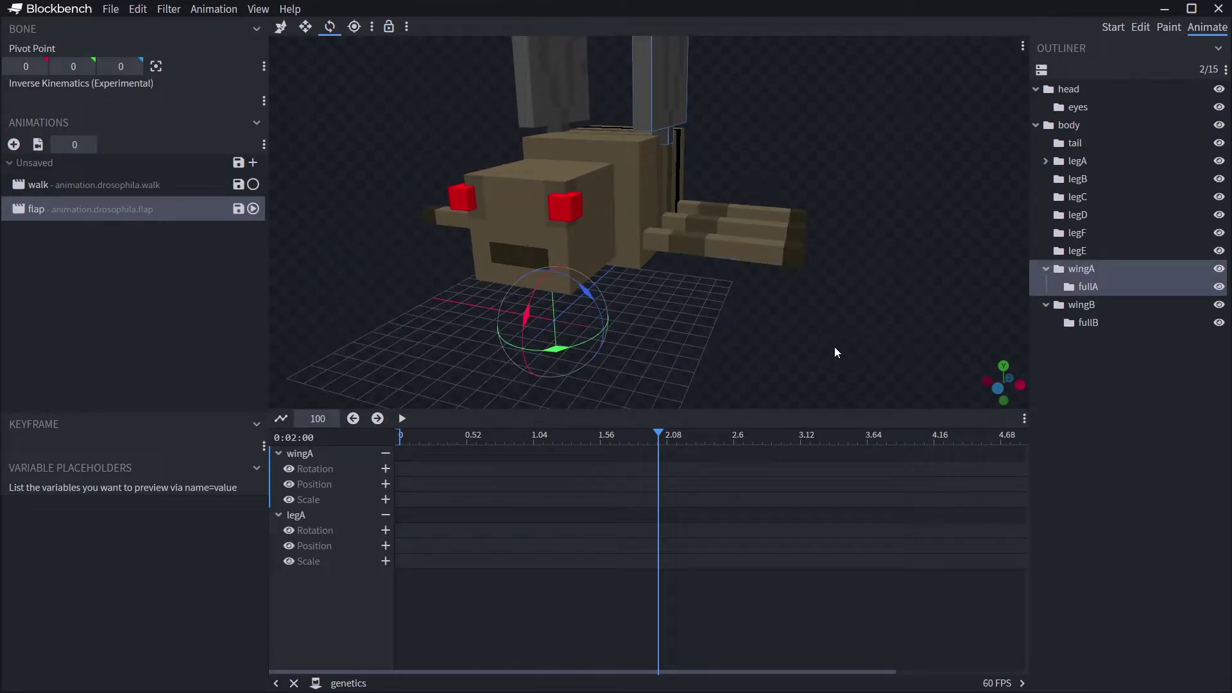
{"action": "mouse_move", "coordinate": [836, 353]}
{"action": "left_mouse_down"}
{"action": "mouse_move", "coordinate": [762, 341]}
{"action": "mouse_move", "coordinate": [730, 313]}
{"action": "mouse_move", "coordinate": [709, 370]}
{"action": "mouse_move", "coordinate": [848, 337]}
{"action": "left_mouse_up"}
{"action": "left_click", "coordinate": [1091, 305]}
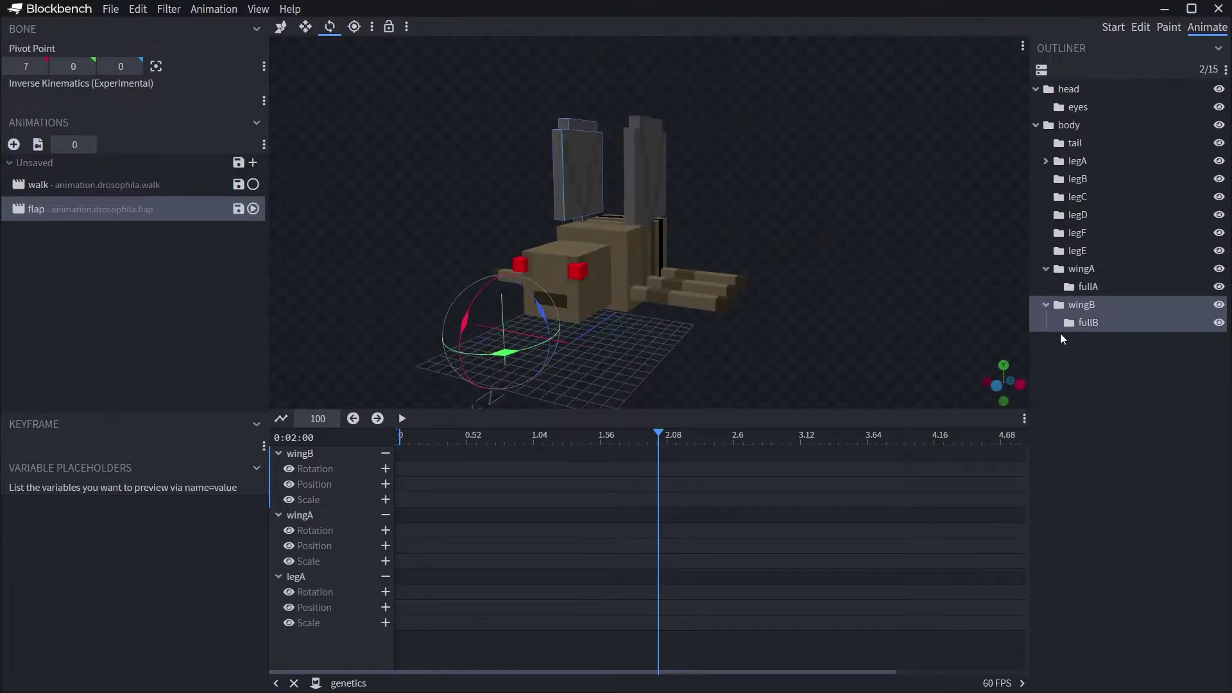
{"action": "left_click", "coordinate": [1083, 269]}
Step: In model editing, move the wingA group's pivot point to the wing's base at X -3, Y 9, Z 7.5
{"action": "left_click", "coordinate": [1140, 27]}
{"action": "scroll", "coordinate": [1091, 340], "scroll_direction": "down", "scroll_amount": 4}
{"action": "left_click", "coordinate": [1046, 549]}
{"action": "left_click", "coordinate": [1083, 549]}
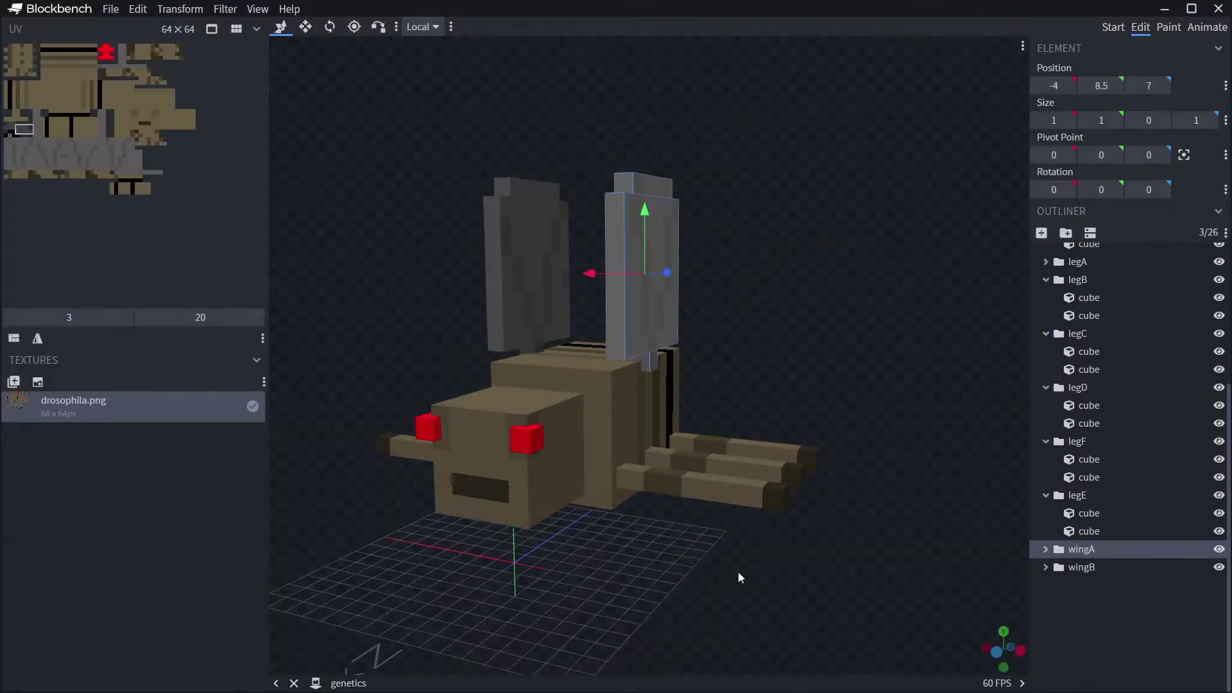
{"action": "left_click_drag", "start_coordinate": [738, 574], "coordinate": [641, 575]}
{"action": "left_click", "coordinate": [354, 27]}
{"action": "left_click_drag", "start_coordinate": [565, 498], "coordinate": [692, 466]}
{"action": "left_click_drag", "start_coordinate": [649, 408], "coordinate": [649, 315]}
{"action": "left_click_drag", "start_coordinate": [693, 546], "coordinate": [779, 536]}
{"action": "left_click_drag", "start_coordinate": [509, 356], "coordinate": [572, 357]}
{"action": "left_click_drag", "start_coordinate": [787, 385], "coordinate": [758, 325]}
{"action": "scroll", "coordinate": [924, 347], "scroll_direction": "up", "scroll_amount": 5}
{"action": "left_click", "coordinate": [1148, 155]}
{"action": "type", "text": "7.5"}
{"action": "key", "text": "Return"}
Step: Try wingA's pivot at Z 7, return it to Z 7.5, and check its placement from behind
{"action": "left_click_drag", "start_coordinate": [540, 321], "coordinate": [385, 331]}
{"action": "left_click_drag", "start_coordinate": [736, 401], "coordinate": [778, 400]}
{"action": "left_click_drag", "start_coordinate": [423, 435], "coordinate": [401, 411]}
{"action": "left_click", "coordinate": [1147, 155]}
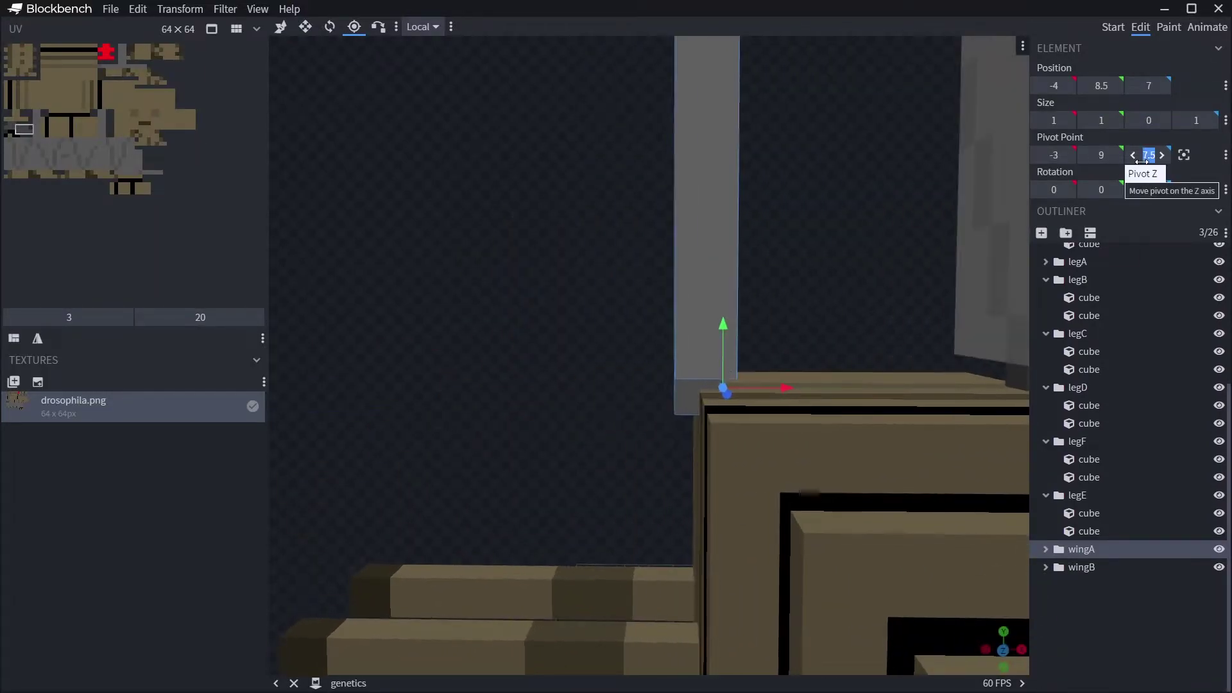
{"action": "type", "text": "7"}
{"action": "key", "text": "Return"}
{"action": "left_click_drag", "start_coordinate": [520, 376], "coordinate": [676, 354]}
{"action": "left_click_drag", "start_coordinate": [546, 328], "coordinate": [350, 365]}
{"action": "left_click", "coordinate": [1149, 155]}
{"action": "type", "text": "7.5"}
{"action": "key", "text": "Return"}
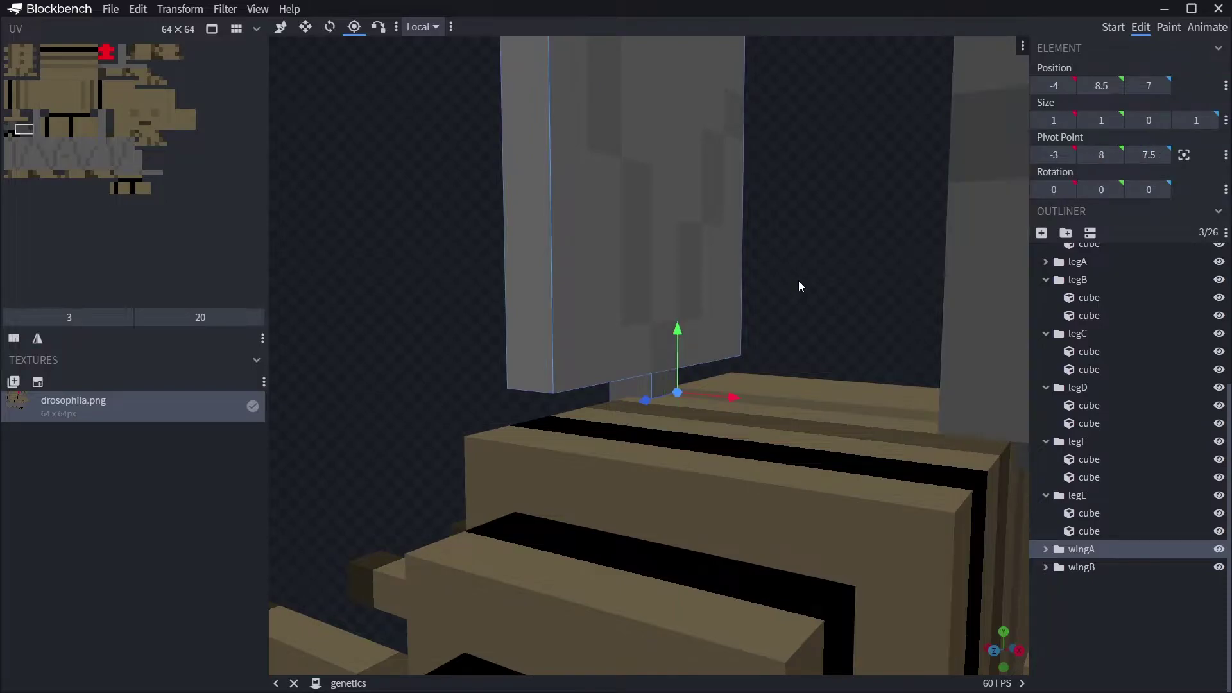
Step: Set wingA's pivot Y to 8.5 so it sits at the wing's joint with the body
{"action": "left_click_drag", "start_coordinate": [801, 286], "coordinate": [924, 254]}
{"action": "left_click_drag", "start_coordinate": [552, 514], "coordinate": [348, 557]}
{"action": "left_click_drag", "start_coordinate": [694, 343], "coordinate": [694, 393]}
{"action": "left_click_drag", "start_coordinate": [533, 379], "coordinate": [726, 353]}
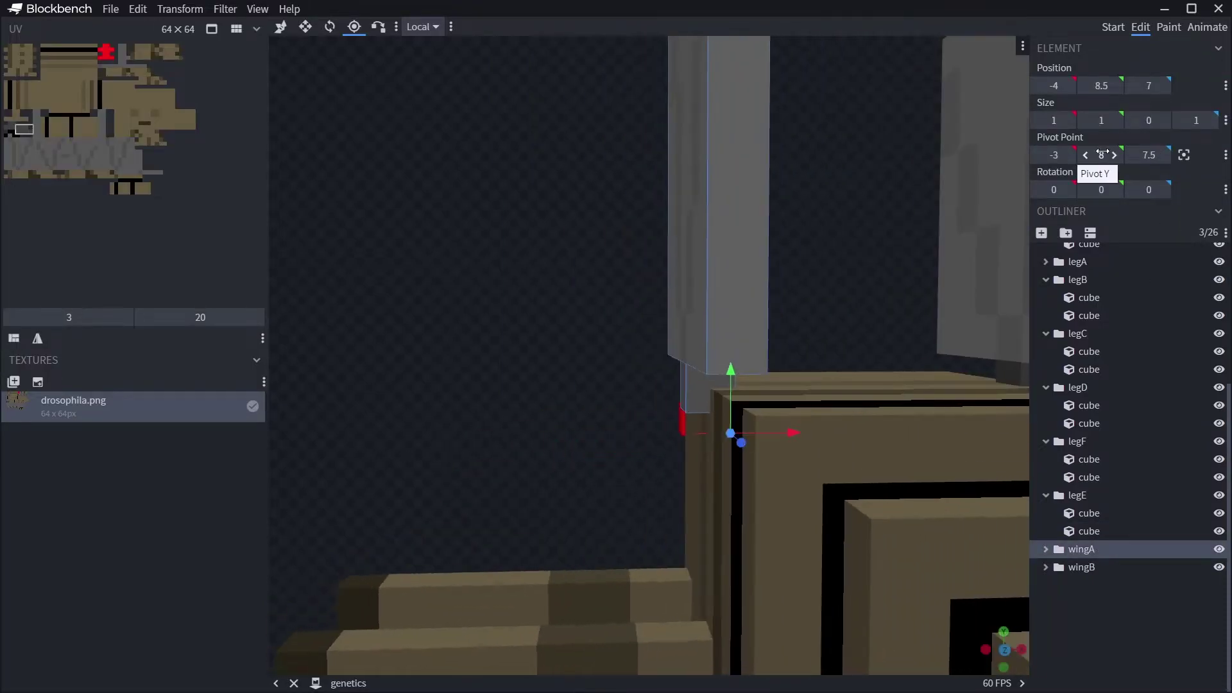
{"action": "left_click", "coordinate": [1104, 155]}
{"action": "type", "text": "8.5"}
{"action": "key", "text": "Return"}
{"action": "left_click_drag", "start_coordinate": [507, 359], "coordinate": [309, 390]}
{"action": "left_click_drag", "start_coordinate": [443, 412], "coordinate": [491, 393]}
Step: Add a wingA rotation keyframe to the flap animation at time 0 with Z set to math.sin(query.anim_time*50)*5
{"action": "left_click", "coordinate": [1207, 27]}
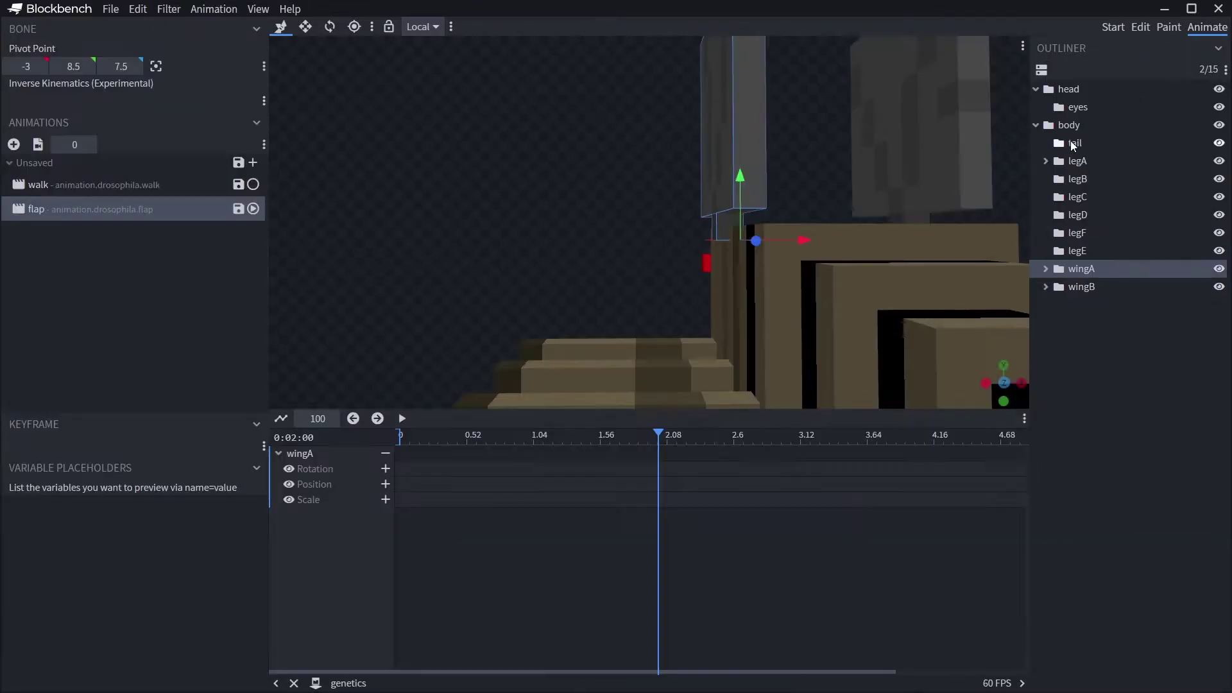
{"action": "scroll", "coordinate": [600, 242], "scroll_direction": "down", "scroll_amount": 8}
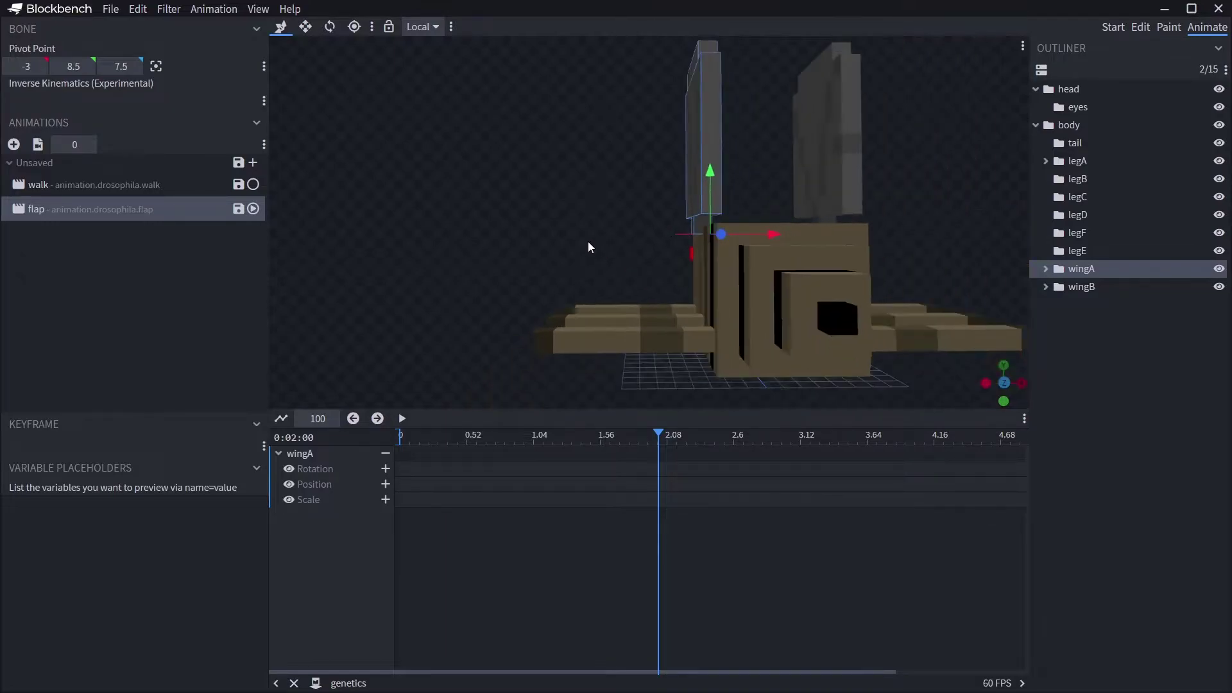
{"action": "right_click_drag", "start_coordinate": [560, 204], "coordinate": [514, 307]}
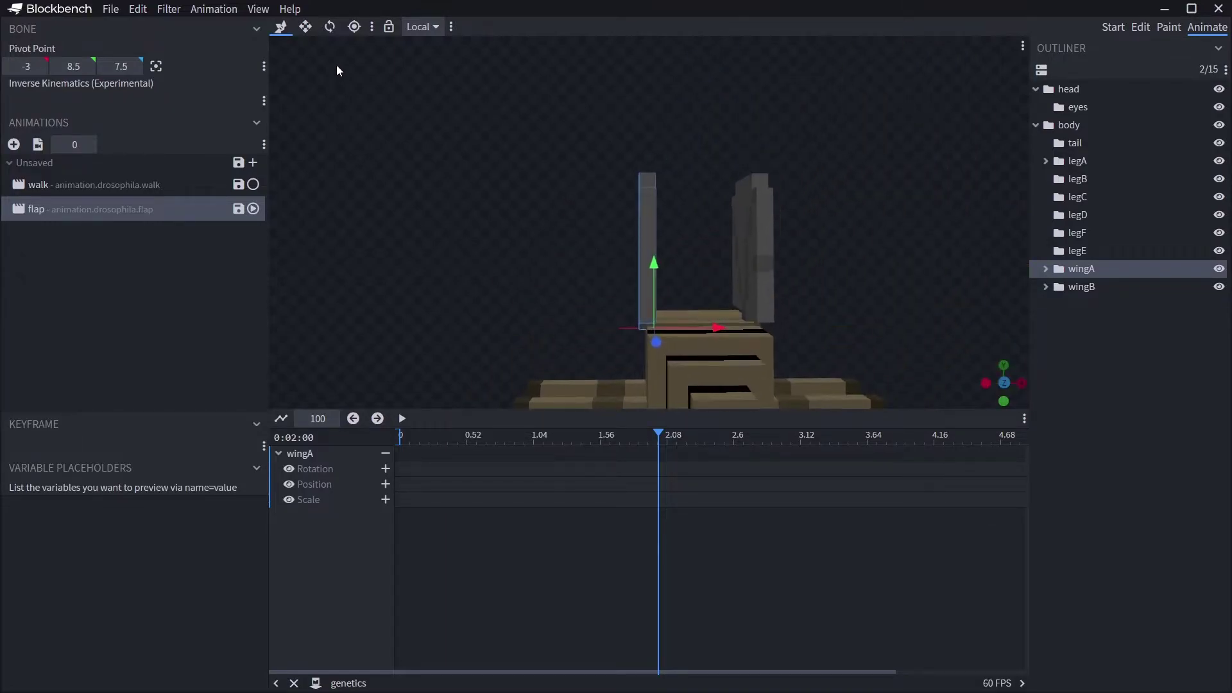
{"action": "left_click", "coordinate": [329, 27]}
{"action": "mouse_move", "coordinate": [435, 270]}
{"action": "left_mouse_down"}
{"action": "mouse_move", "coordinate": [532, 250]}
{"action": "mouse_move", "coordinate": [535, 276]}
{"action": "mouse_move", "coordinate": [449, 277]}
{"action": "left_mouse_up"}
{"action": "left_click_drag", "start_coordinate": [632, 288], "coordinate": [663, 268]}
{"action": "type", "text": "m"}
{"action": "type", "text": "ath.sin("}
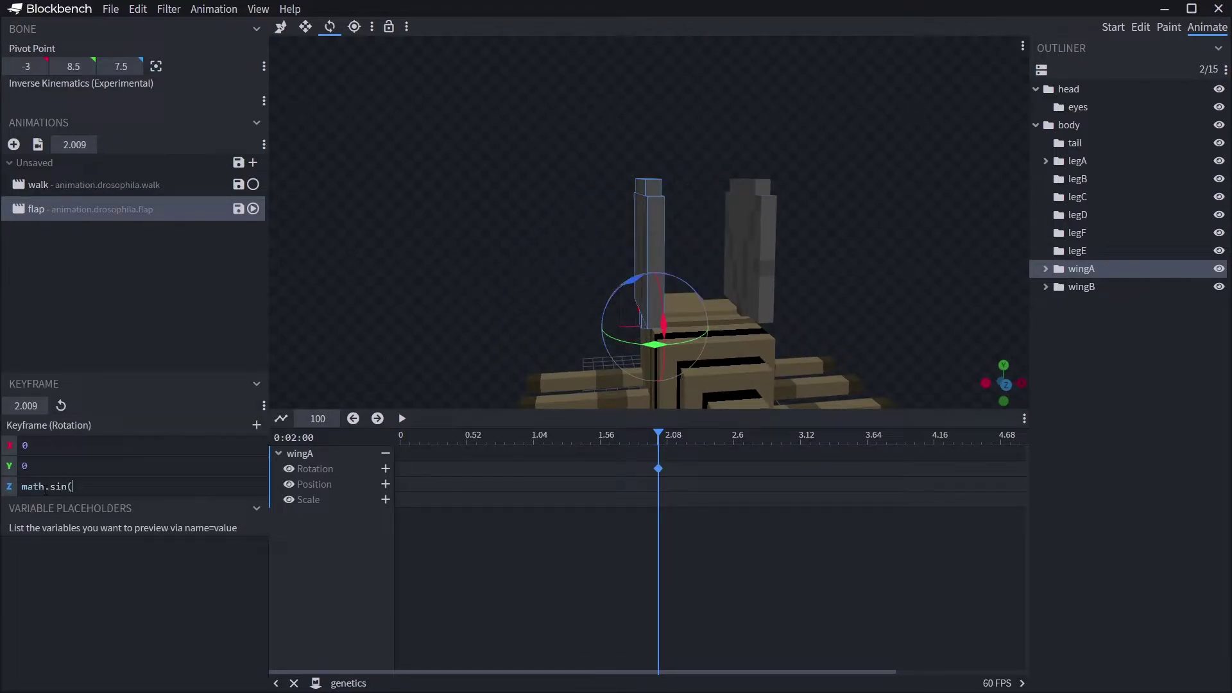
{"action": "type", "text": "query.anim_time*"}
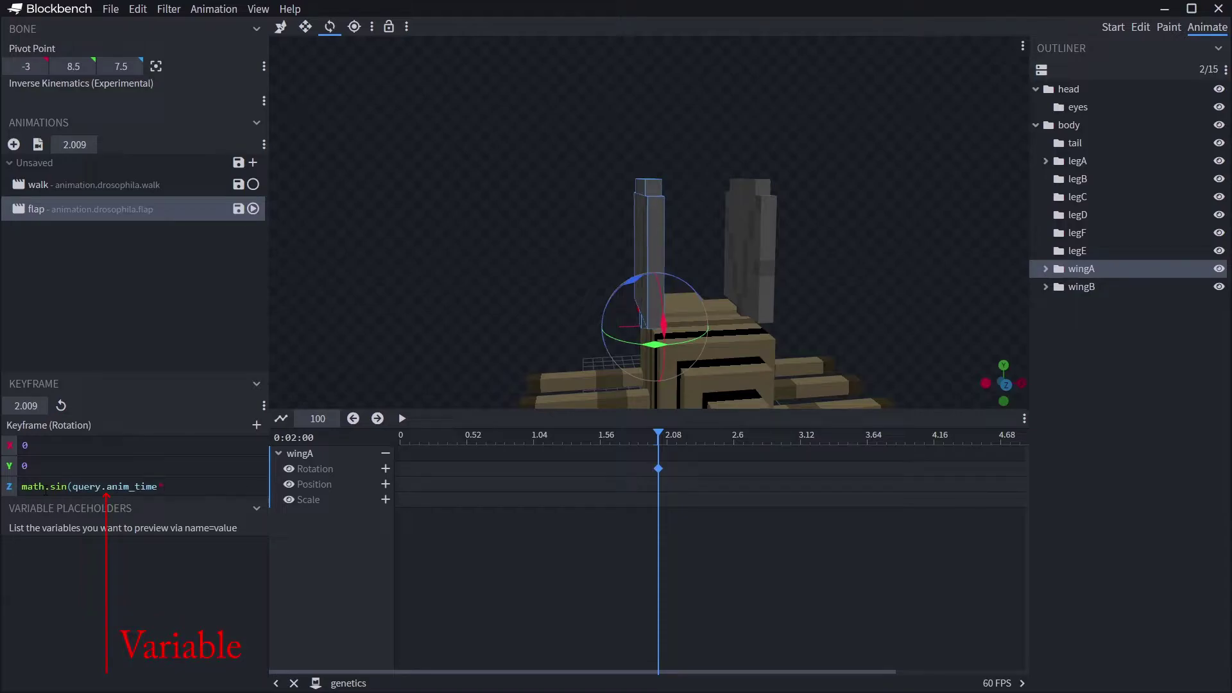
{"action": "type", "text": "50)*5"}
{"action": "left_click_drag", "start_coordinate": [658, 434], "coordinate": [332, 452]}
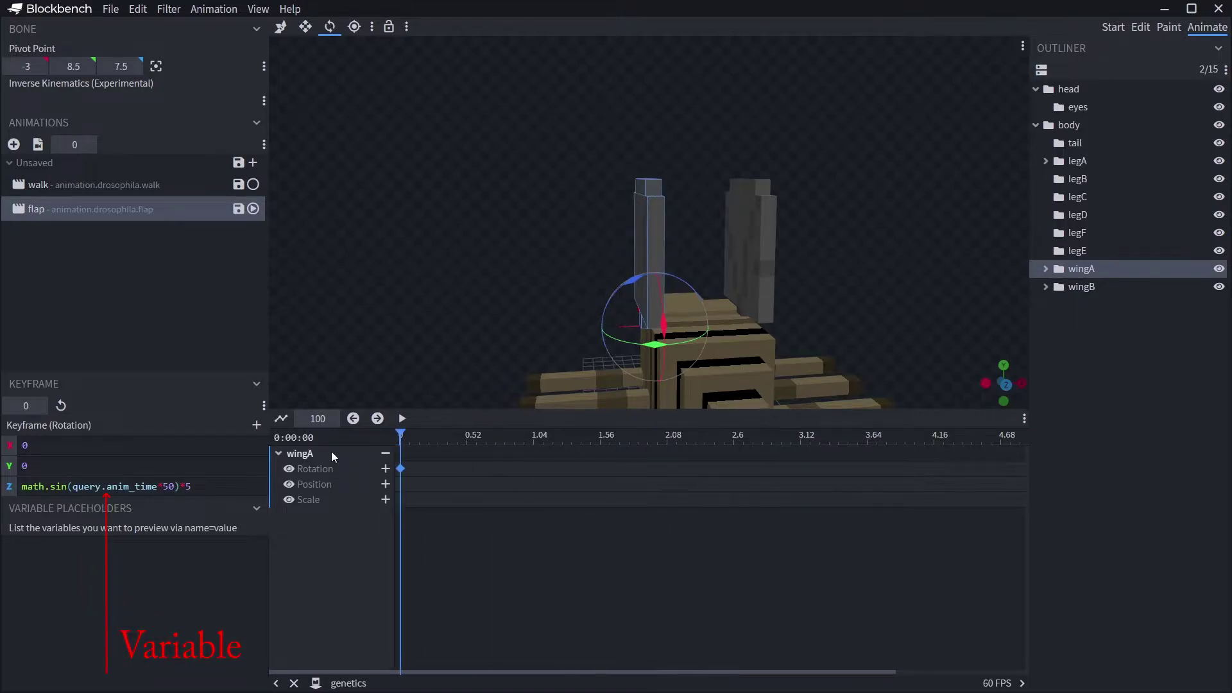
Step: Change wingA's Z rotation expression to math.sin(query.anim_time*50)*50+50 and preview the flap
{"action": "left_click", "coordinate": [403, 419]}
{"action": "left_click", "coordinate": [404, 420]}
{"action": "left_click", "coordinate": [208, 487]}
{"action": "type", "text": "0"}
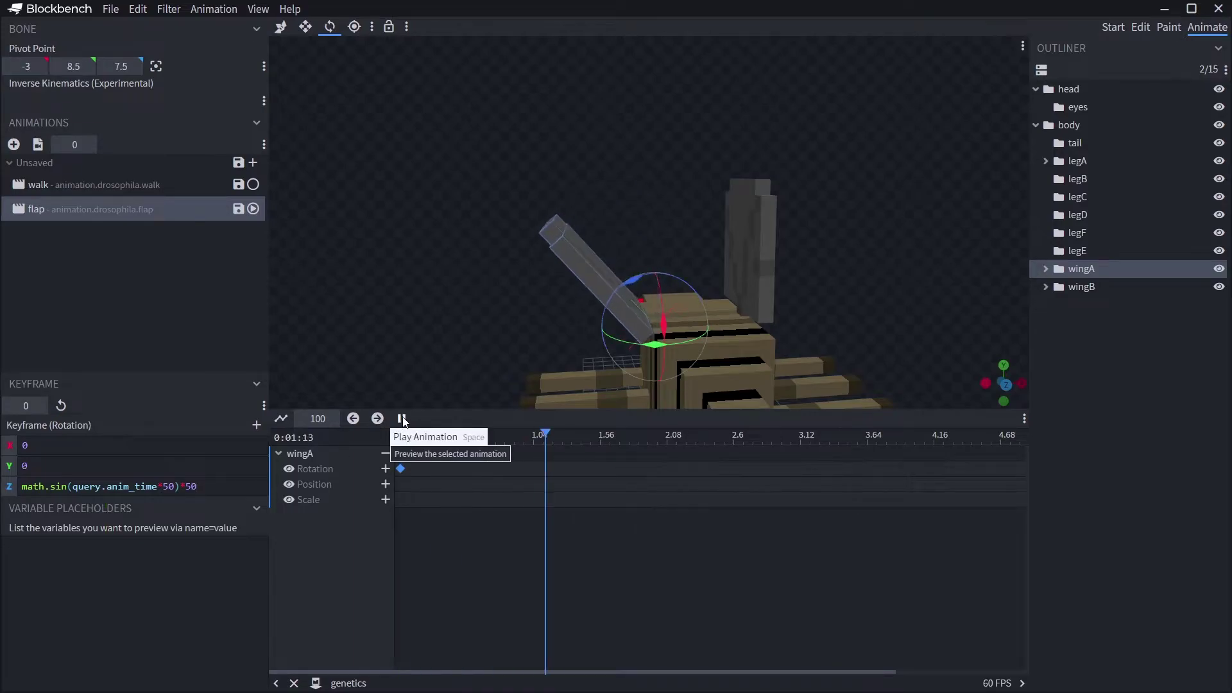
{"action": "type", "text": "+50"}
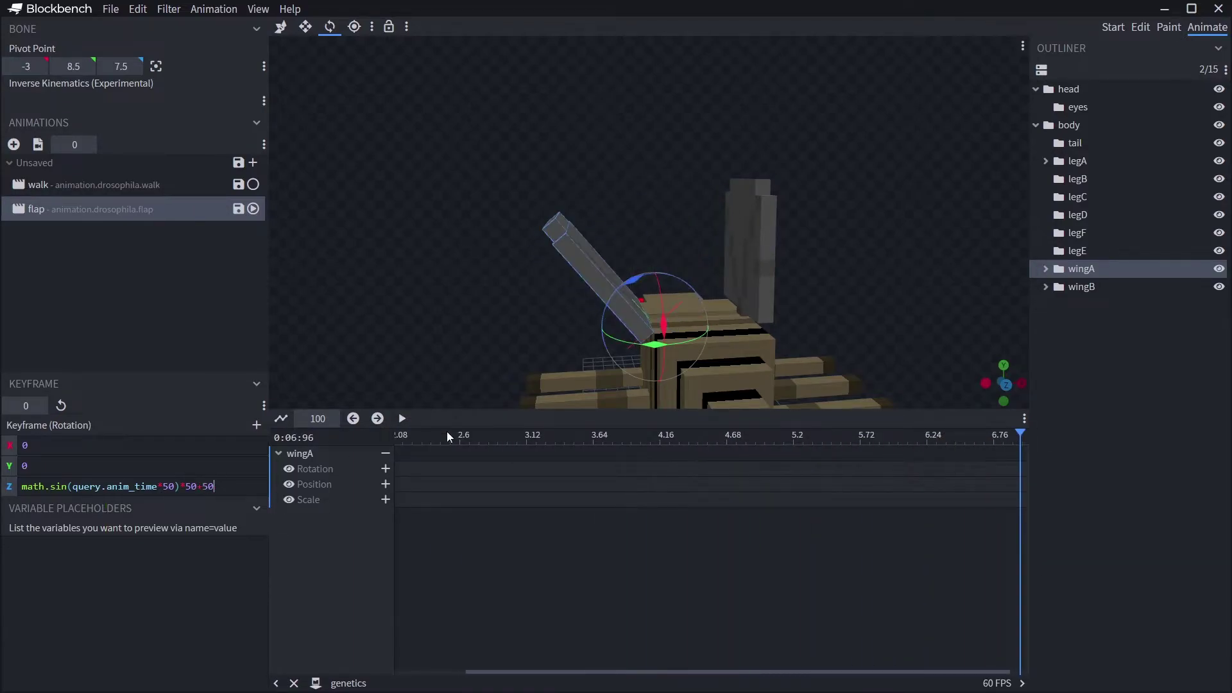
{"action": "left_click", "coordinate": [400, 419]}
{"action": "left_click", "coordinate": [398, 421]}
Step: Set the amplitude in wingA's Z rotation expression to 55 and preview the animation from the start
{"action": "left_click", "coordinate": [197, 486]}
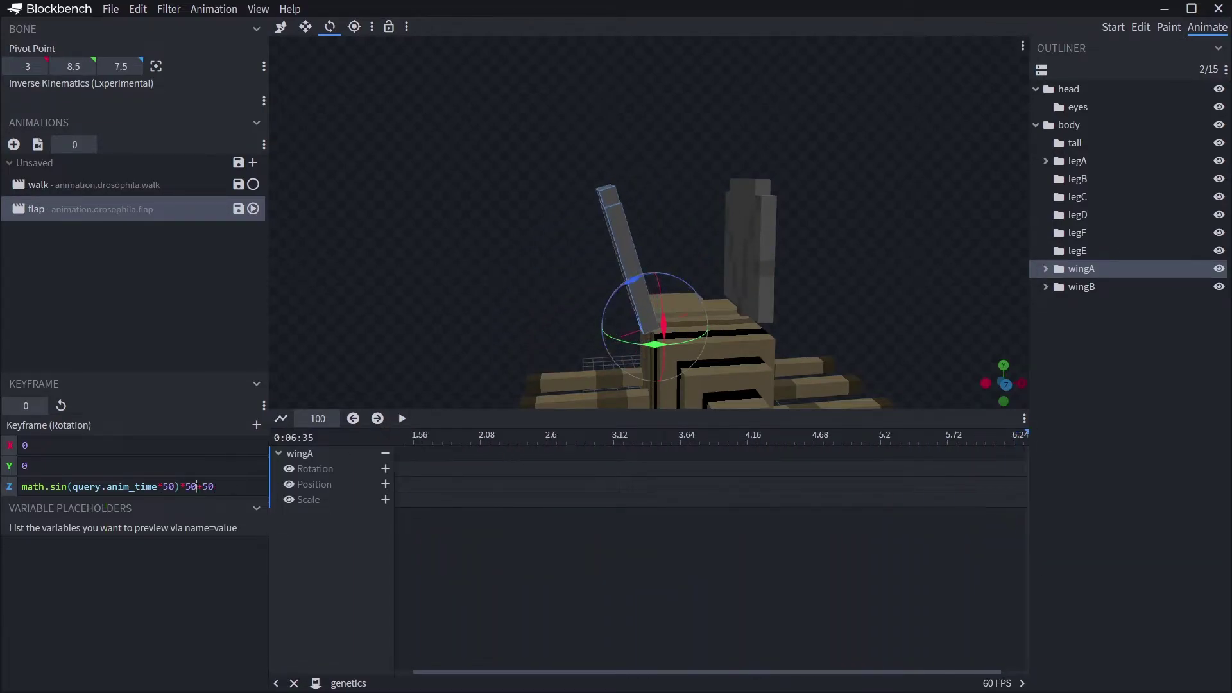
{"action": "key", "text": "BackSpace"}
{"action": "type", "text": "5"}
{"action": "left_click_drag", "start_coordinate": [491, 436], "coordinate": [341, 444]}
{"action": "left_click", "coordinate": [403, 420]}
{"action": "left_click", "coordinate": [404, 420]}
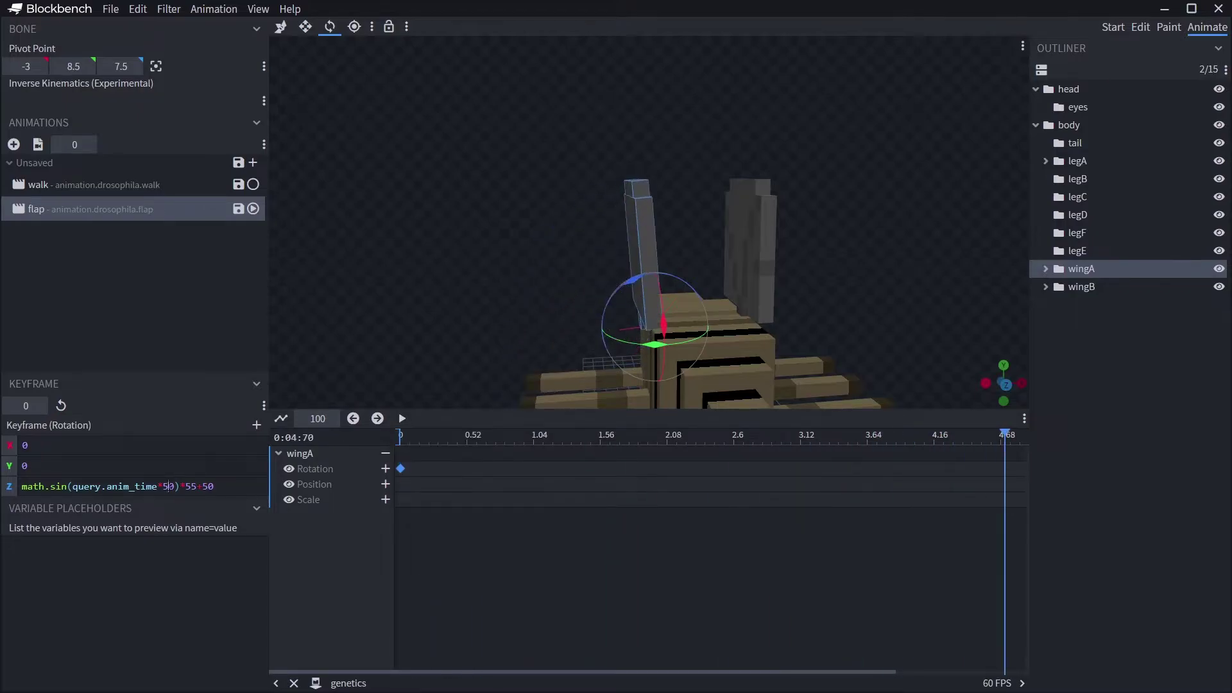
Step: Raise the time multiplier in wingA's Z rotation expression to 100 and preview the flapping speed
{"action": "left_click", "coordinate": [168, 487]}
{"action": "key", "text": "BackSpace"}
{"action": "type", "text": "10"}
{"action": "left_click_drag", "start_coordinate": [436, 437], "coordinate": [385, 439]}
{"action": "left_click", "coordinate": [402, 420]}
{"action": "left_click", "coordinate": [402, 420]}
{"action": "left_click", "coordinate": [401, 418]}
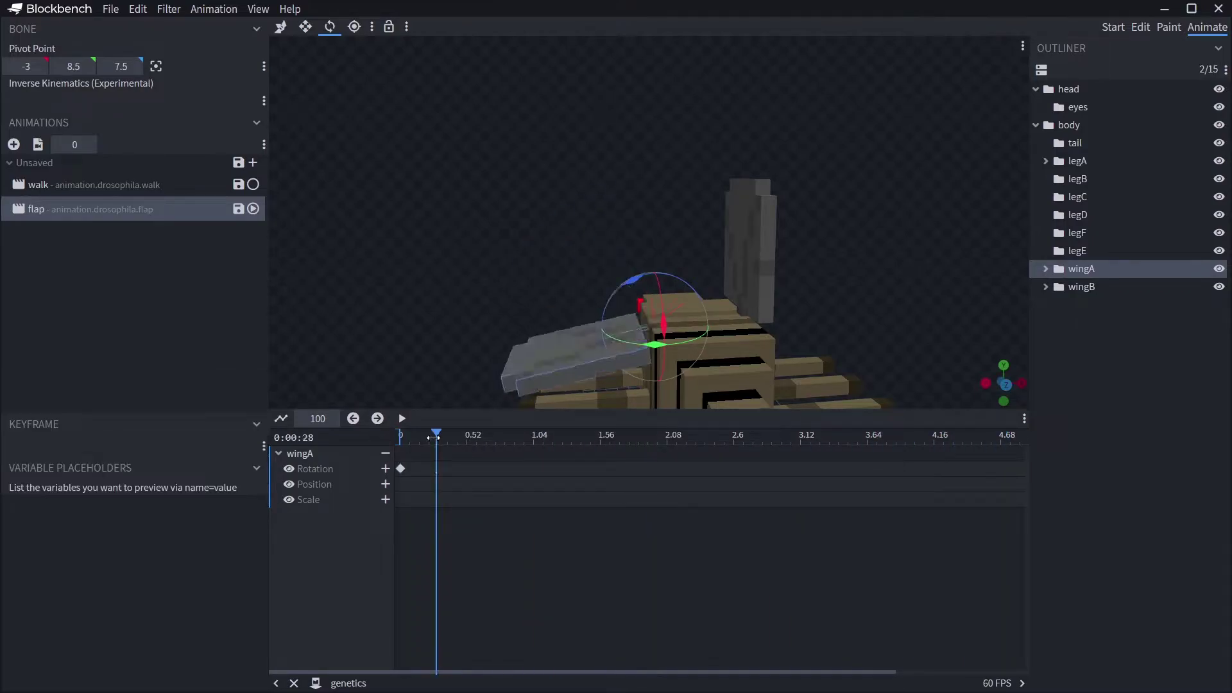
{"action": "left_click", "coordinate": [405, 414]}
{"action": "left_click_drag", "start_coordinate": [443, 437], "coordinate": [341, 442]}
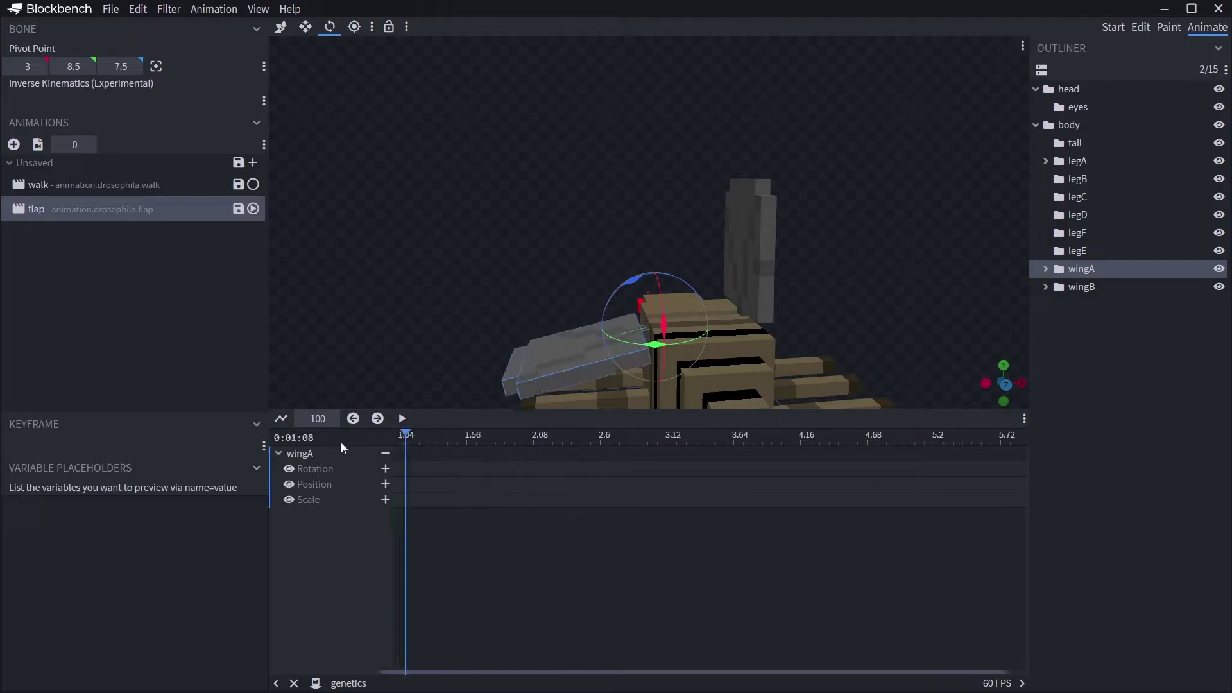
Step: Give wingB's rotation keyframe at time 0 the Z expression math.sin(query.anim_time*400)*55-50
{"action": "left_click", "coordinate": [401, 468]}
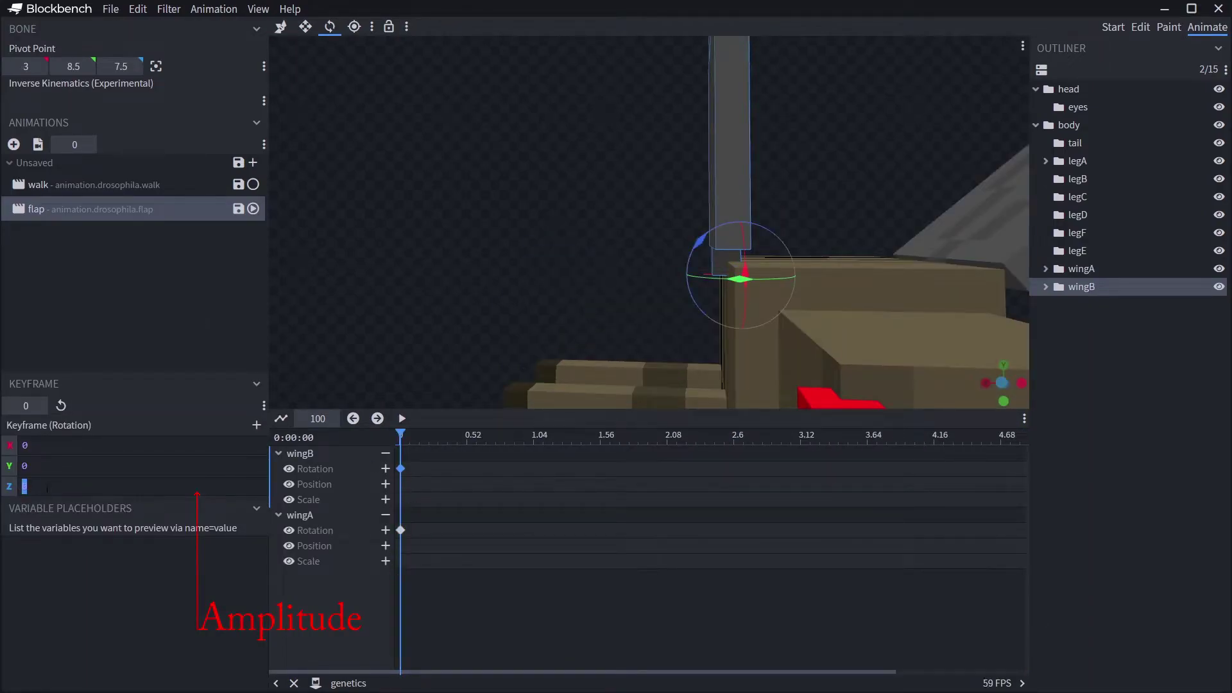
{"action": "type", "text": "math.cos(query.anim_time*400)*55-5050"}
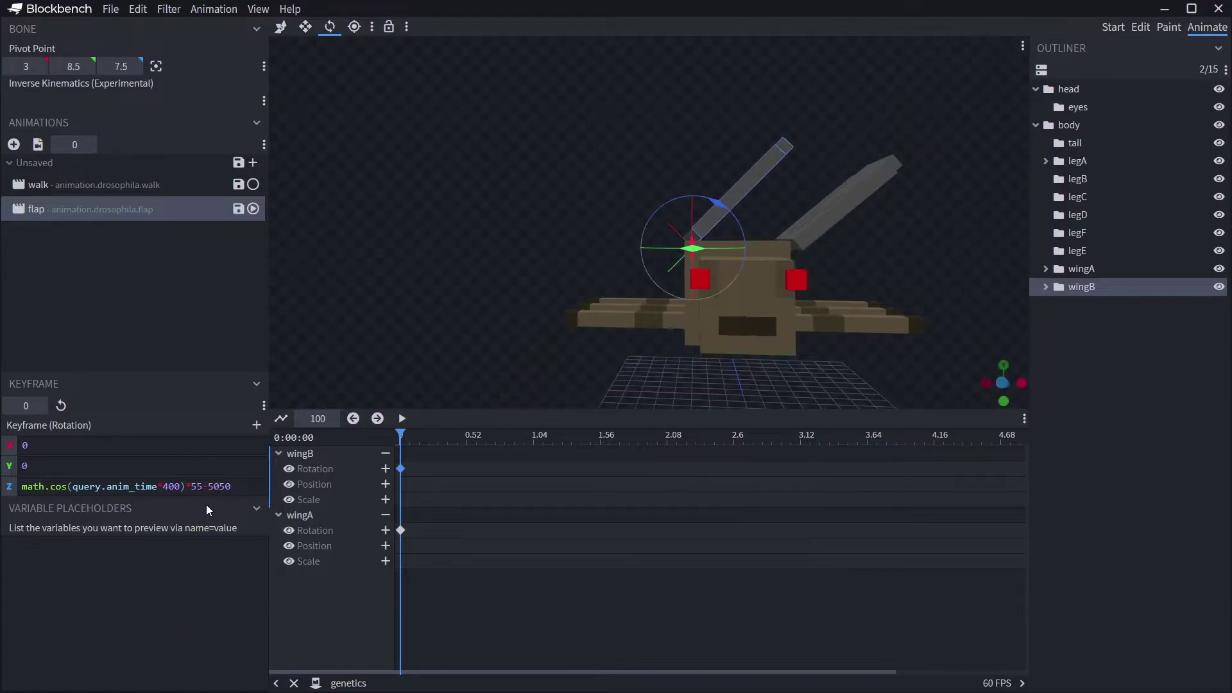
{"action": "key", "text": "BackSpace"}
{"action": "key", "text": "BackSpace"}
{"action": "left_click_drag", "start_coordinate": [402, 437], "coordinate": [295, 457]}
{"action": "type", "text": "sin"}
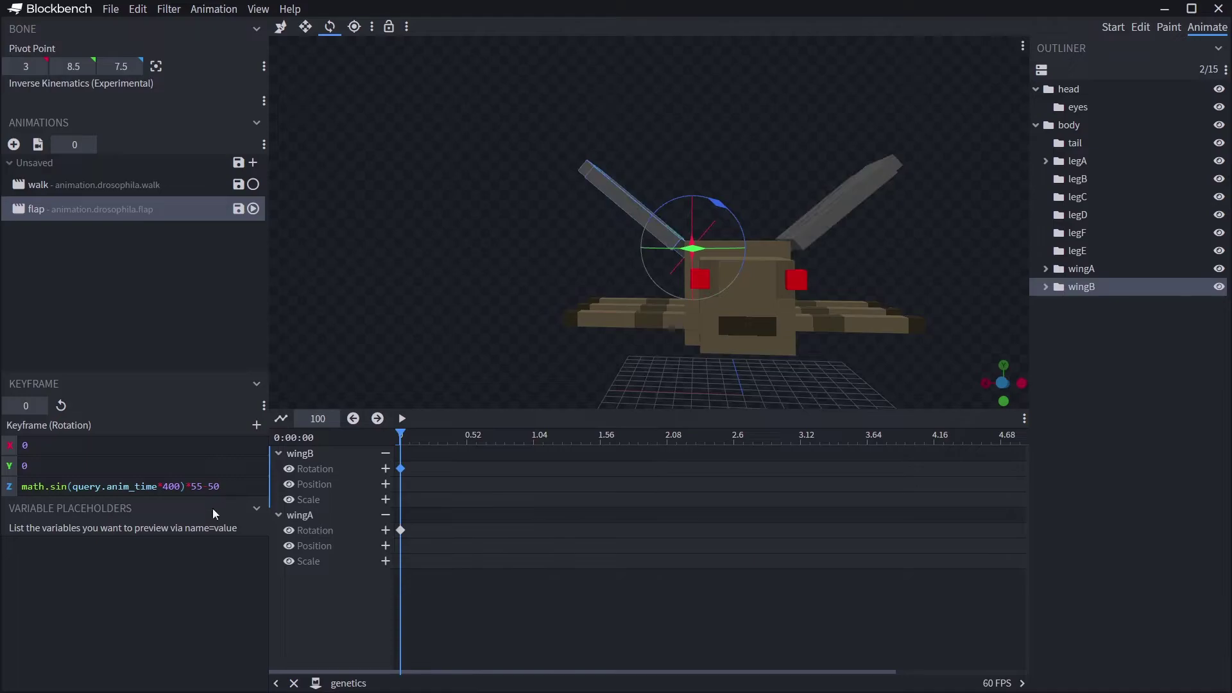
Step: Try math.cos(query.anim_time*400)*55+50 as wingB's Z rotation expression
{"action": "left_click", "coordinate": [208, 488]}
{"action": "key", "text": "BackSpace"}
{"action": "type", "text": "+"}
{"action": "left_click_drag", "start_coordinate": [67, 487], "coordinate": [51, 489]}
{"action": "type", "text": "cos"}
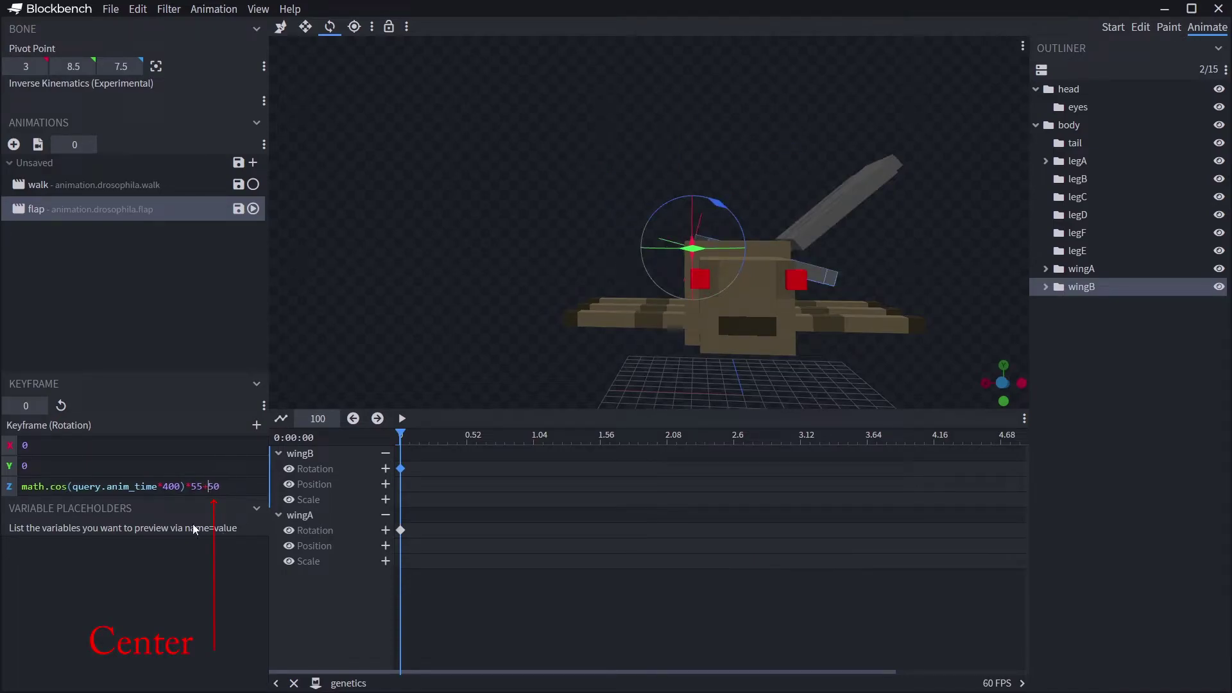
Step: Change the centre offset in wingB's Z rotation expression to -40
{"action": "key", "text": "Delete"}
{"action": "type", "text": "4"}
{"action": "key", "text": "Left"}
{"action": "key", "text": "BackSpace"}
{"action": "type", "text": "-"}
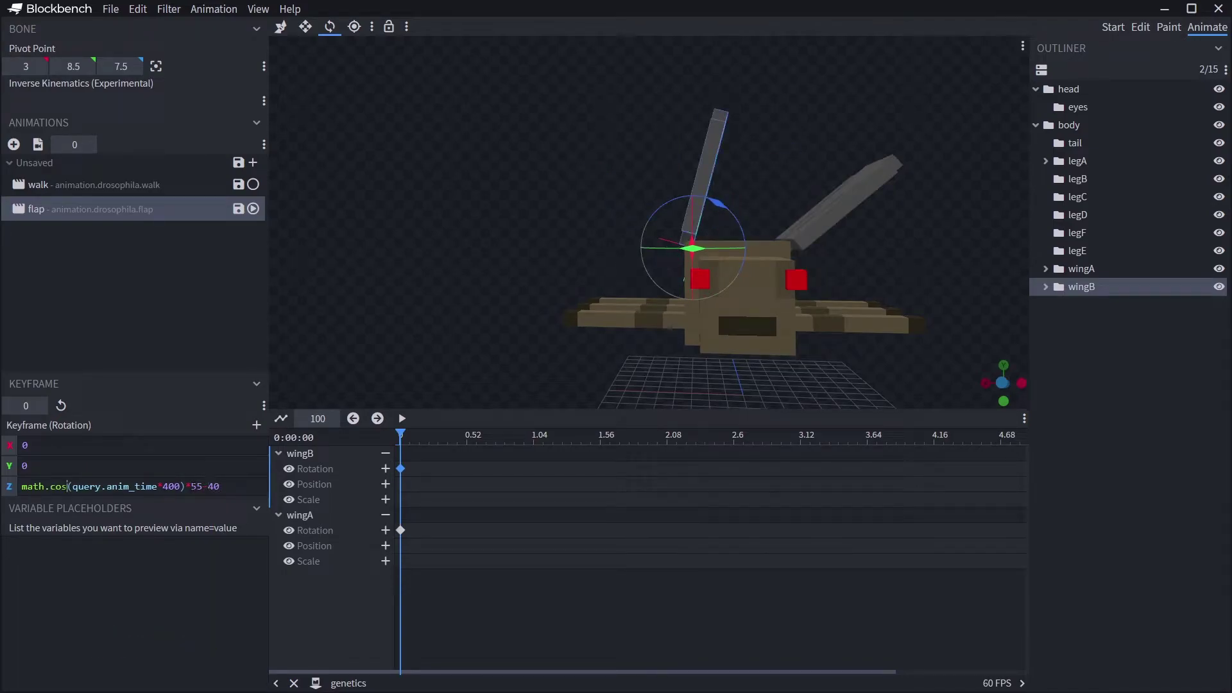
Step: Change wingB's Z rotation expression to math.sin(query.anim_time*-400)*55-45 and preview both wings flapping
{"action": "left_click_drag", "start_coordinate": [68, 486], "coordinate": [50, 486]}
{"action": "type", "text": "sin"}
{"action": "left_click", "coordinate": [163, 486]}
{"action": "type", "text": "-"}
{"action": "left_click", "coordinate": [219, 486]}
{"action": "key", "text": "BackSpace"}
{"action": "type", "text": "5"}
{"action": "left_click_drag", "start_coordinate": [429, 436], "coordinate": [399, 449]}
{"action": "left_click", "coordinate": [401, 418]}
{"action": "left_click_drag", "start_coordinate": [477, 329], "coordinate": [751, 365]}
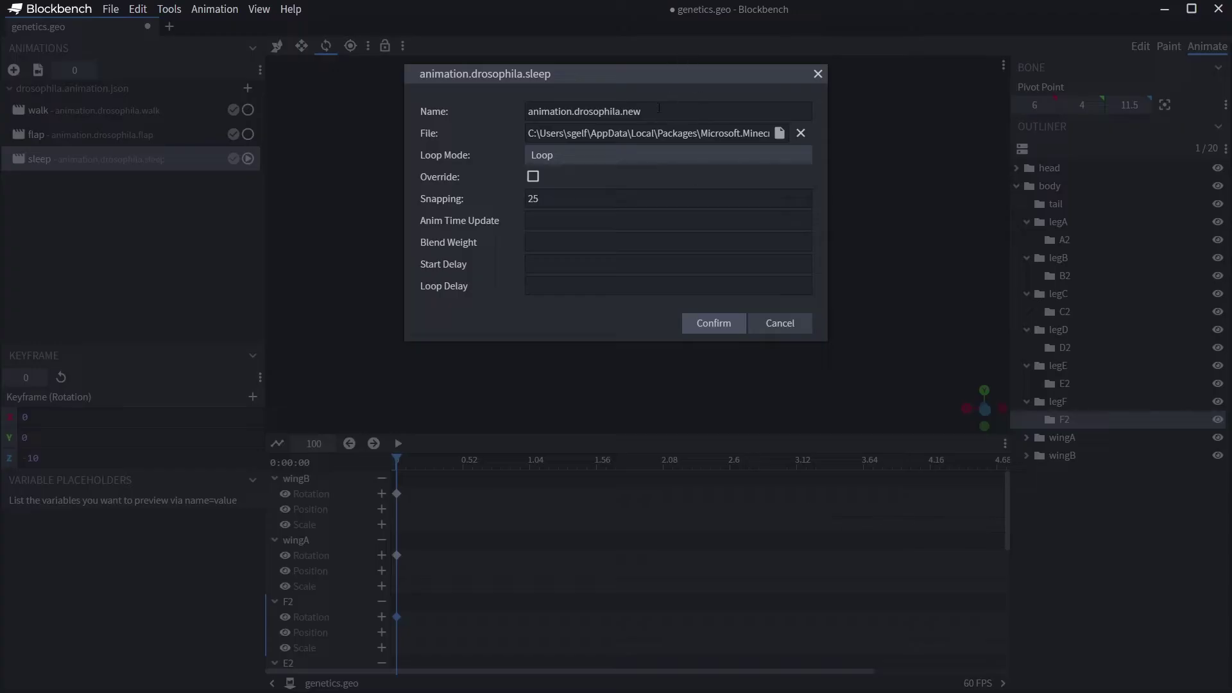
Step: Name the third animation animation.drosophila.sleep in its properties
{"action": "double_click", "coordinate": [632, 112]}
{"action": "type", "text": "sleep"}
{"action": "key", "text": "Return"}
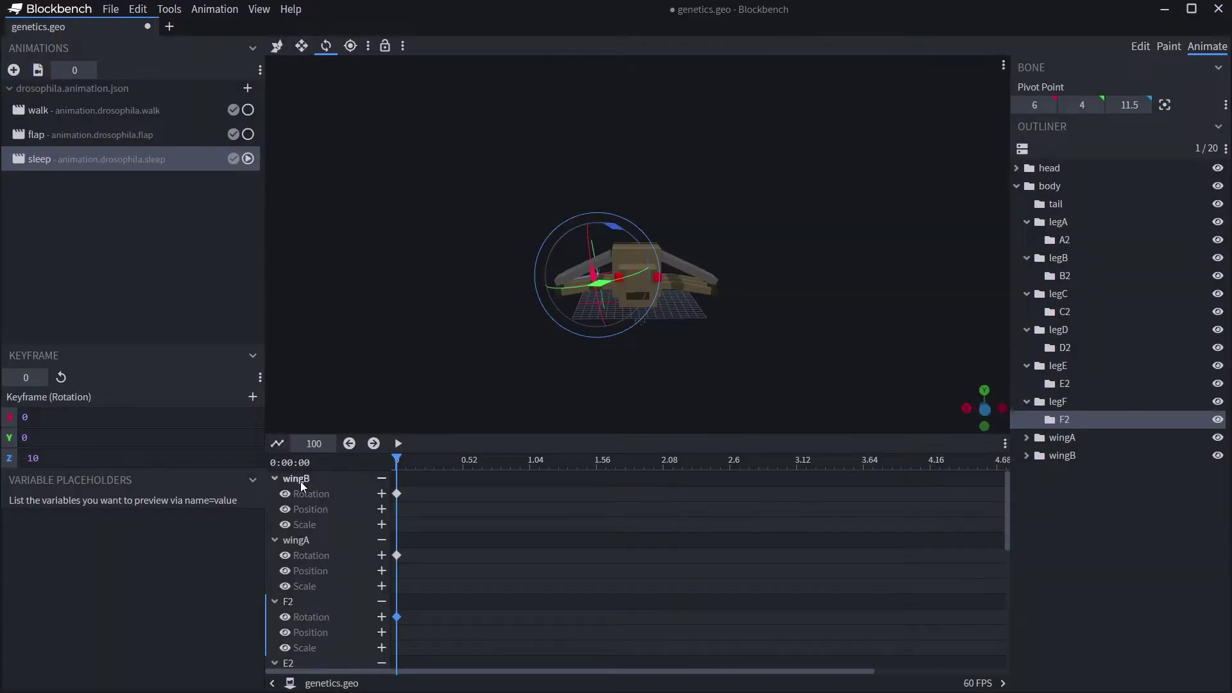
Step: Rotate wingB's keyframe at time 0 of the sleep animation to -115 on Z
{"action": "left_click", "coordinate": [397, 493]}
{"action": "double_click", "coordinate": [32, 458]}
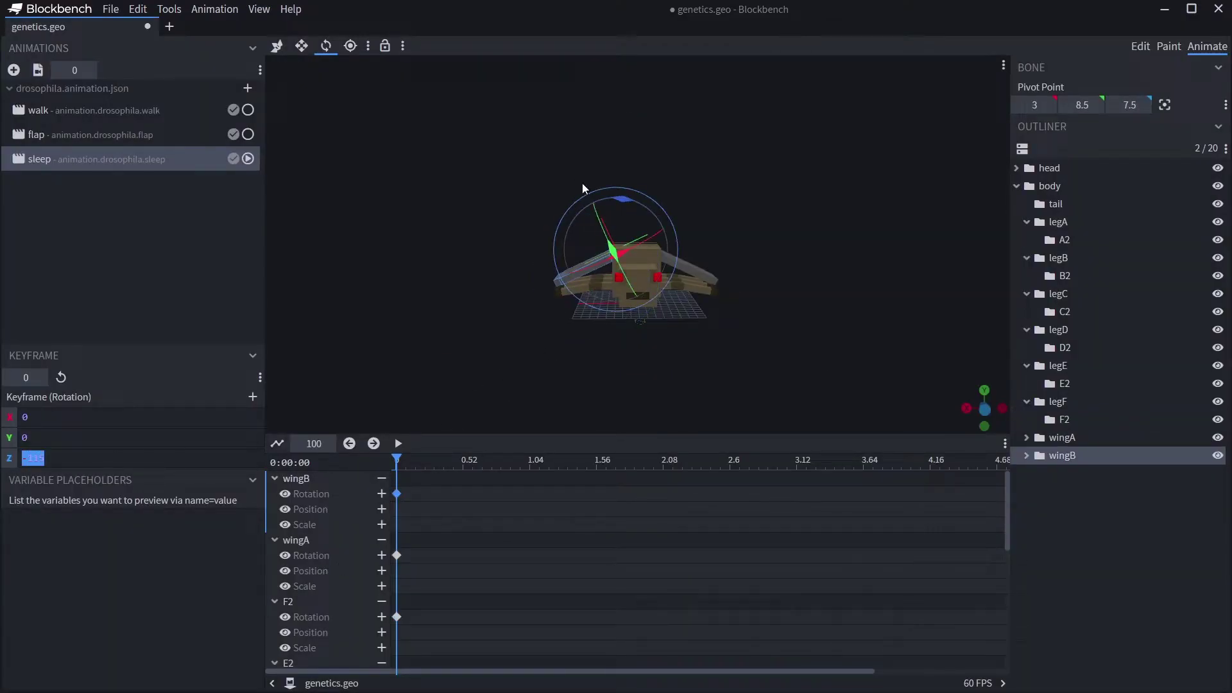
{"action": "mouse_move", "coordinate": [618, 199]}
{"action": "left_mouse_down"}
{"action": "mouse_move", "coordinate": [652, 202]}
{"action": "mouse_move", "coordinate": [620, 193]}
{"action": "left_mouse_up"}
Step: Review the sleep pose keyframes of wingA, E2 and D2 and examine the resting pose from several angles
{"action": "left_click", "coordinate": [616, 288]}
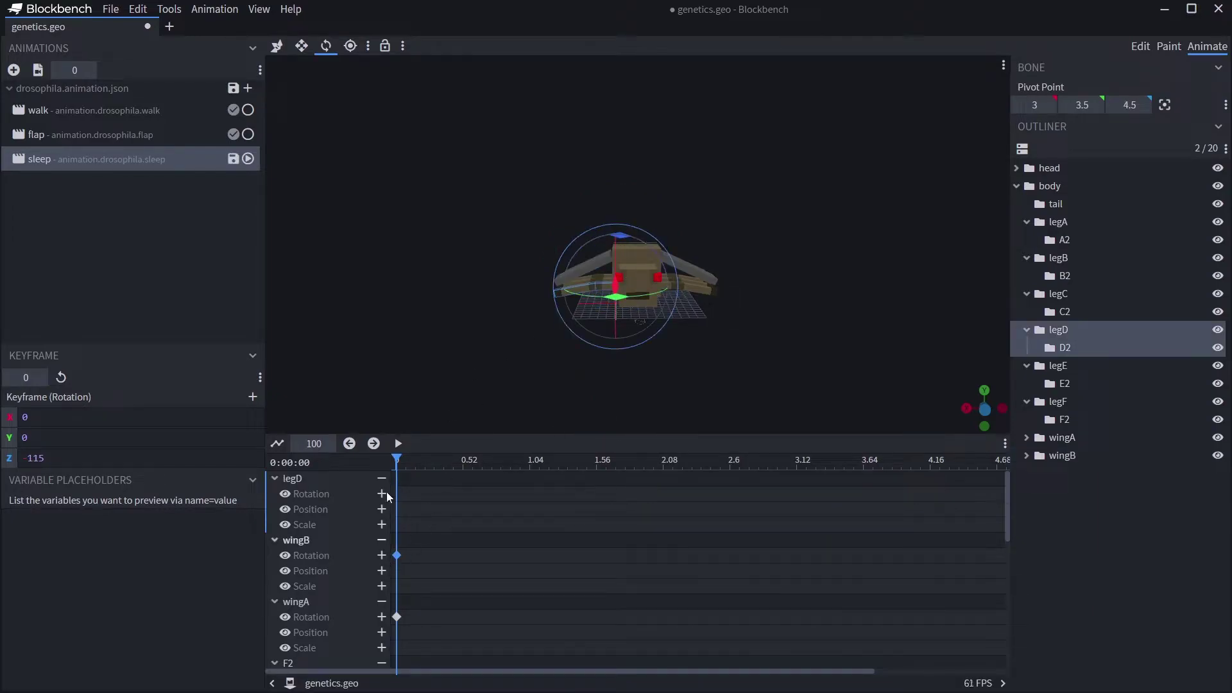
{"action": "left_click", "coordinate": [397, 617]}
{"action": "left_click_drag", "start_coordinate": [529, 394], "coordinate": [489, 429]}
{"action": "left_click", "coordinate": [1069, 384]}
{"action": "left_click", "coordinate": [1071, 348]}
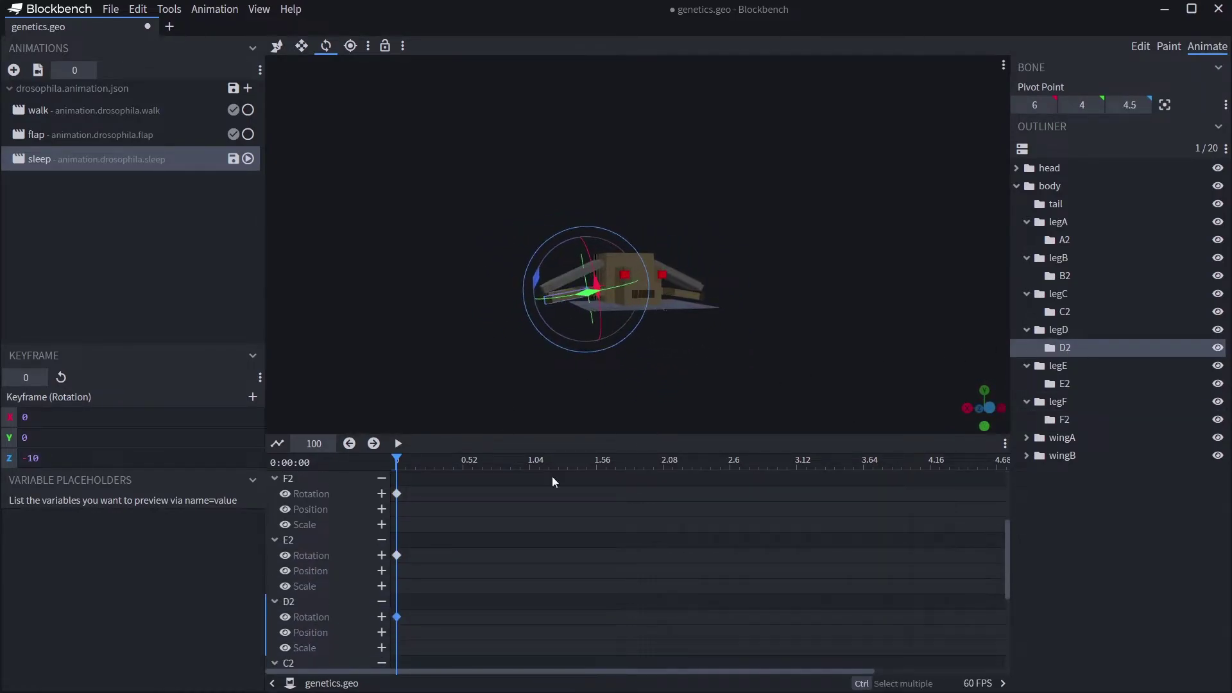
{"action": "left_click_drag", "start_coordinate": [49, 460], "coordinate": [2, 459]}
{"action": "left_click_drag", "start_coordinate": [576, 423], "coordinate": [718, 344]}
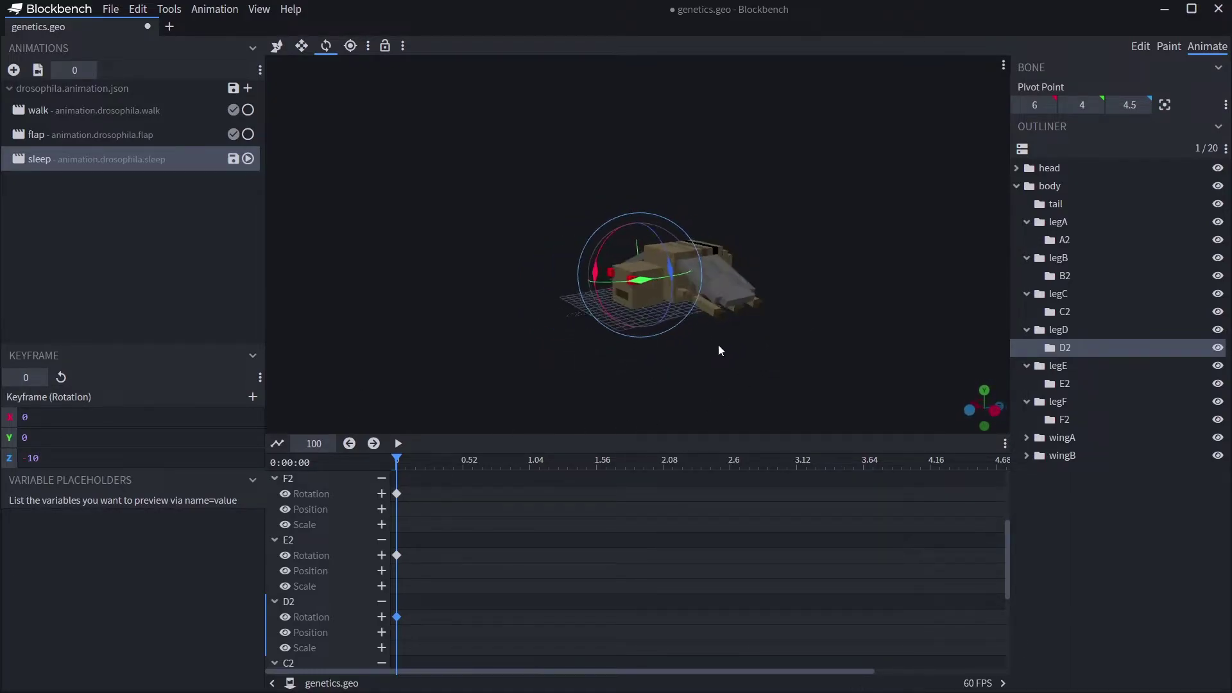
Step: Play the sleep animation and compare its pose with the walk animation
{"action": "key", "text": "space"}
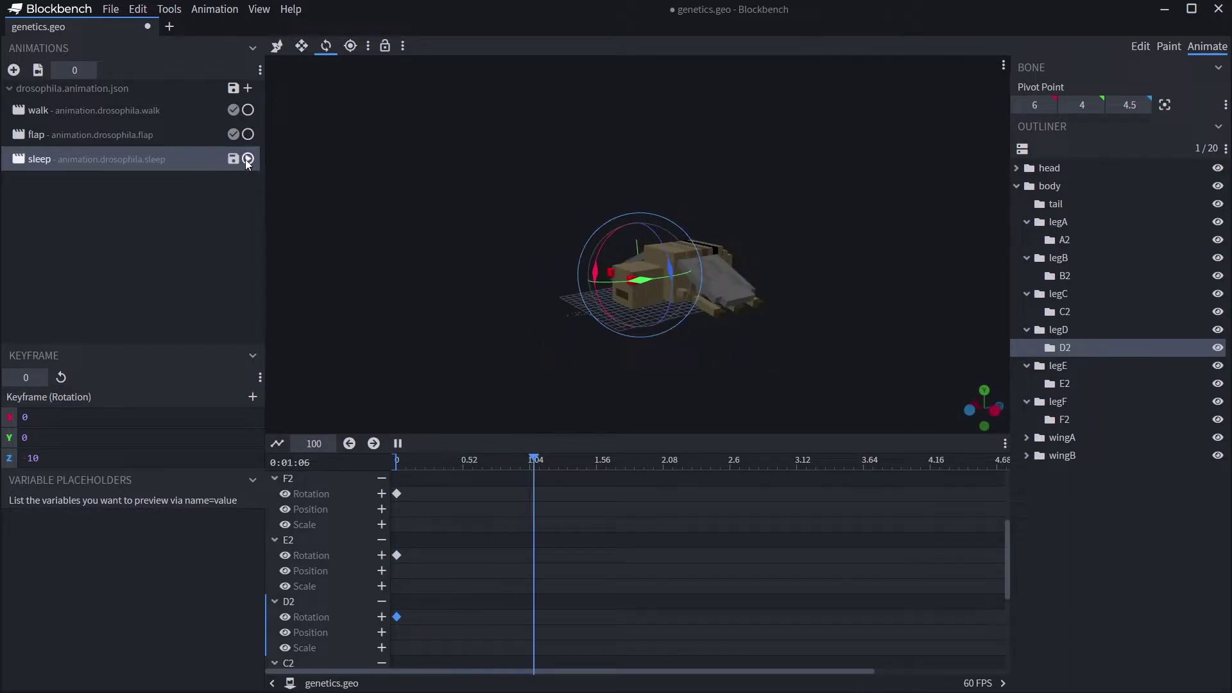
{"action": "left_click", "coordinate": [398, 444]}
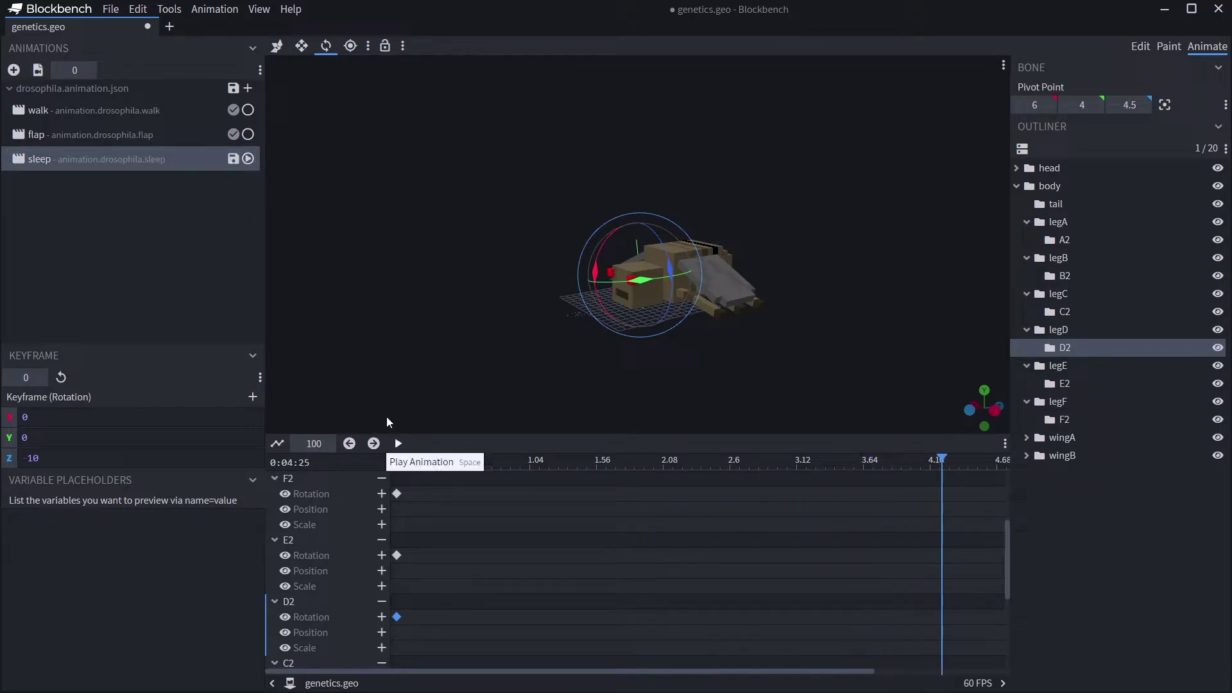
{"action": "left_click", "coordinate": [128, 110]}
{"action": "left_click", "coordinate": [150, 163]}
{"action": "left_click", "coordinate": [154, 114]}
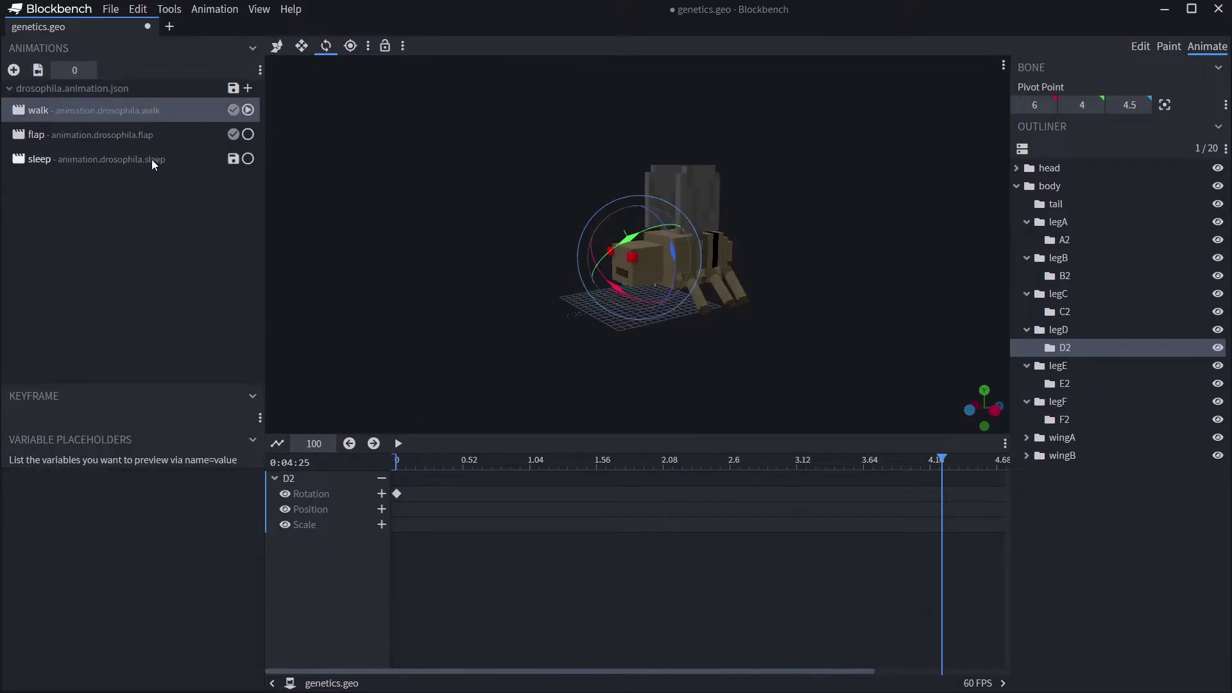
{"action": "left_click", "coordinate": [149, 164]}
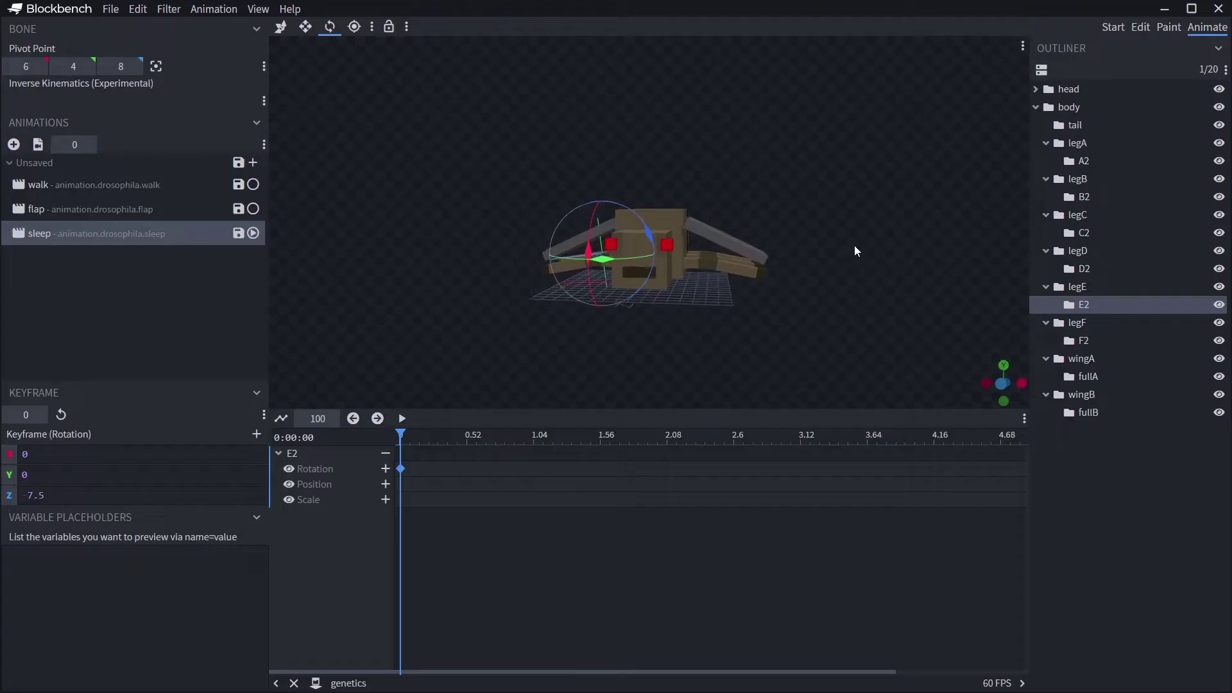
Step: Export the sleep, flap and walk animations together
{"action": "left_click", "coordinate": [219, 7]}
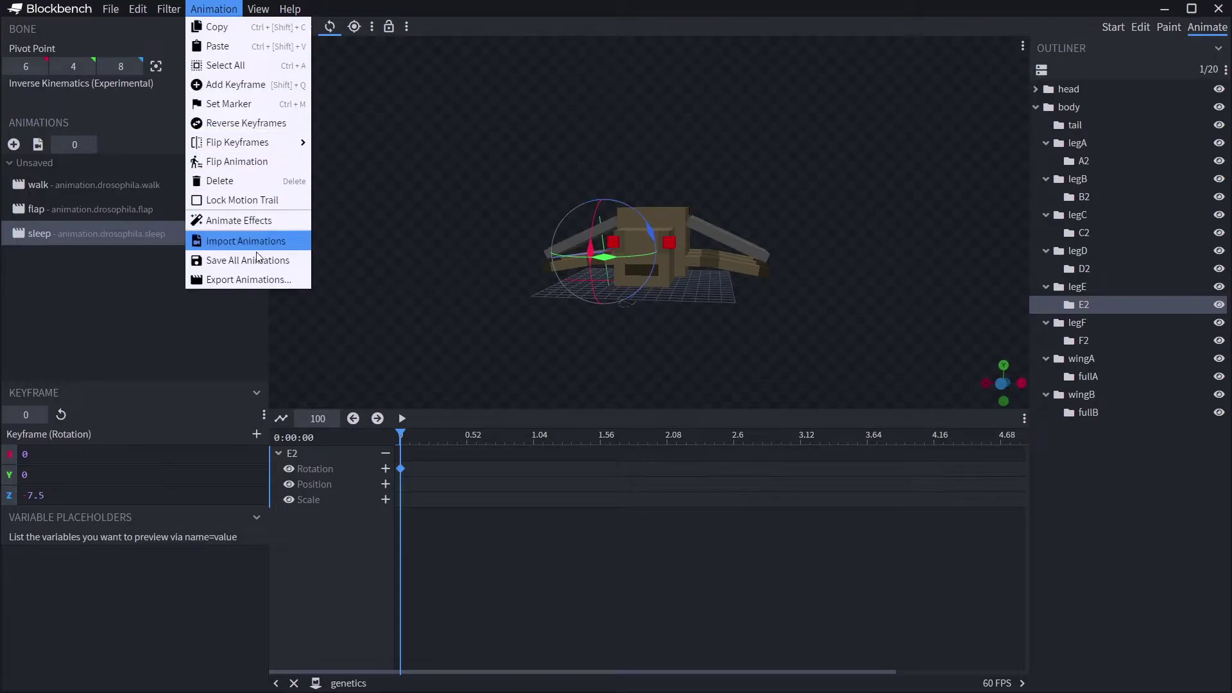
{"action": "left_click", "coordinate": [244, 286]}
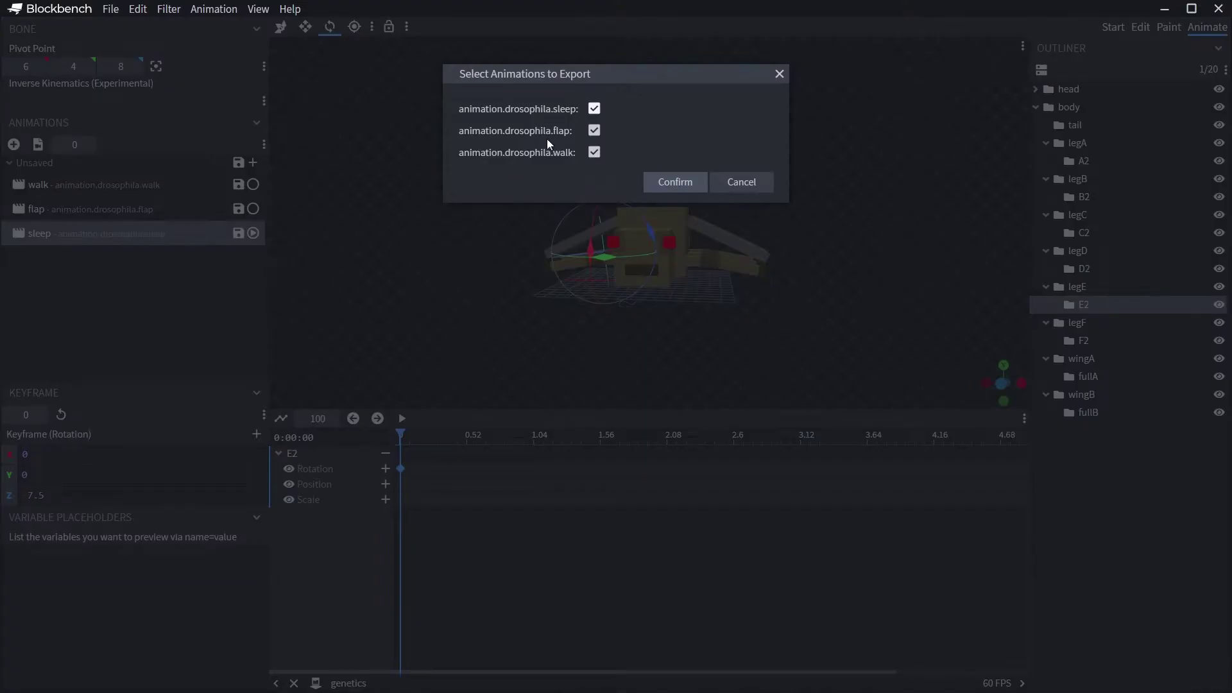
{"action": "left_click", "coordinate": [668, 184]}
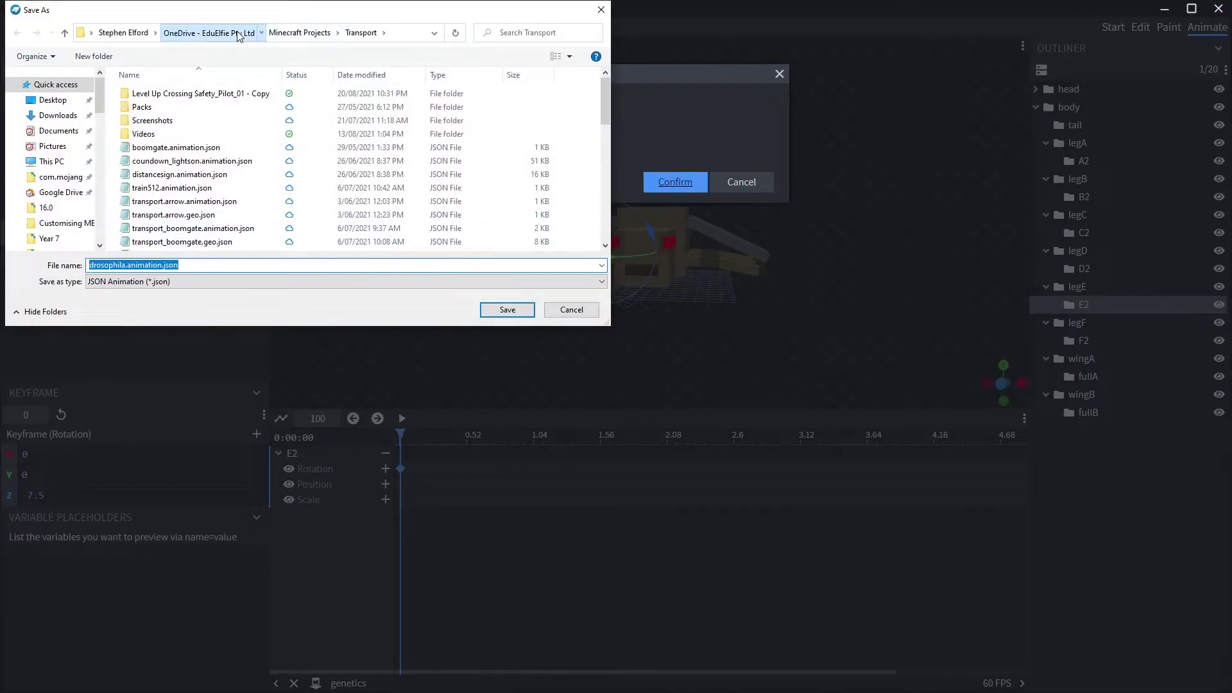
Step: Save the export as drosophila.animation.json in the animations folder of GeneticsRP, under com.mojang's development_resource_packs
{"action": "left_click", "coordinate": [208, 33]}
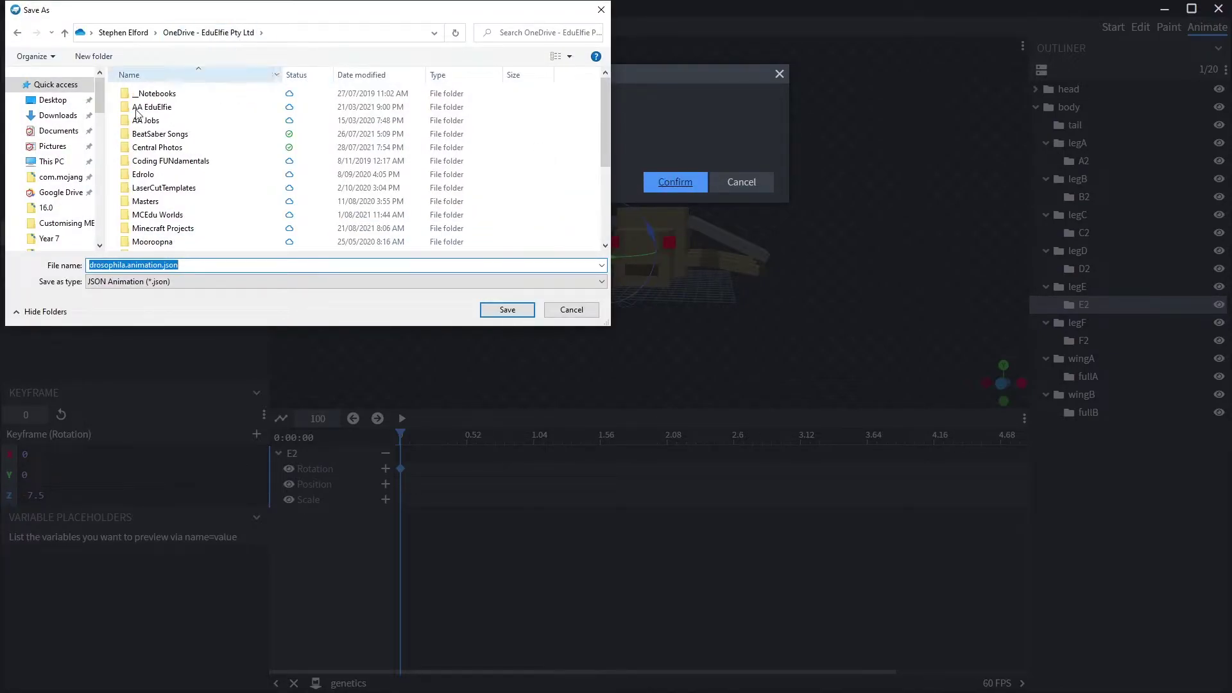
{"action": "left_click", "coordinate": [58, 181]}
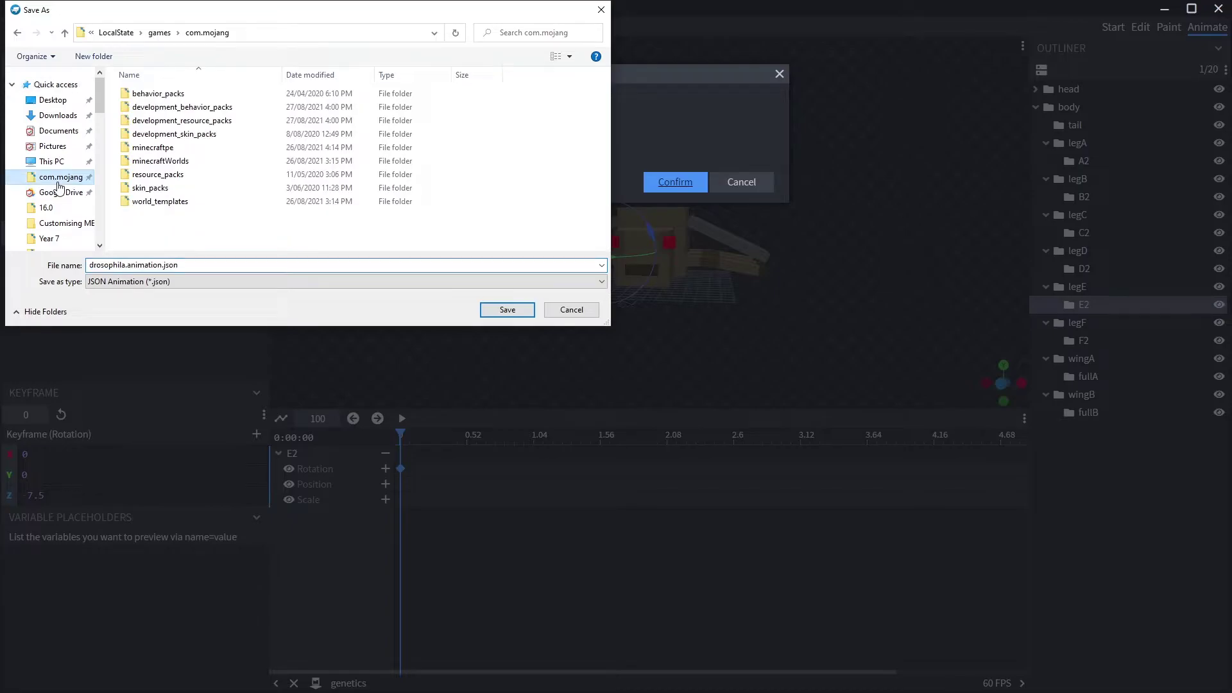
{"action": "left_click", "coordinate": [179, 122]}
{"action": "double_click", "coordinate": [178, 122]}
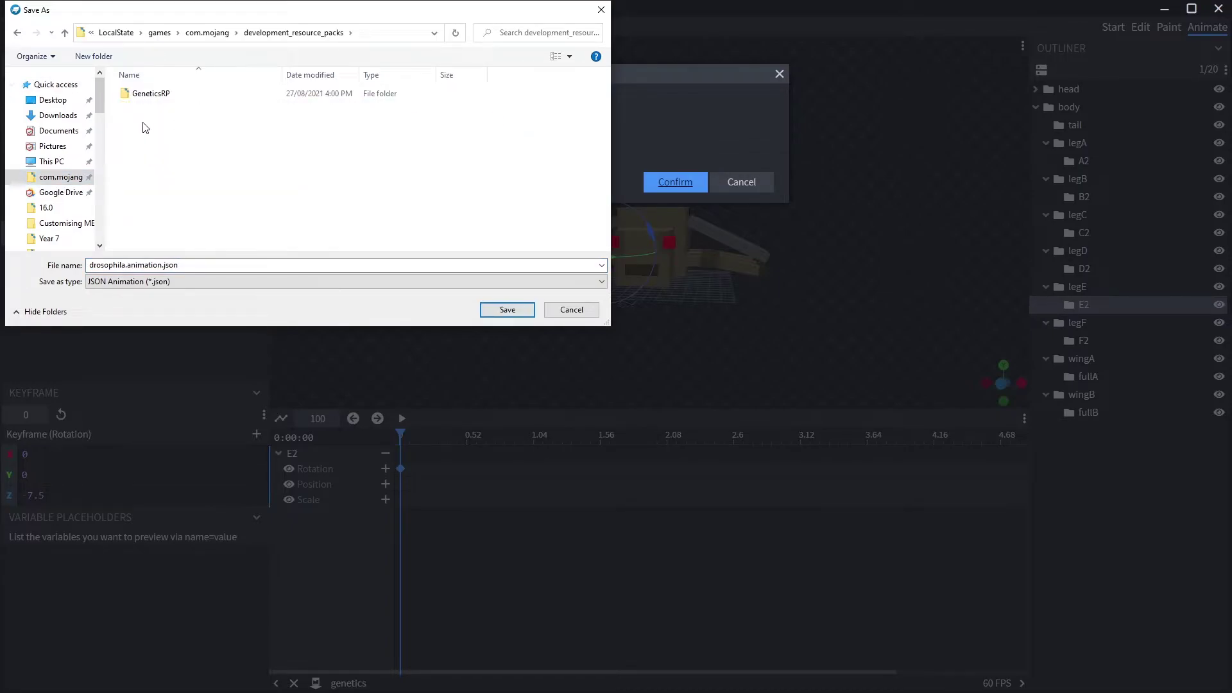
{"action": "double_click", "coordinate": [150, 95]}
{"action": "left_click", "coordinate": [146, 109]}
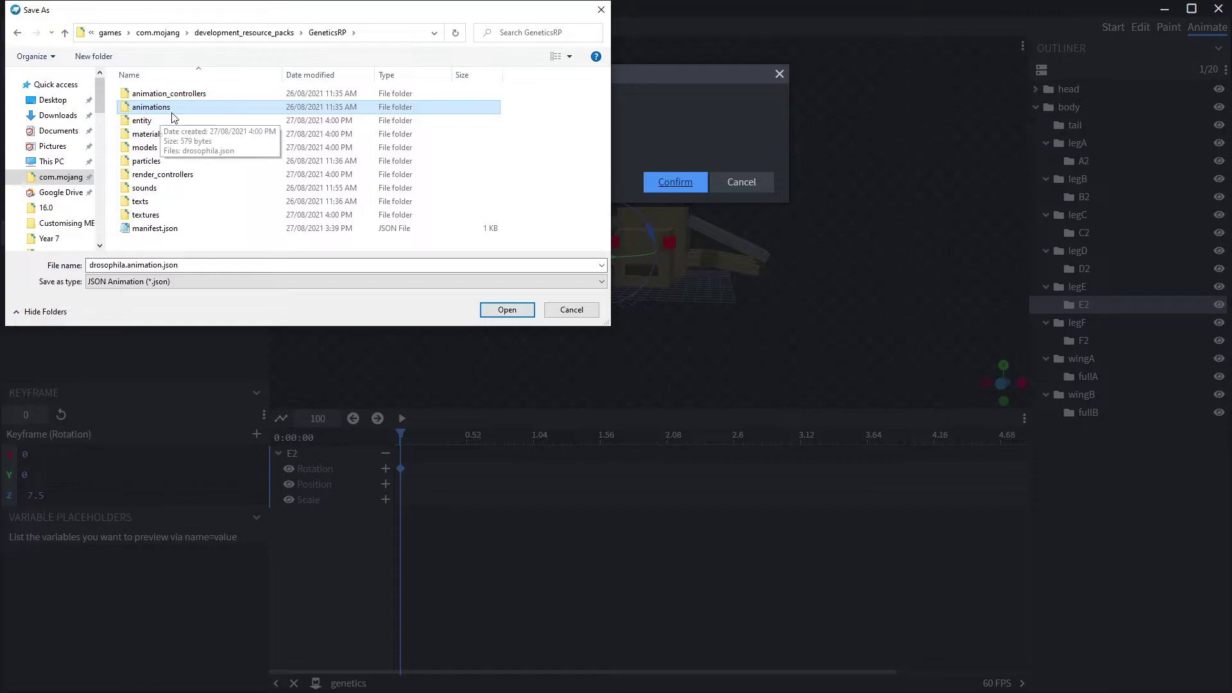
{"action": "double_click", "coordinate": [145, 111]}
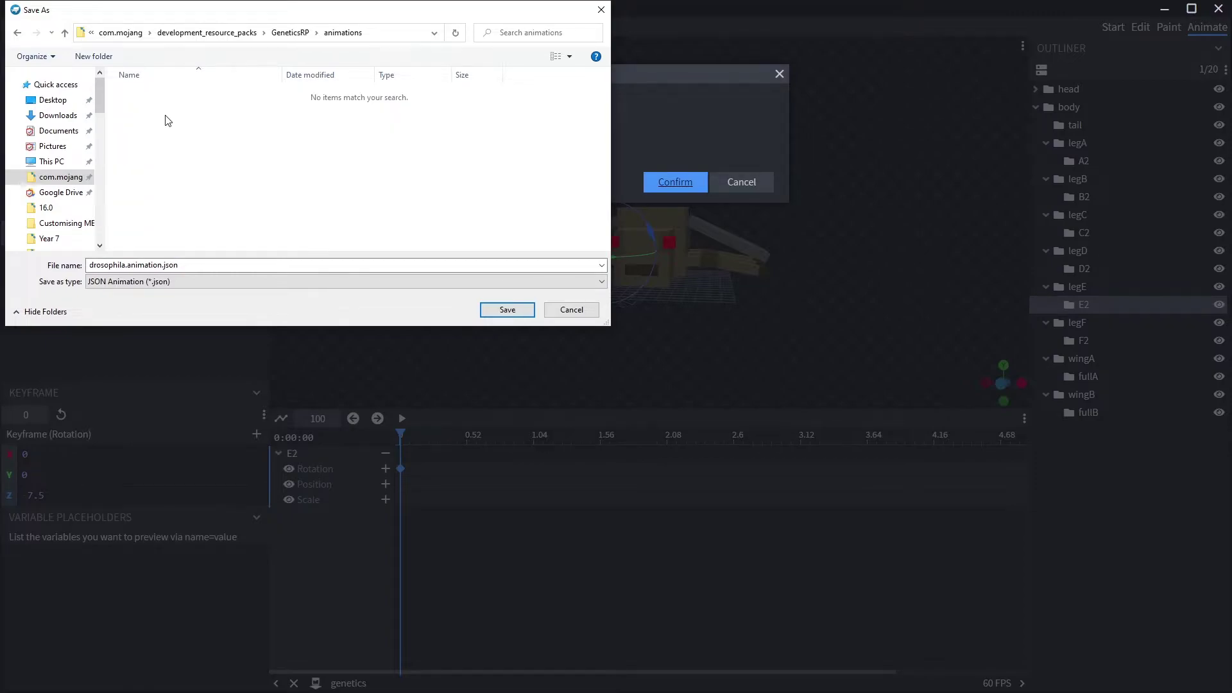
{"action": "left_click", "coordinate": [507, 310]}
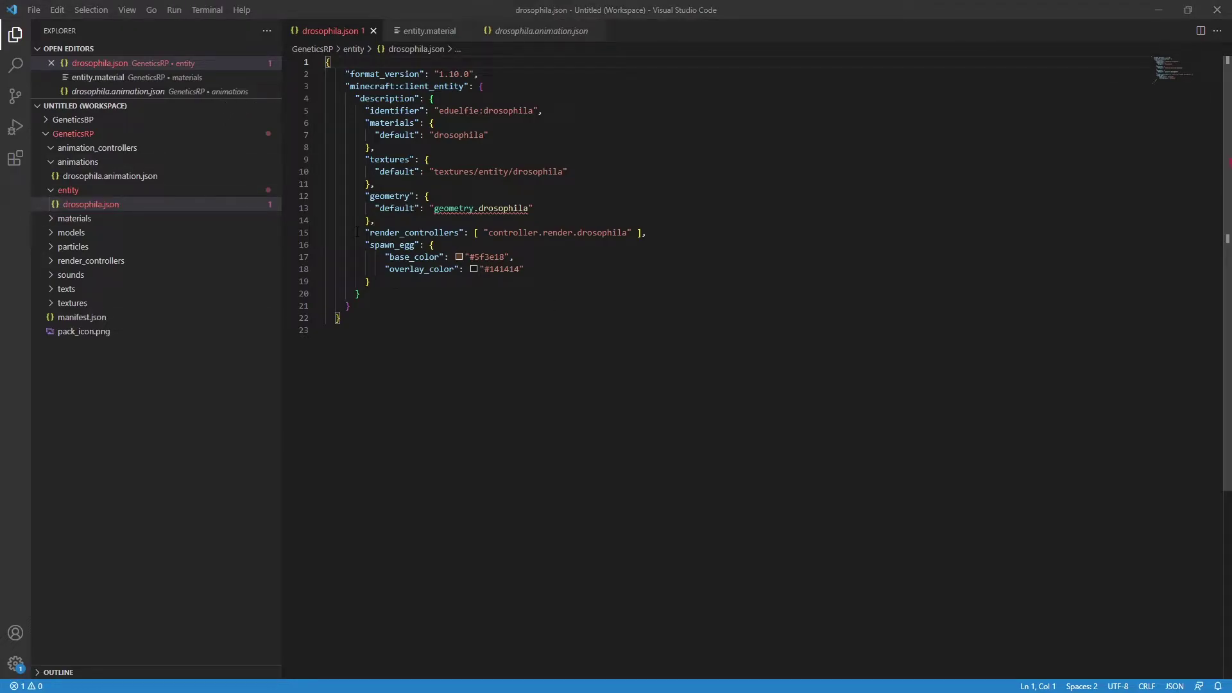
Step: In Visual Studio Code, add an empty "animations" object after the geometry block of the entity file drosophila.json
{"action": "left_click", "coordinate": [390, 221]}
{"action": "key", "text": "Return"}
{"action": "type", "text": "\"a"}
{"action": "key", "text": "Return"}
{"action": "key", "text": "Return"}
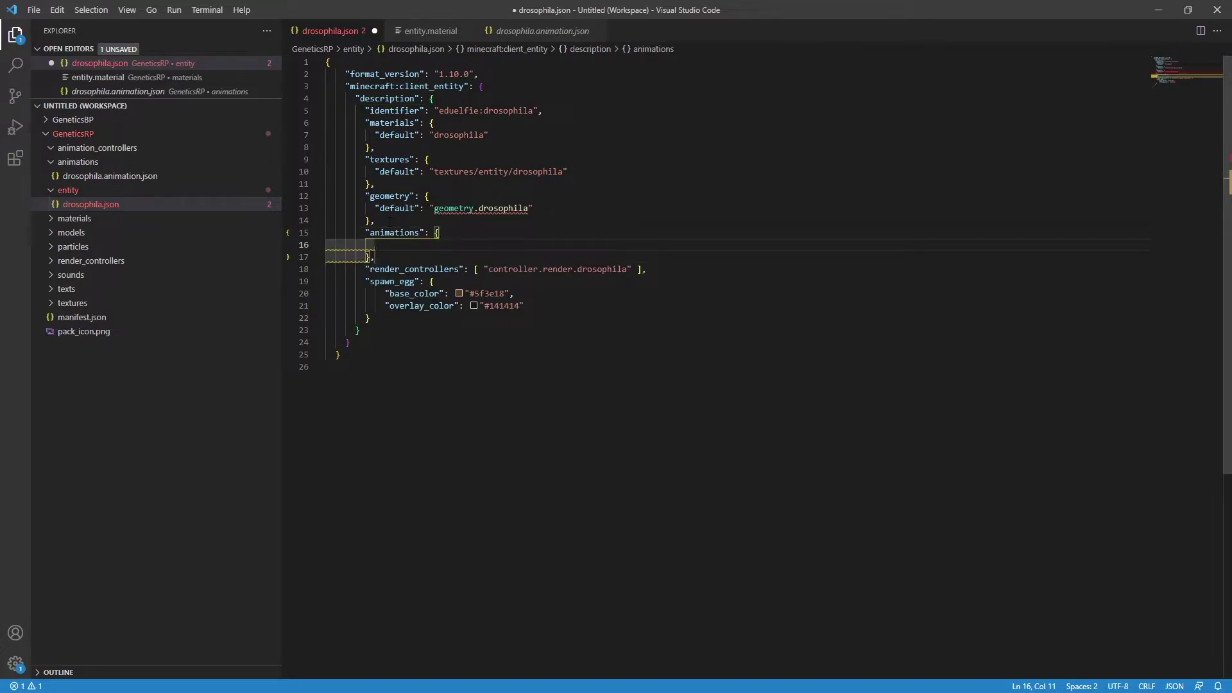
Step: Add a "flap" entry pointing to animation.drosophila.flap inside the animations object
{"action": "type", "text": "\"flap\""}
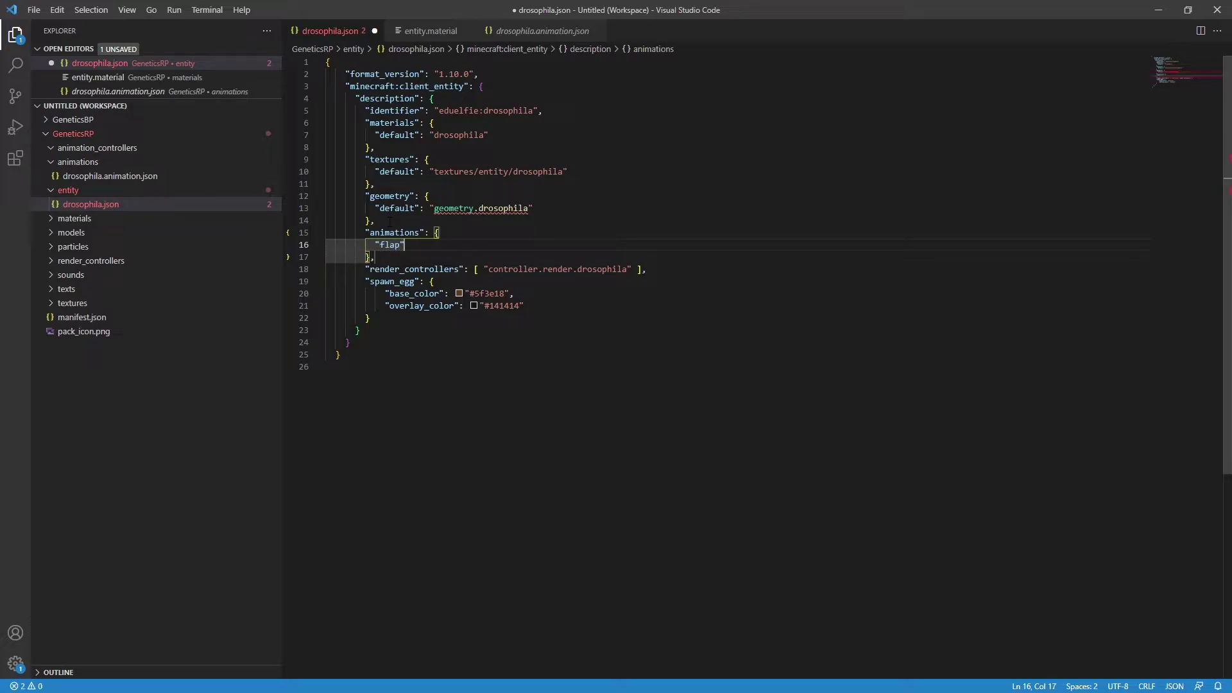
{"action": "type", "text": ": \""}
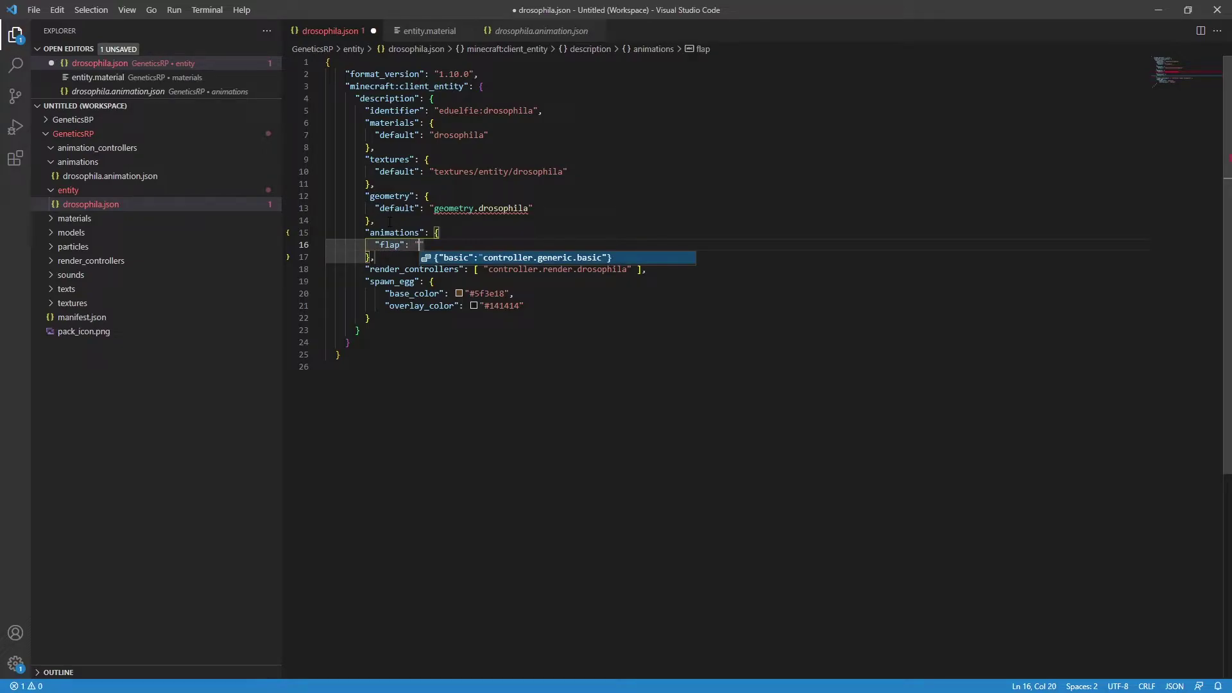
{"action": "type", "text": "animation.drosophila.flap"}
{"action": "key", "text": "Return"}
{"action": "type", "text": ","}
{"action": "key", "text": "Return"}
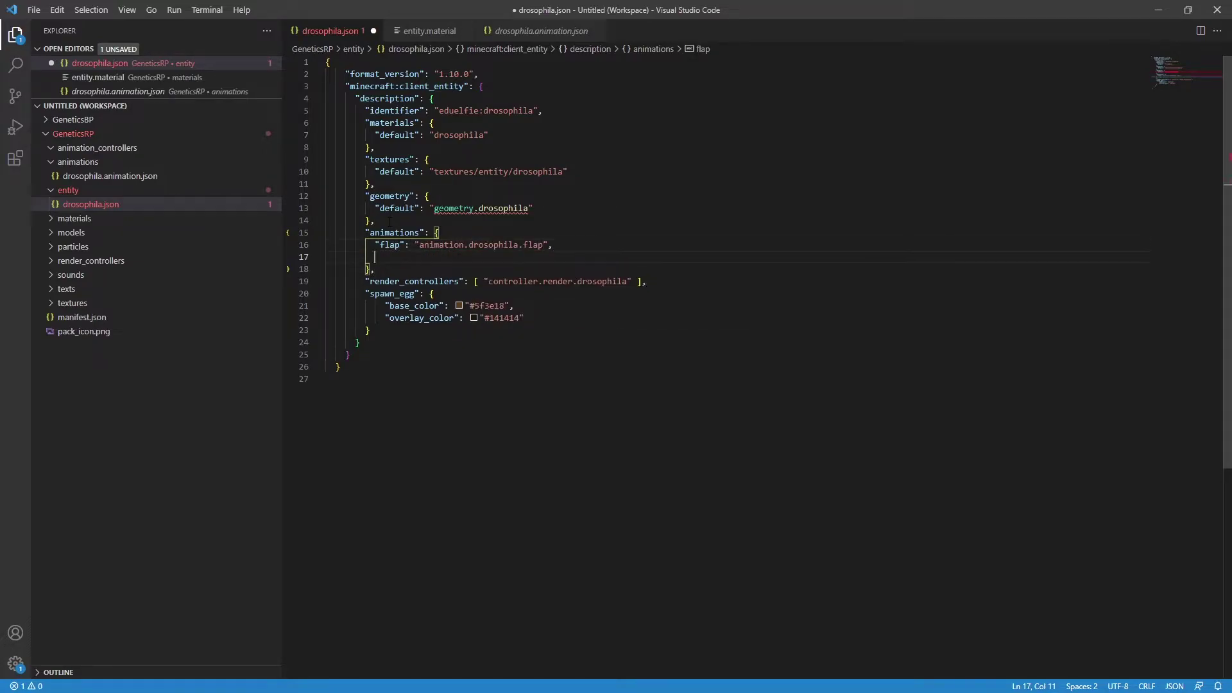
Step: Add "sleep" and "walk" entries pointing to animation.drosophila.sleep and animation.drosophila.walk, and save the entity file
{"action": "type", "text": "\"sleep\": \"animation."}
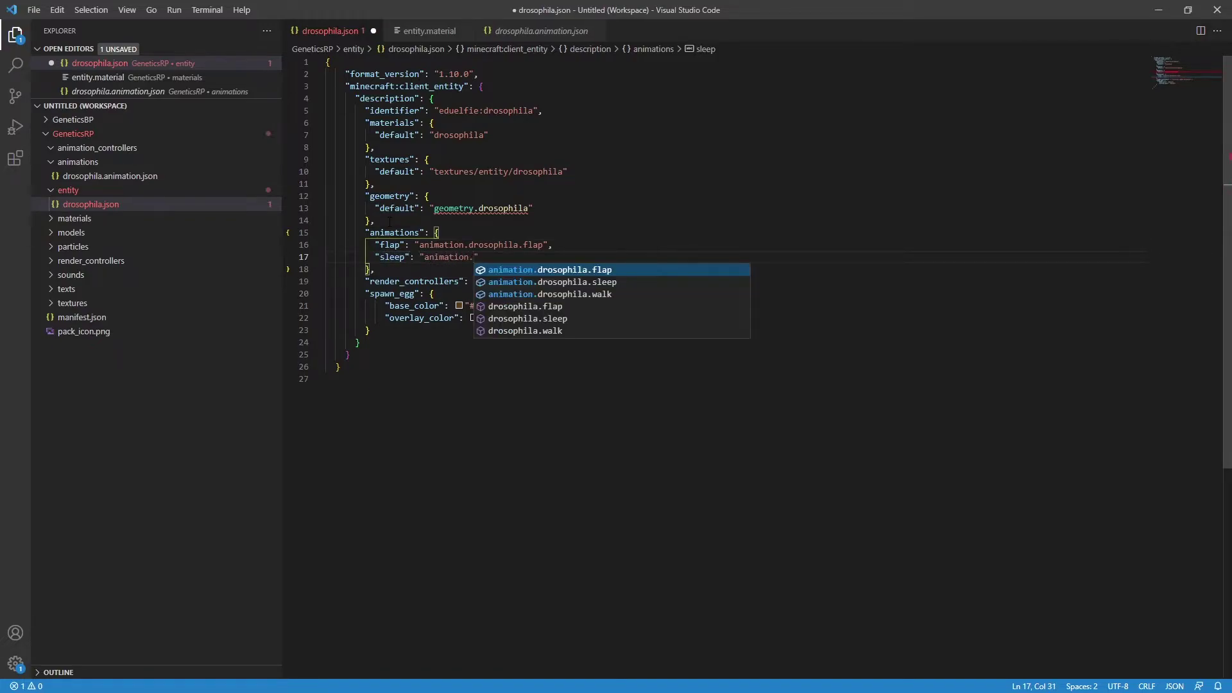
{"action": "key", "text": "Return"}
{"action": "type", "text": ","}
{"action": "key", "text": "Return"}
{"action": "type", "text": "\"walk\": \"animation.dr"}
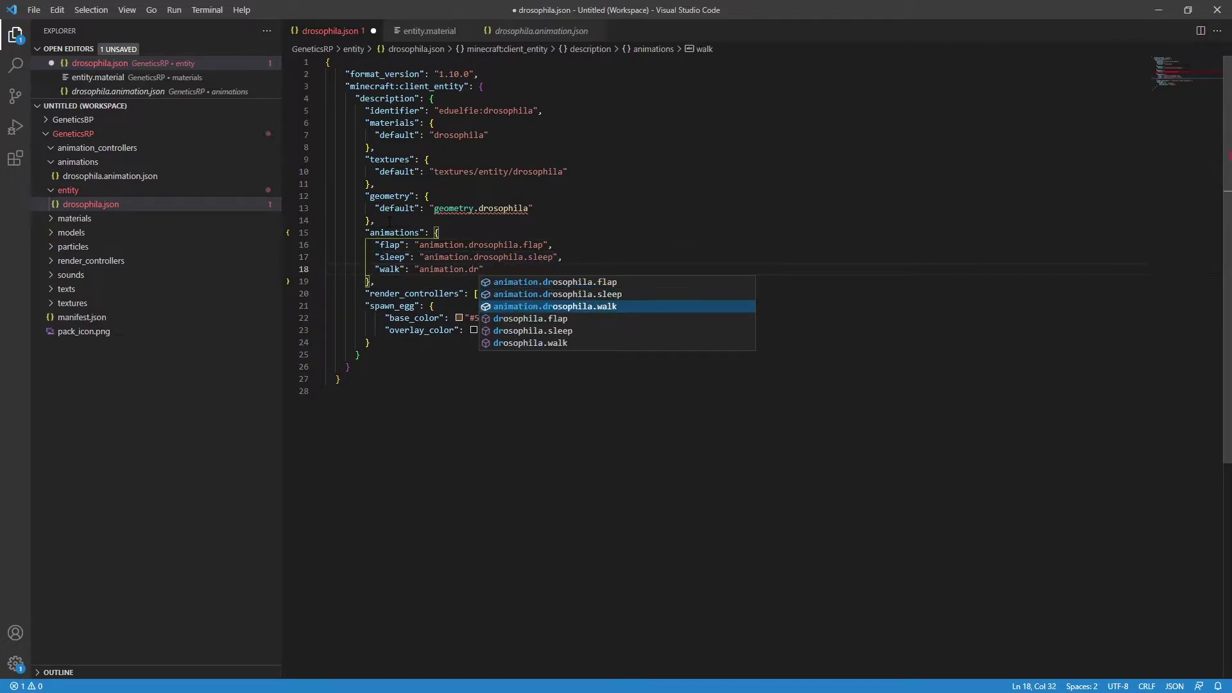
{"action": "key", "text": "ctrl+s"}
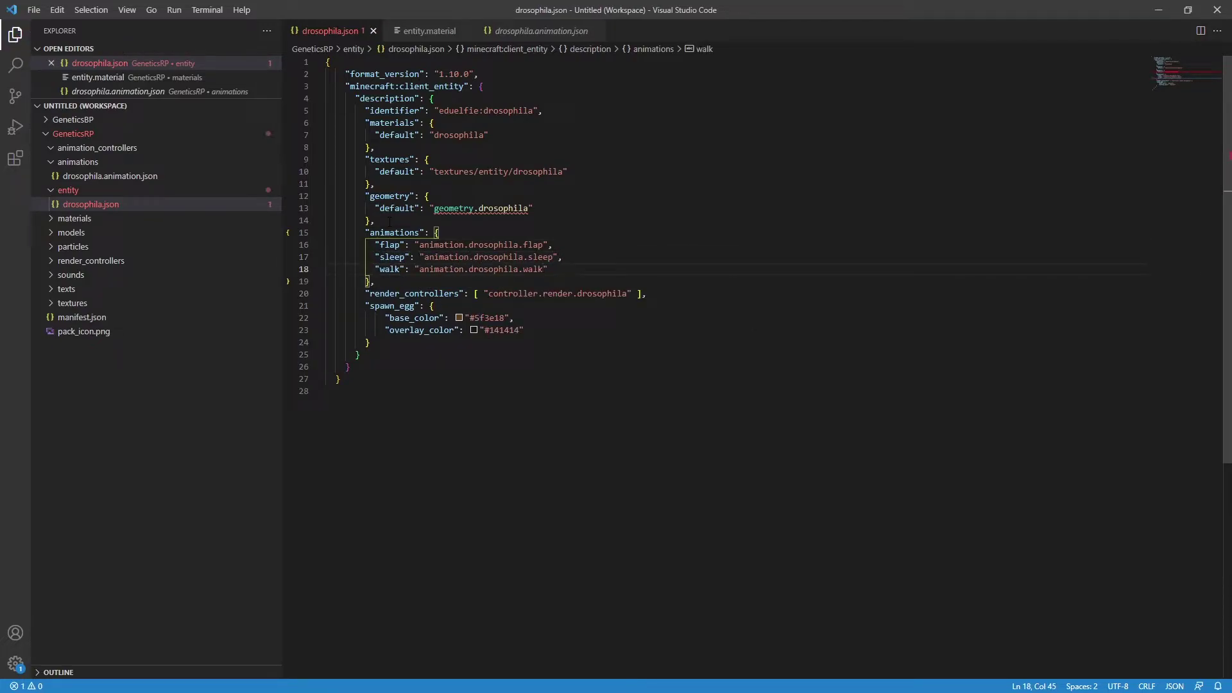
Step: Create a file named drosophila.animation_controllers.json in the animation_controllers folder of GeneticsRP
{"action": "left_click", "coordinate": [213, 148]}
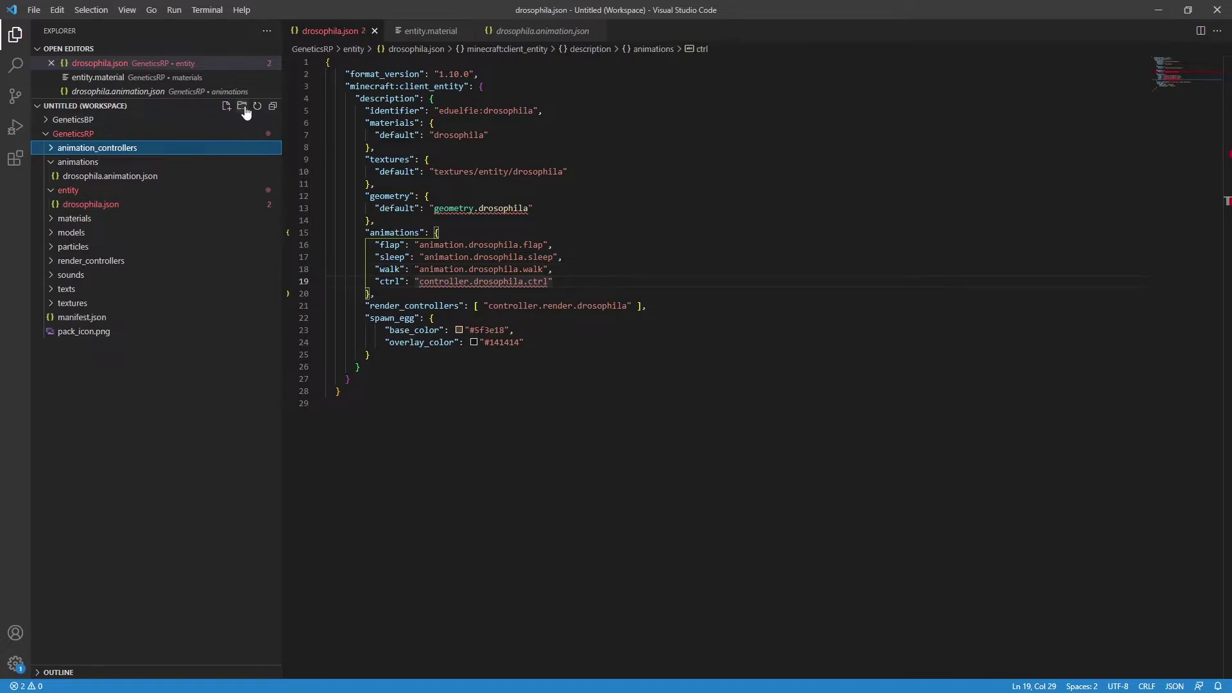
{"action": "left_click", "coordinate": [227, 107]}
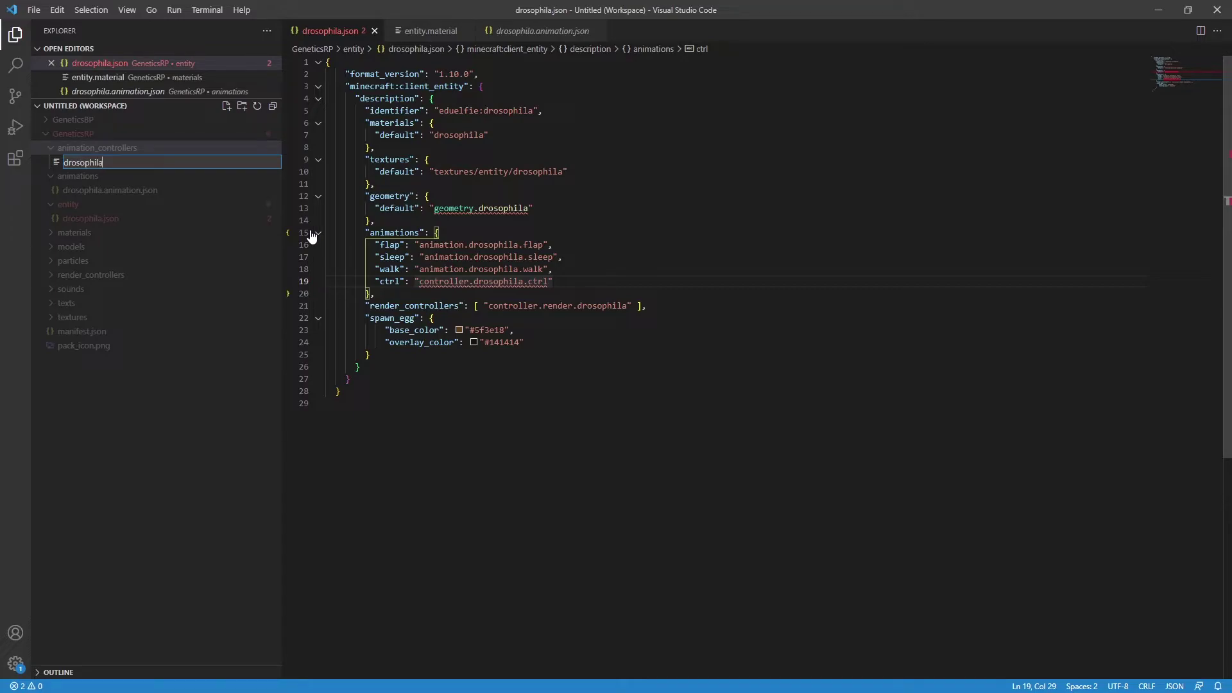
{"action": "type", "text": "drosophila.animation_controllers"}
{"action": "type", "text": "."}
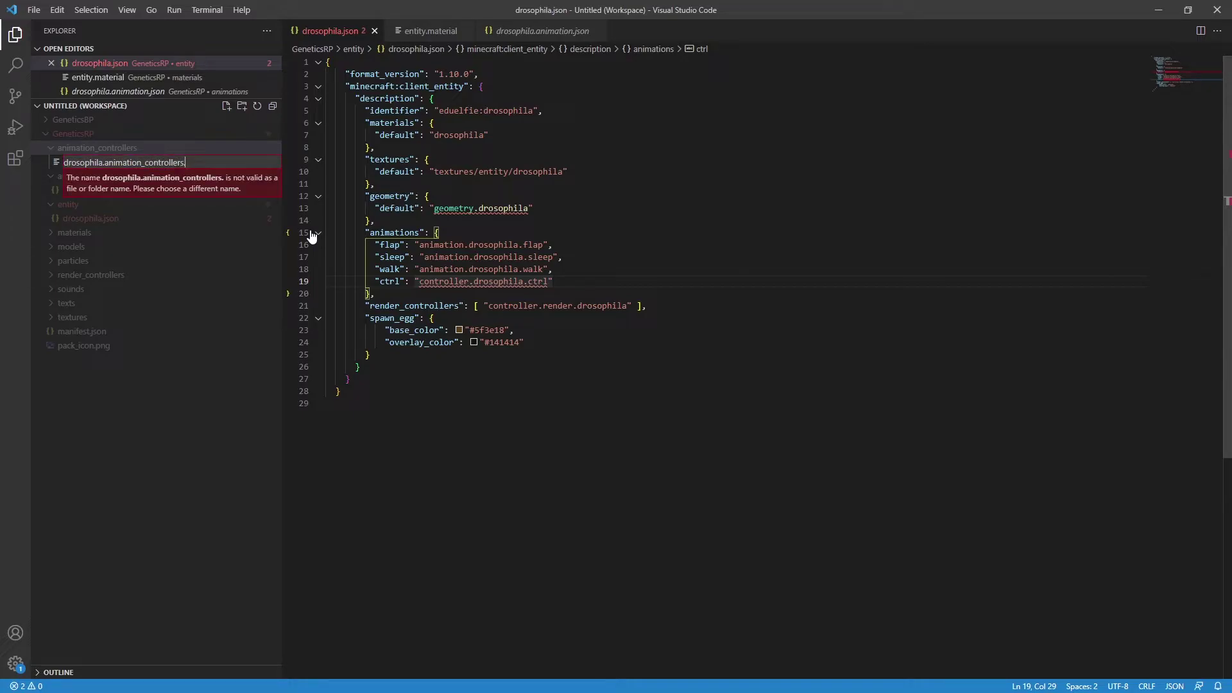
{"action": "type", "text": "json"}
{"action": "key", "text": "Return"}
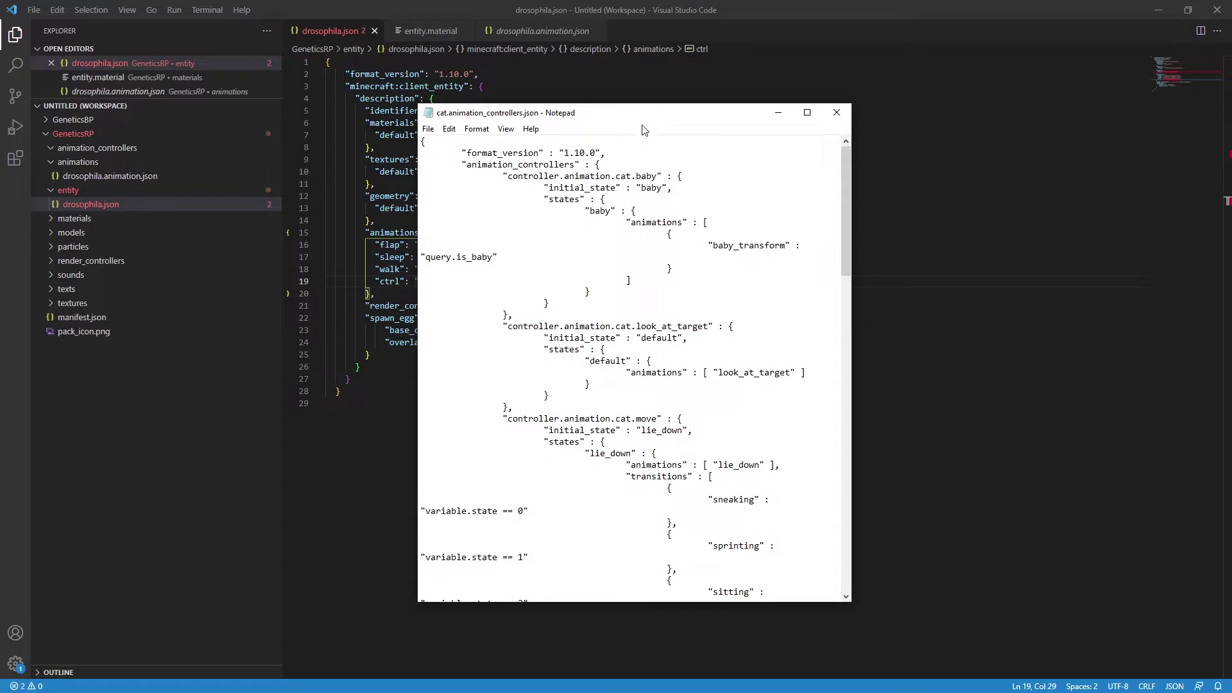
Step: Copy the full contents of cat.animation_controllers.json from Notepad into the empty drosophila.animation_controllers.json
{"action": "left_click", "coordinate": [745, 342]}
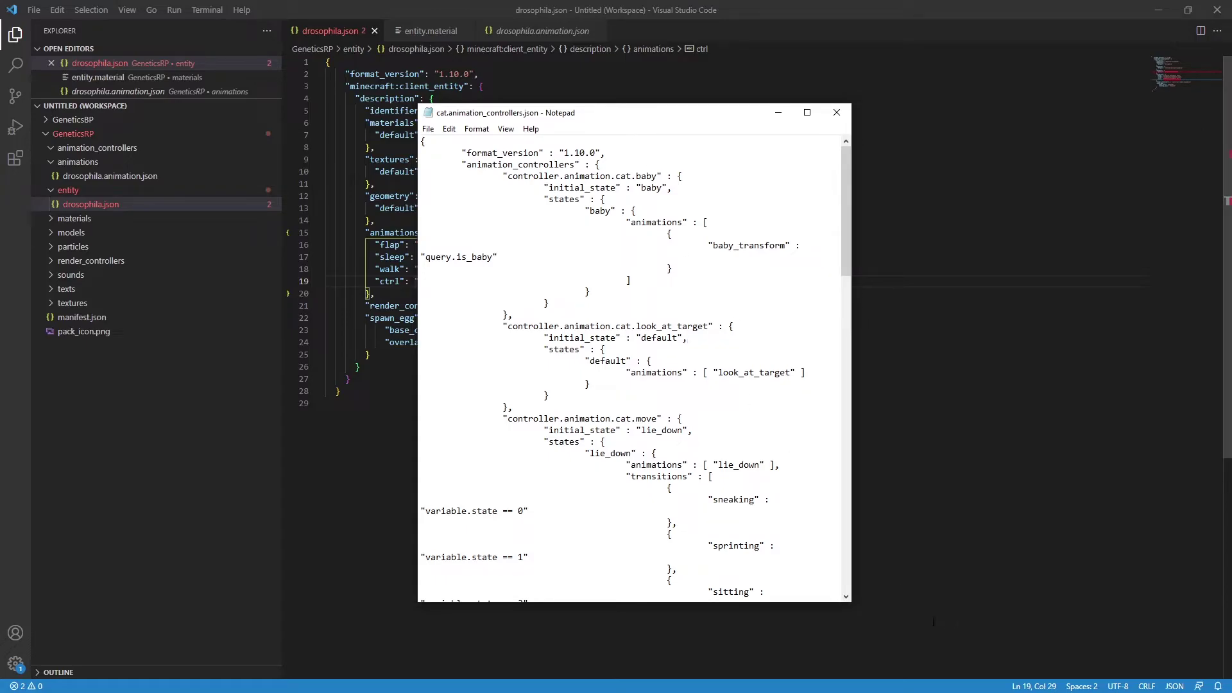
{"action": "left_click", "coordinate": [704, 440]}
{"action": "key", "text": "ctrl+a"}
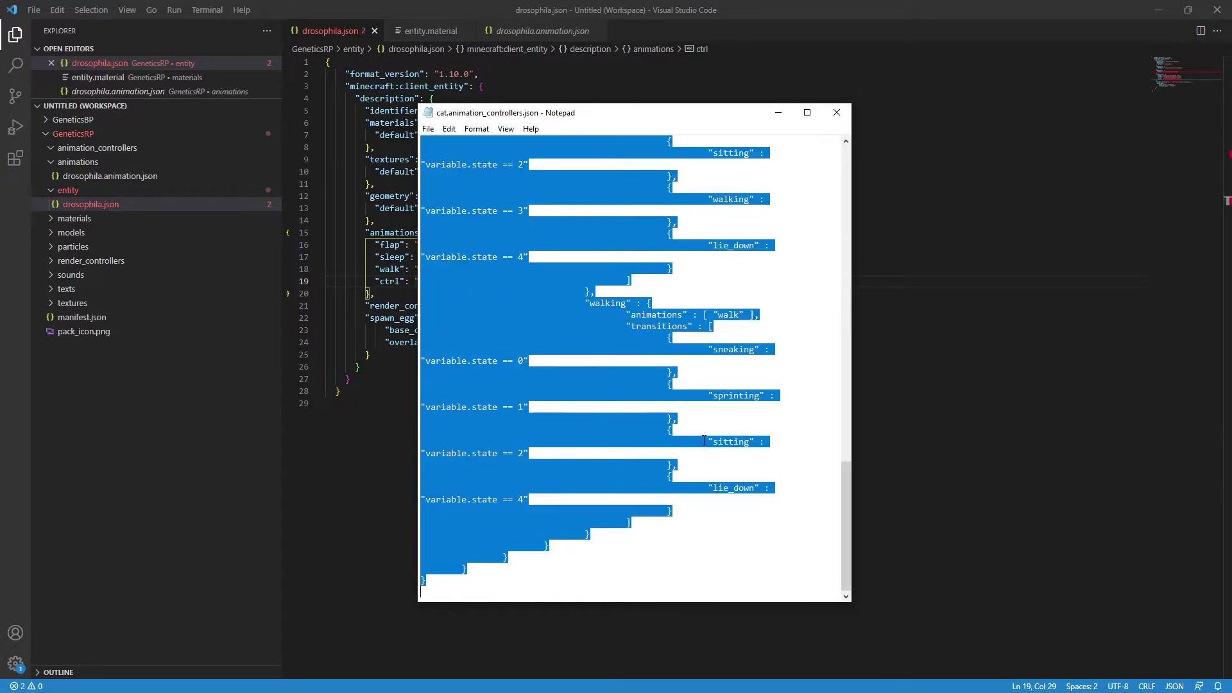
{"action": "key", "text": "alt+Tab"}
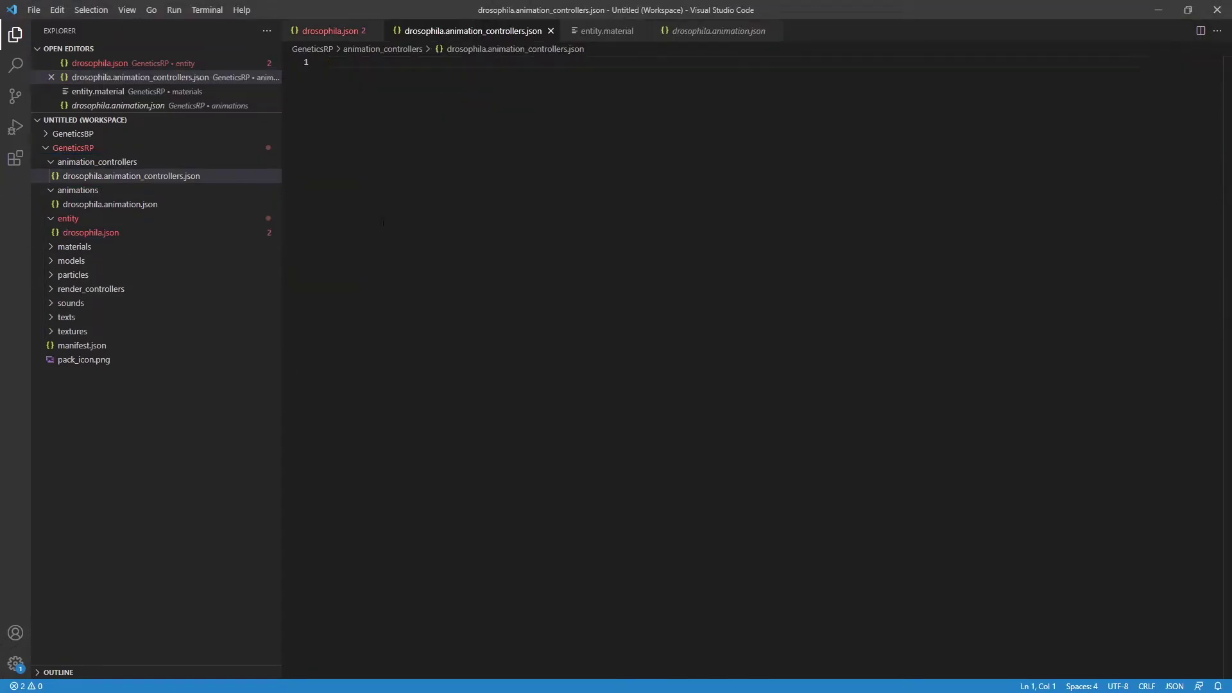
{"action": "key", "text": "ctrl+v"}
{"action": "scroll", "coordinate": [741, 396], "scroll_direction": "up", "scroll_amount": 20}
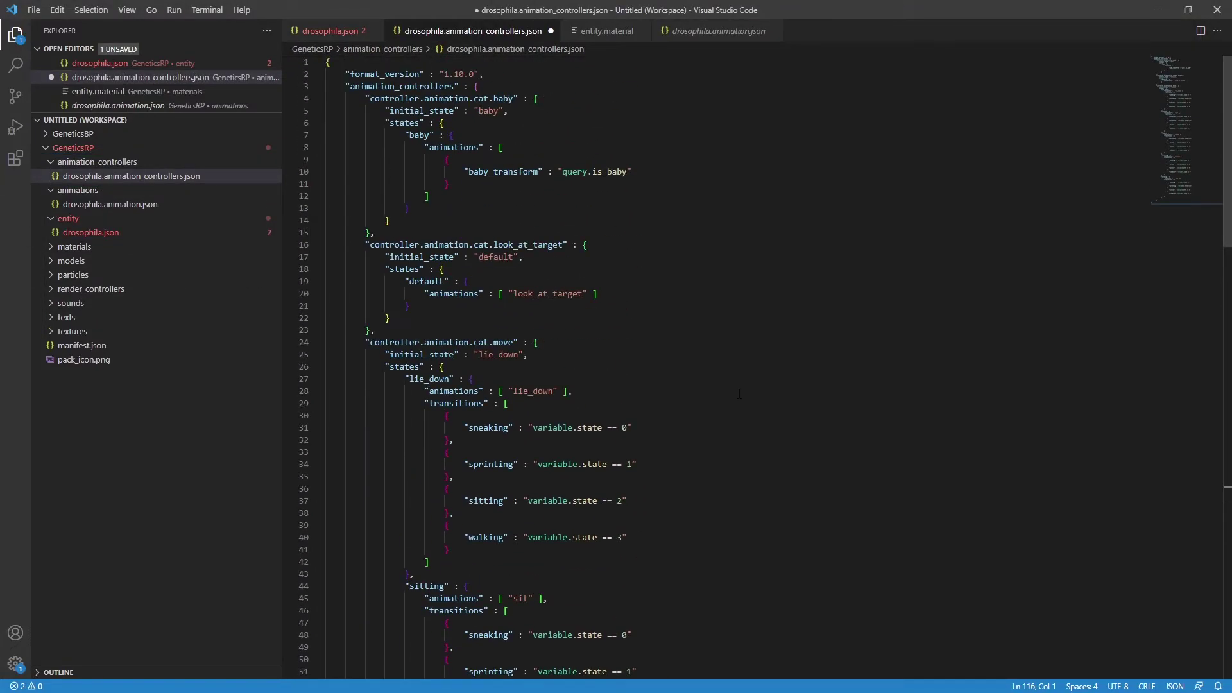
Step: Change the first controller's initial_state to "default" and rename its "baby" state to "default"
{"action": "double_click", "coordinate": [483, 111]}
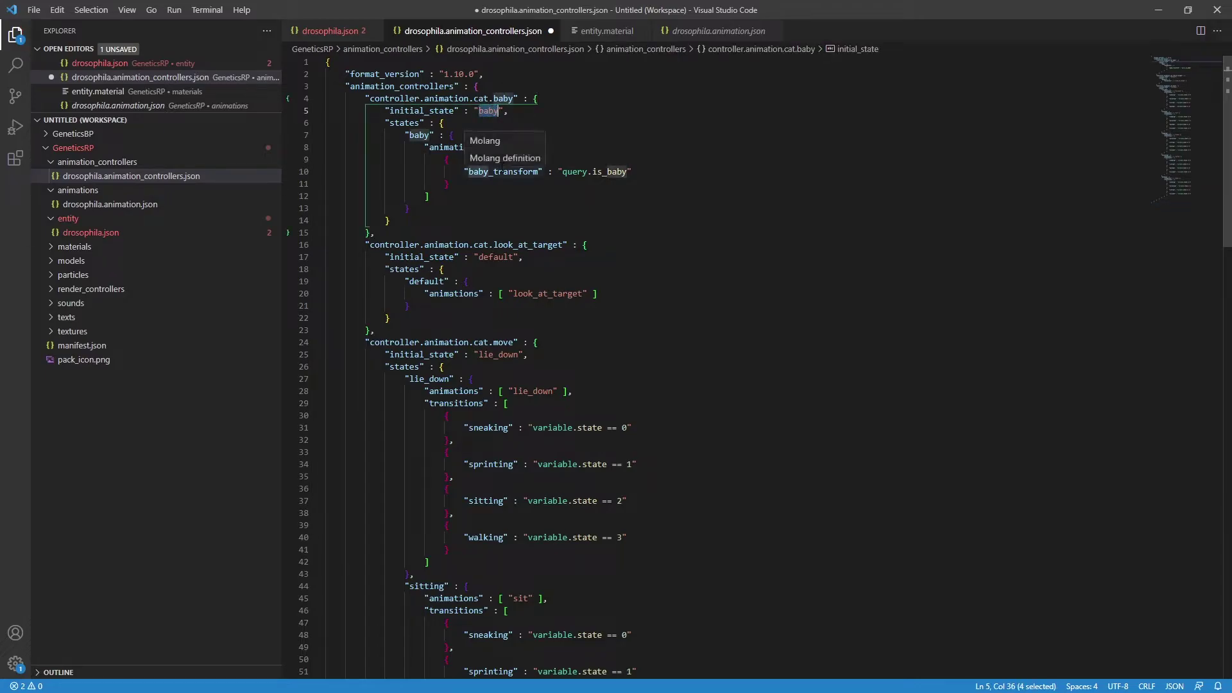
{"action": "type", "text": "default"}
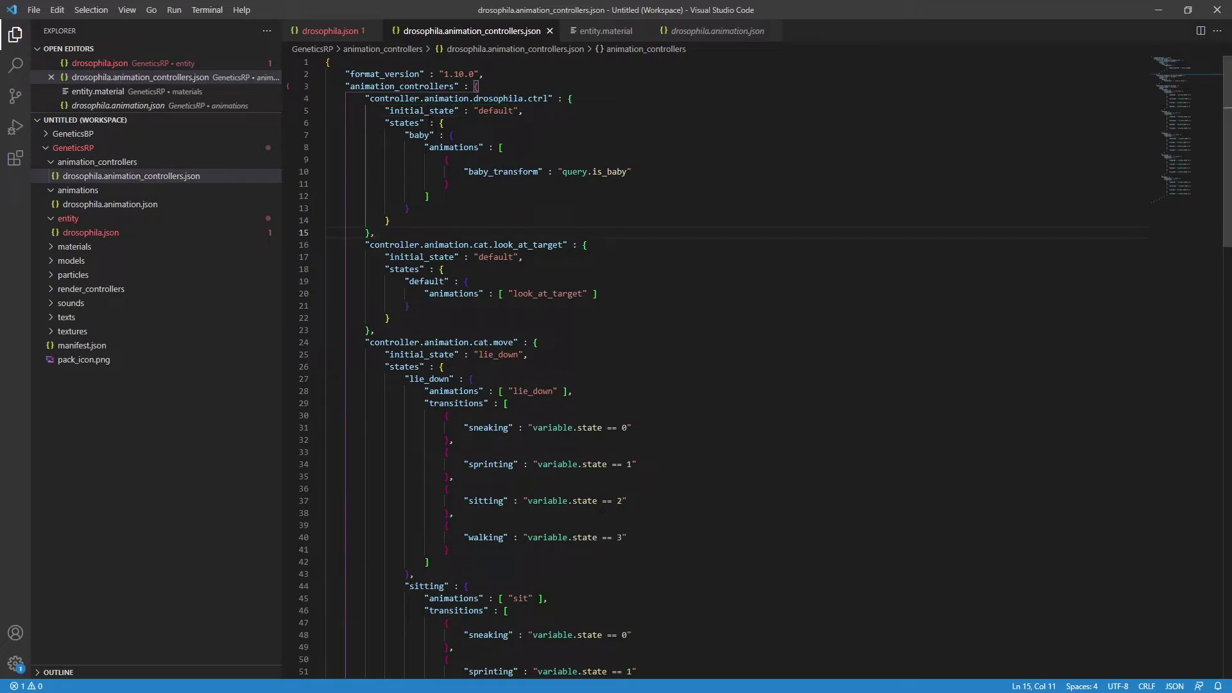
{"action": "double_click", "coordinate": [413, 135]}
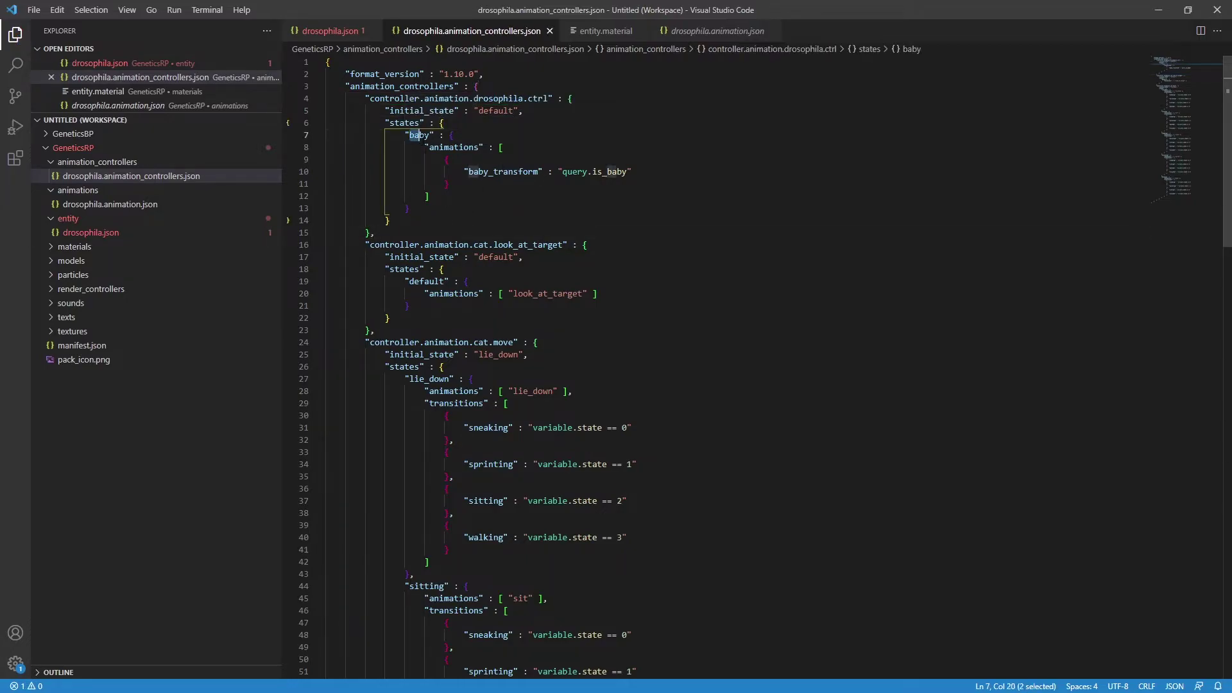
{"action": "type", "text": "default"}
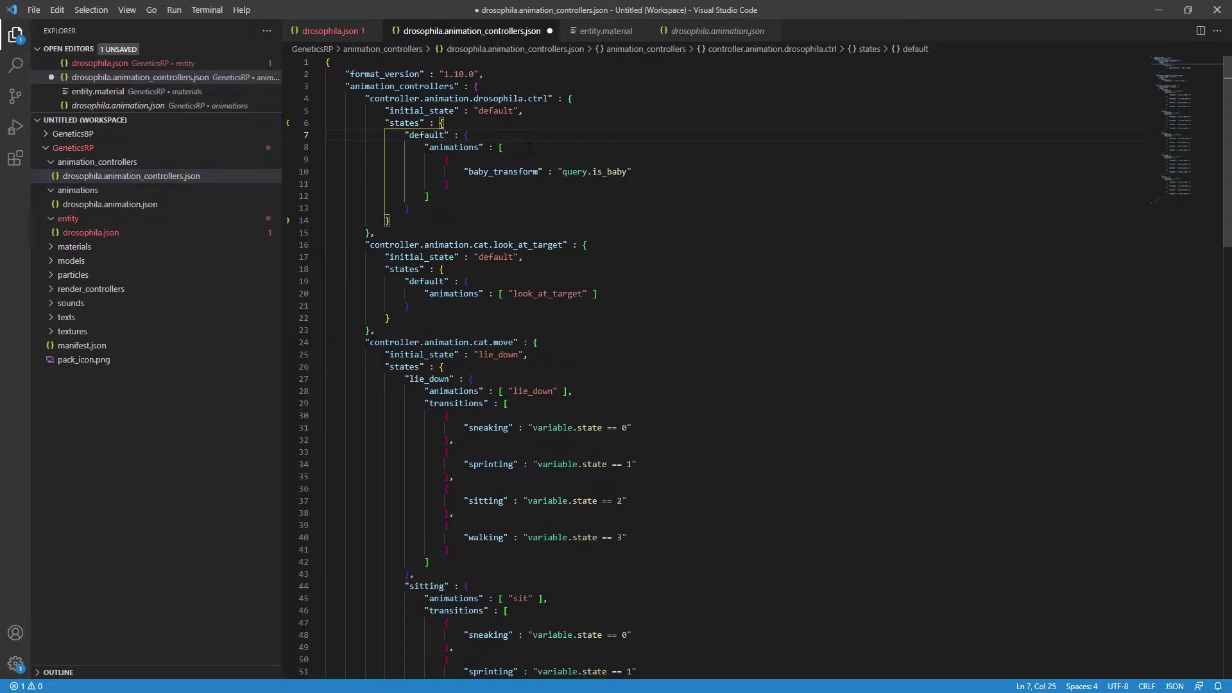
Step: Delete the baby_transform block from the default state's animations list in the first controller
{"action": "left_click_drag", "start_coordinate": [468, 172], "coordinate": [523, 171]}
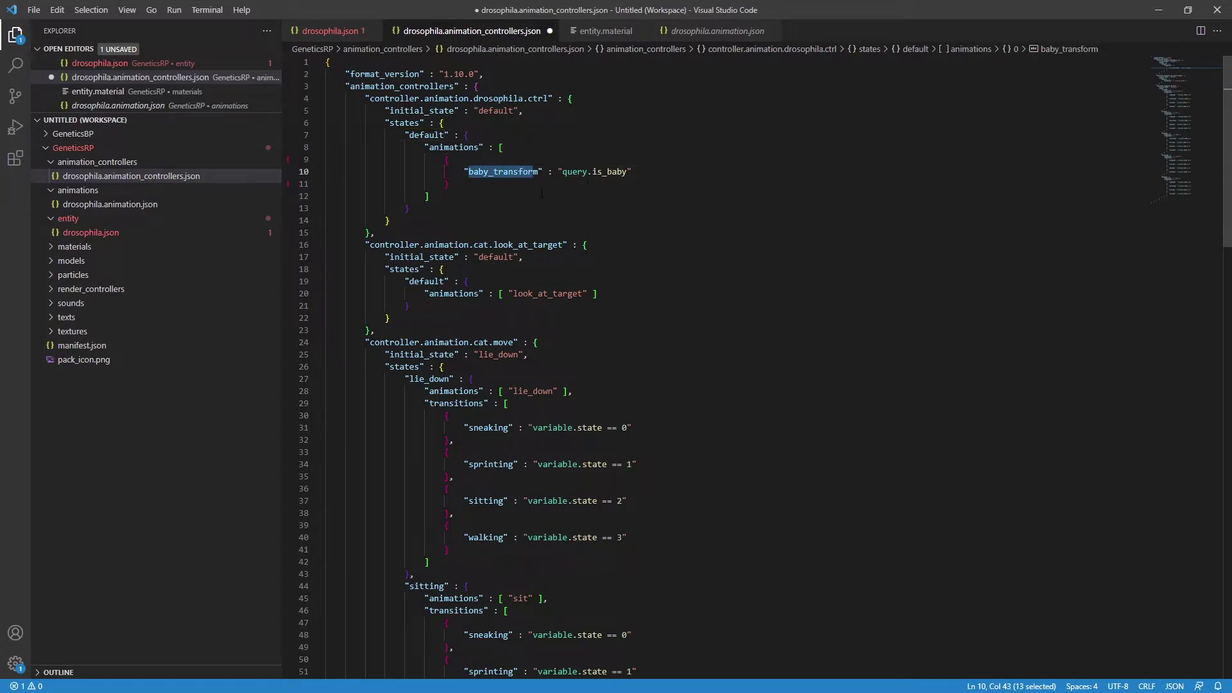
{"action": "left_click", "coordinate": [495, 191]}
{"action": "left_click_drag", "start_coordinate": [480, 186], "coordinate": [302, 158]}
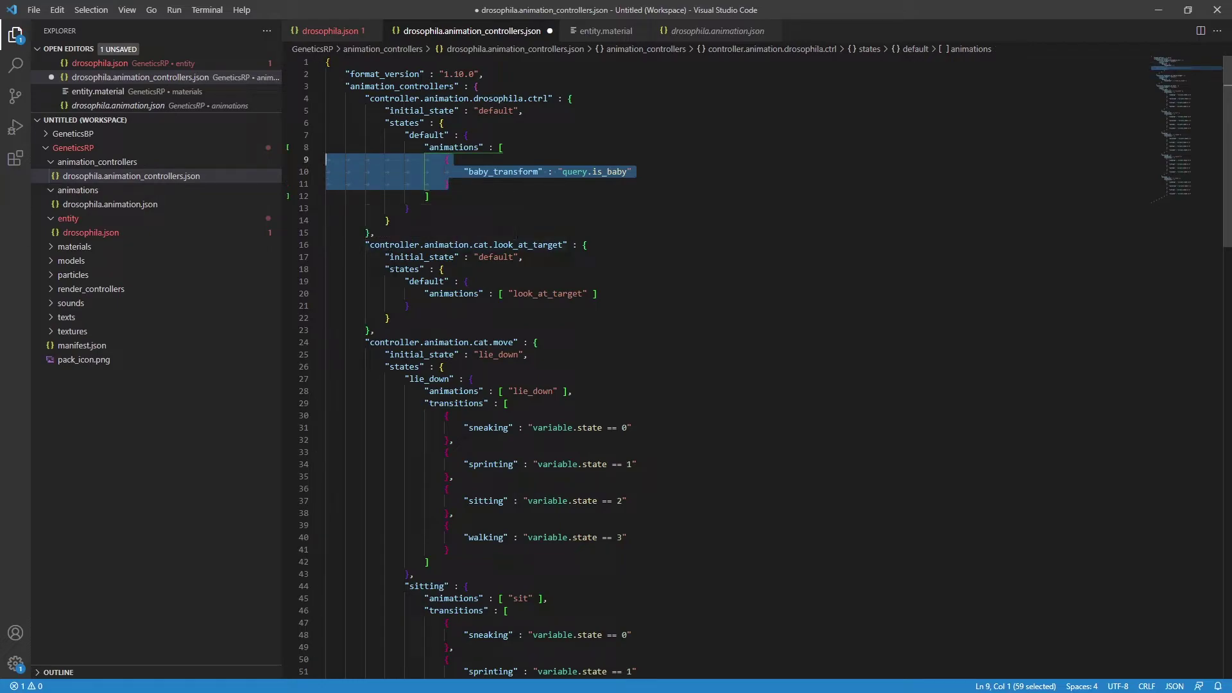
{"action": "key", "text": "BackSpace"}
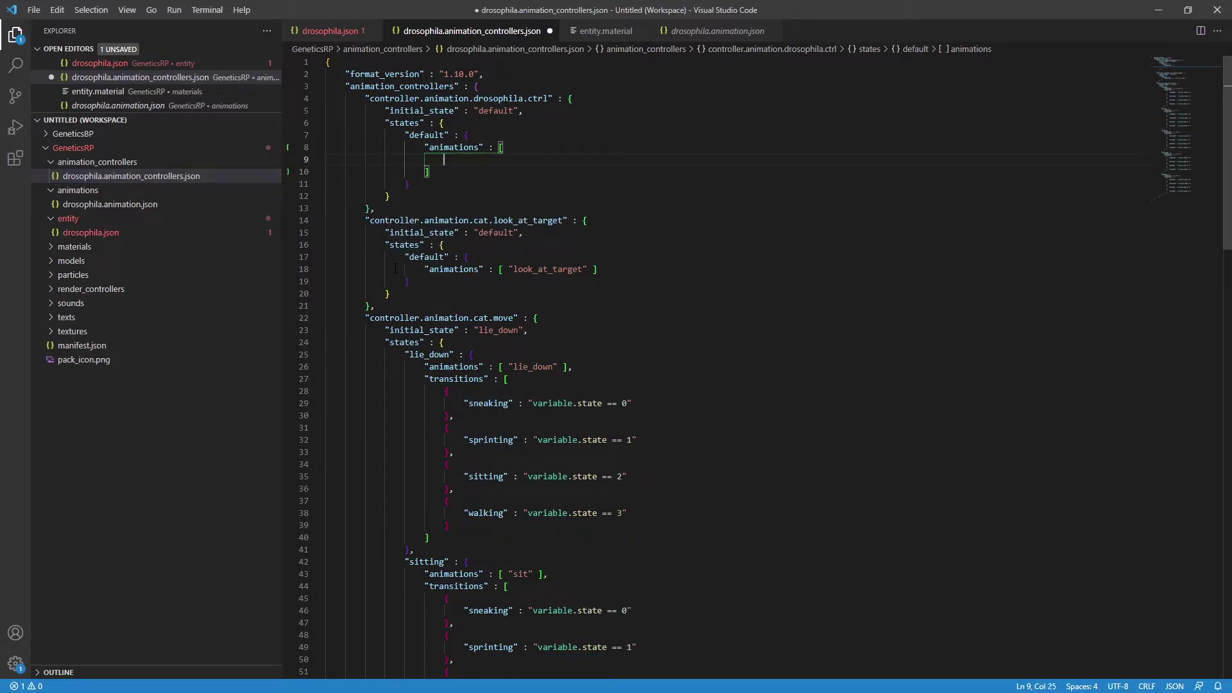
Step: Add "flap" to the default state's animations list and insert a transitions block after that list
{"action": "type", "text": "\"falp"}
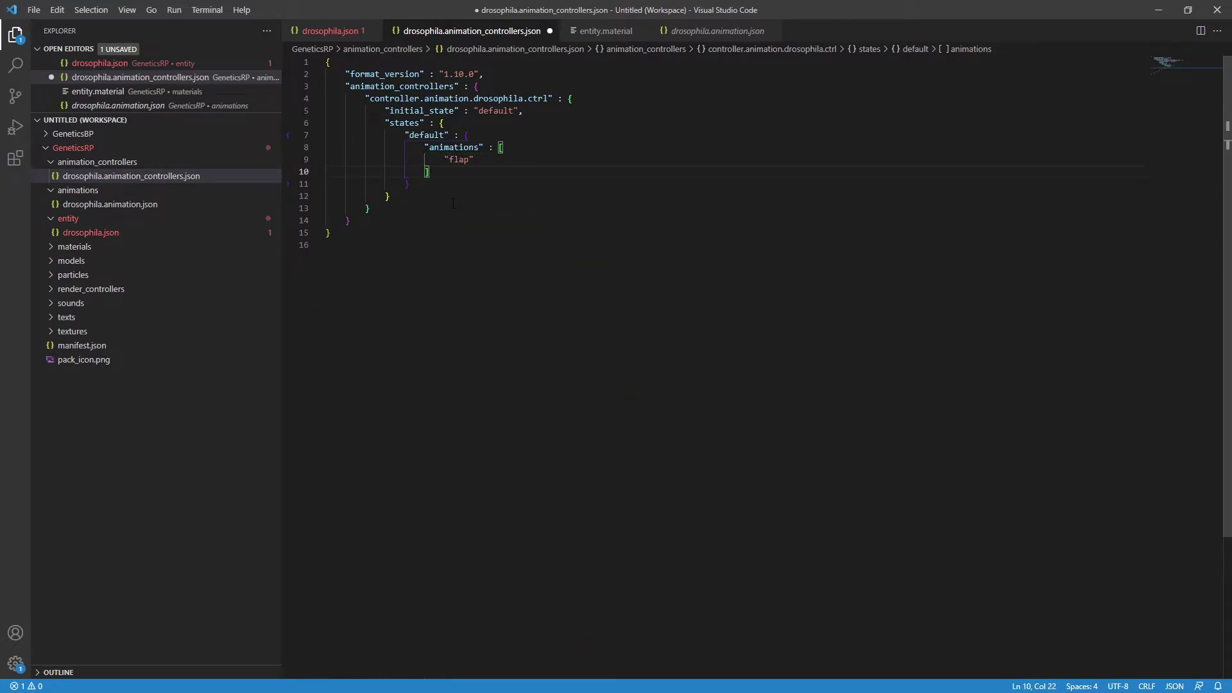
{"action": "type", "text": ","}
{"action": "key", "text": "Return"}
{"action": "type", "text": "\""}
{"action": "type", "text": "tr"}
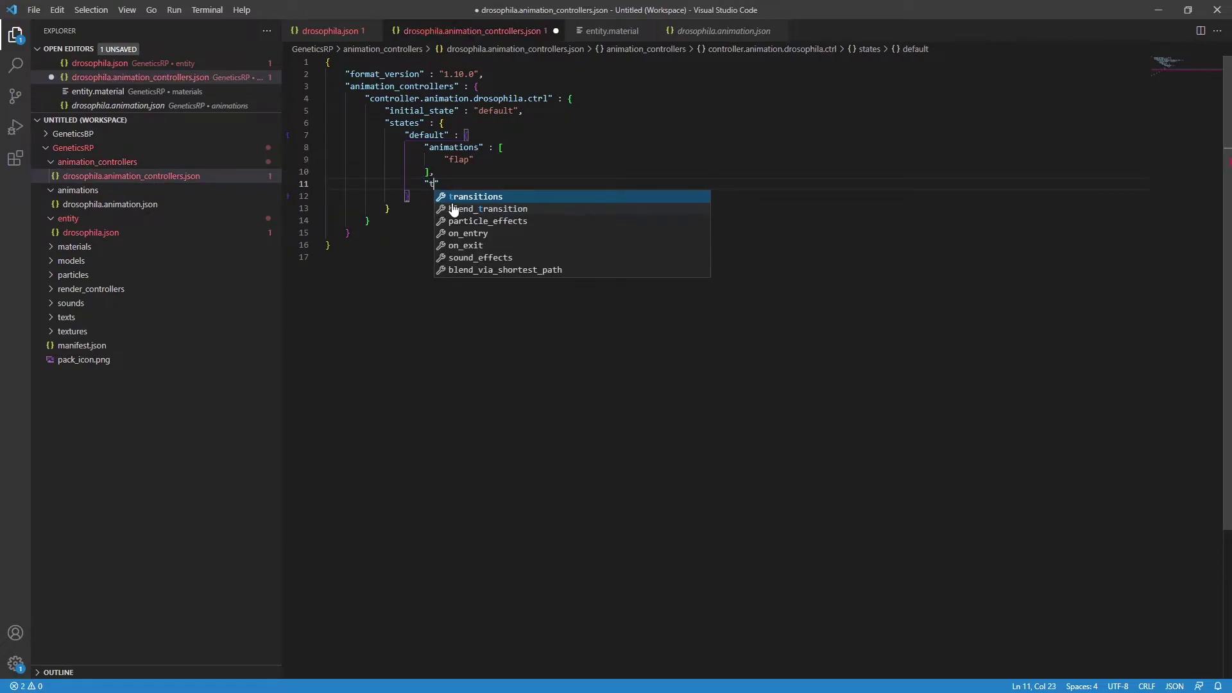
{"action": "key", "text": "Return"}
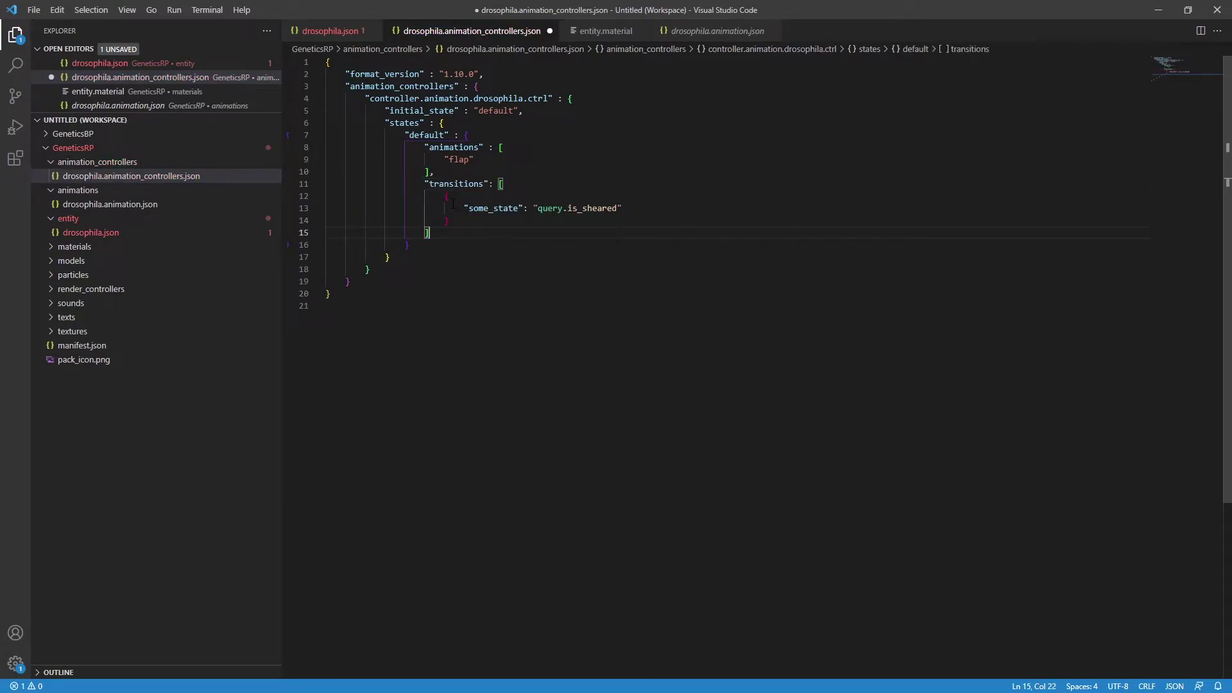
Step: Make the default state's transition lead to "walking" with the condition "query.modified_move_speed"
{"action": "left_click_drag", "start_coordinate": [468, 208], "coordinate": [518, 208]}
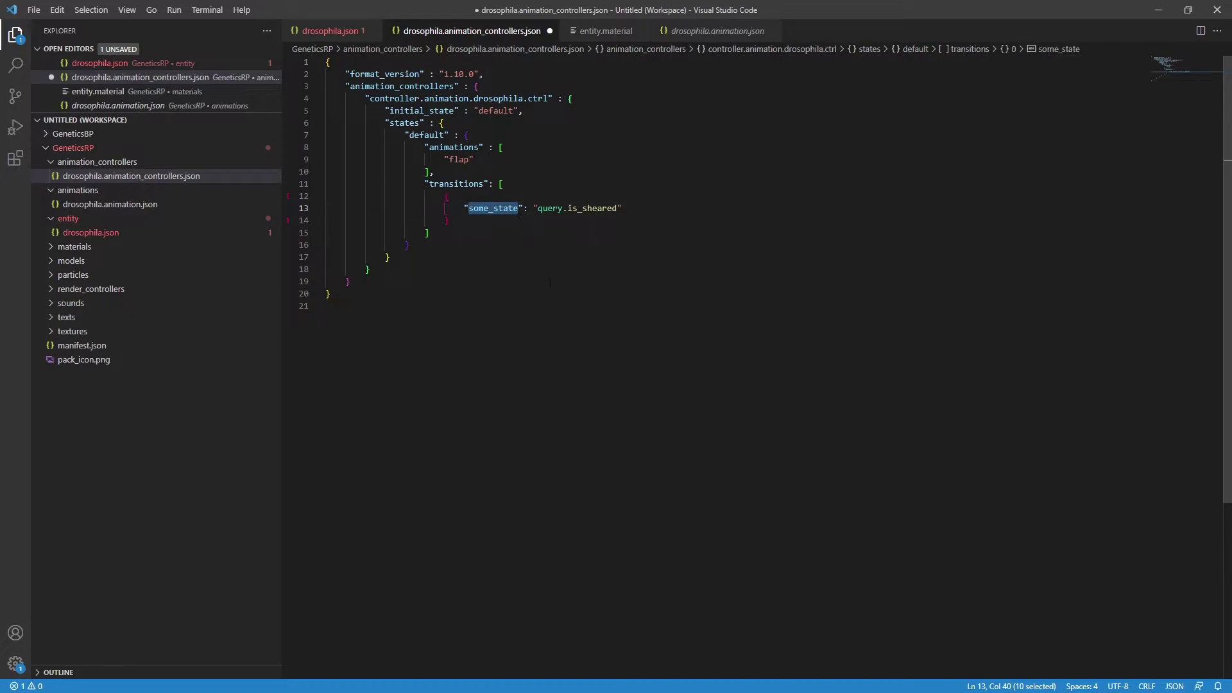
{"action": "type", "text": "walking"}
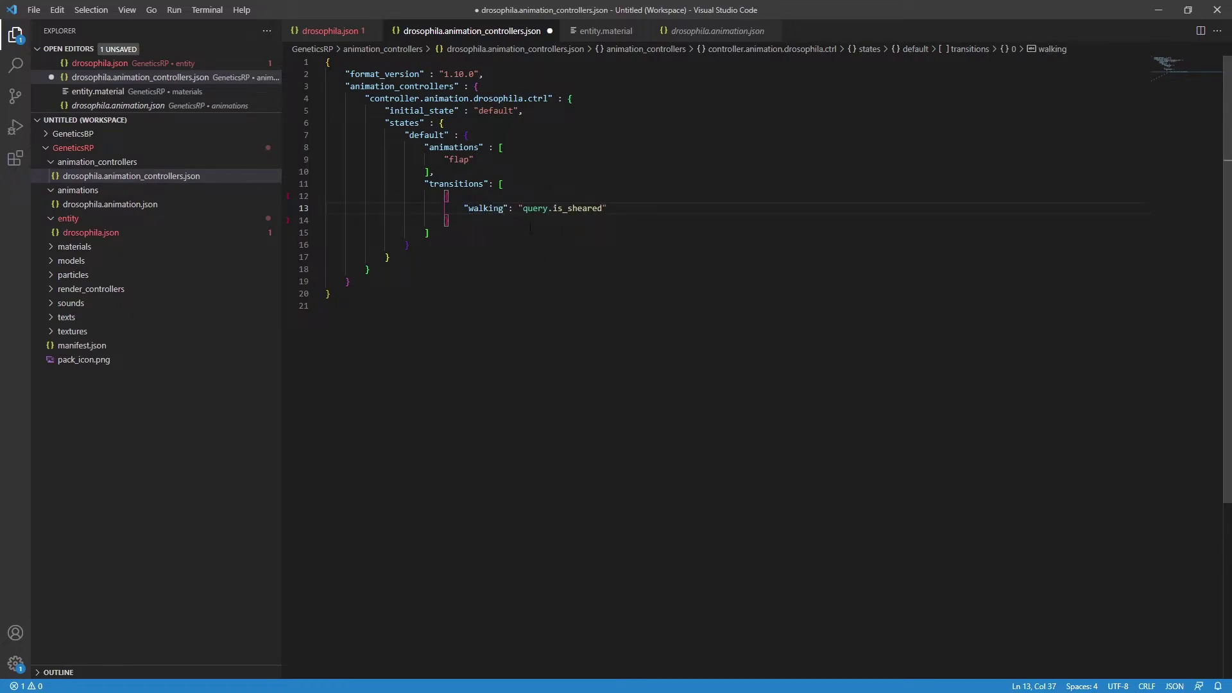
{"action": "left_click", "coordinate": [558, 208]}
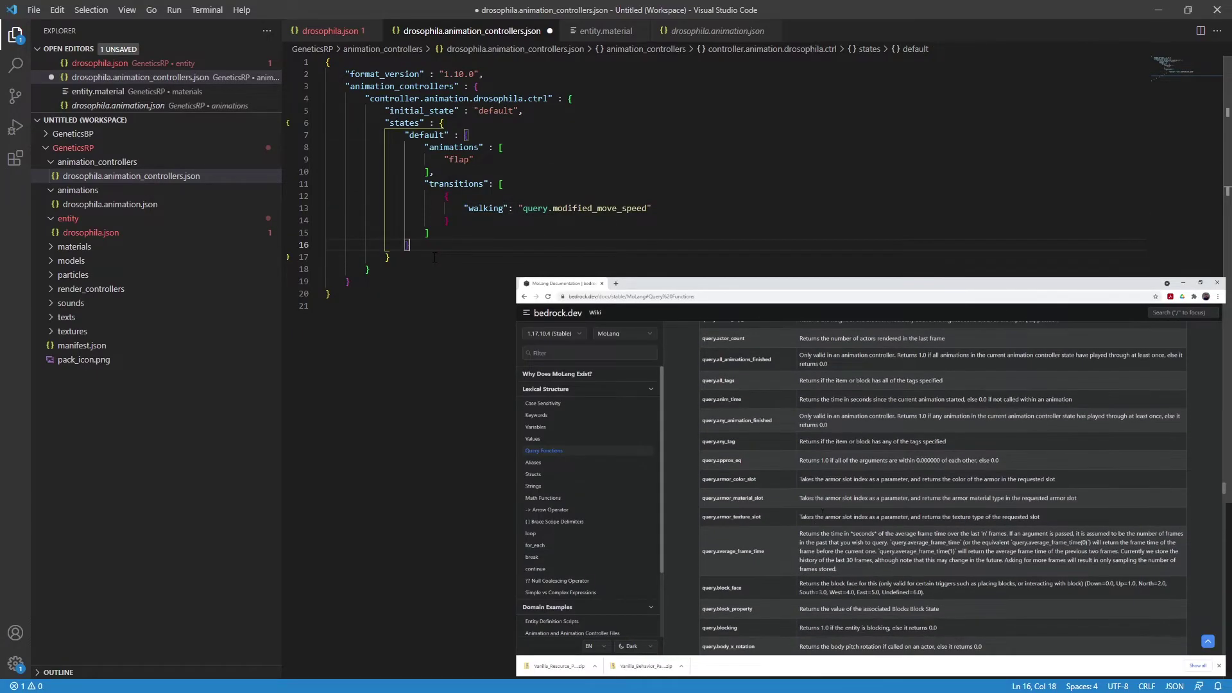
Step: Add an empty "walking" state after the default state in the drosophila controller
{"action": "type", "text": ","}
{"action": "key", "text": "Return"}
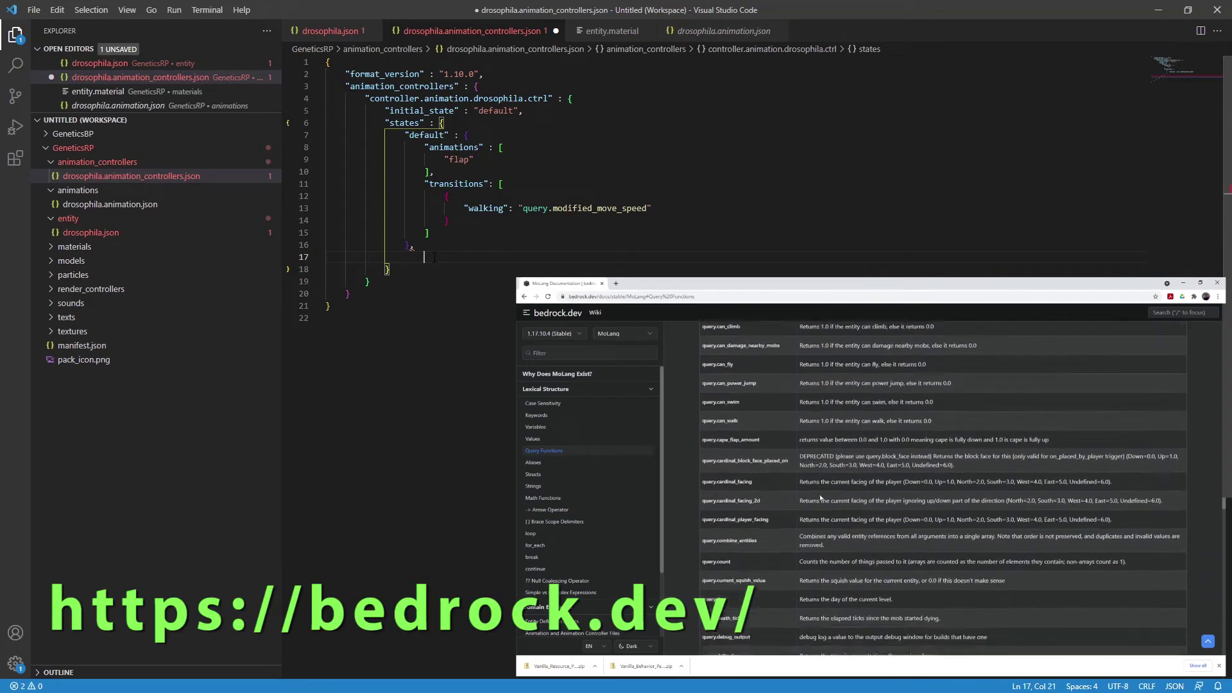
{"action": "key", "text": "Tab"}
{"action": "key", "text": "BackSpace"}
{"action": "key", "text": "BackSpace"}
{"action": "key", "text": "BackSpace"}
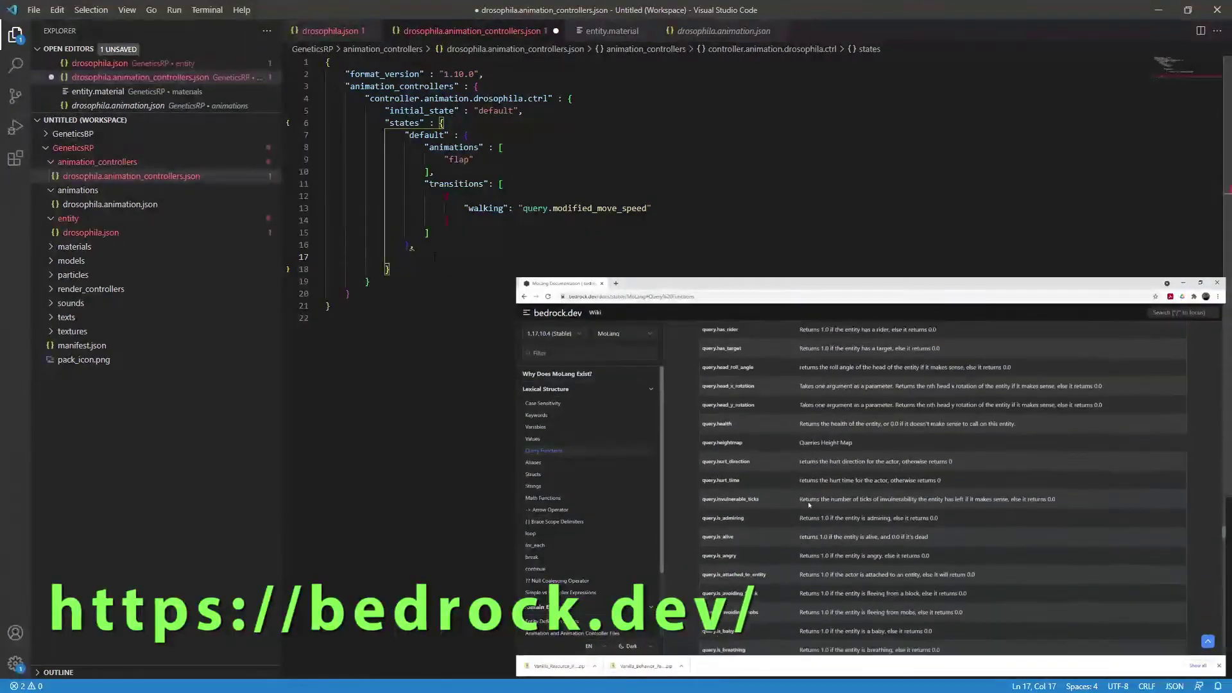
{"action": "key", "text": "BackSpace"}
{"action": "type", "text": "\"walking"}
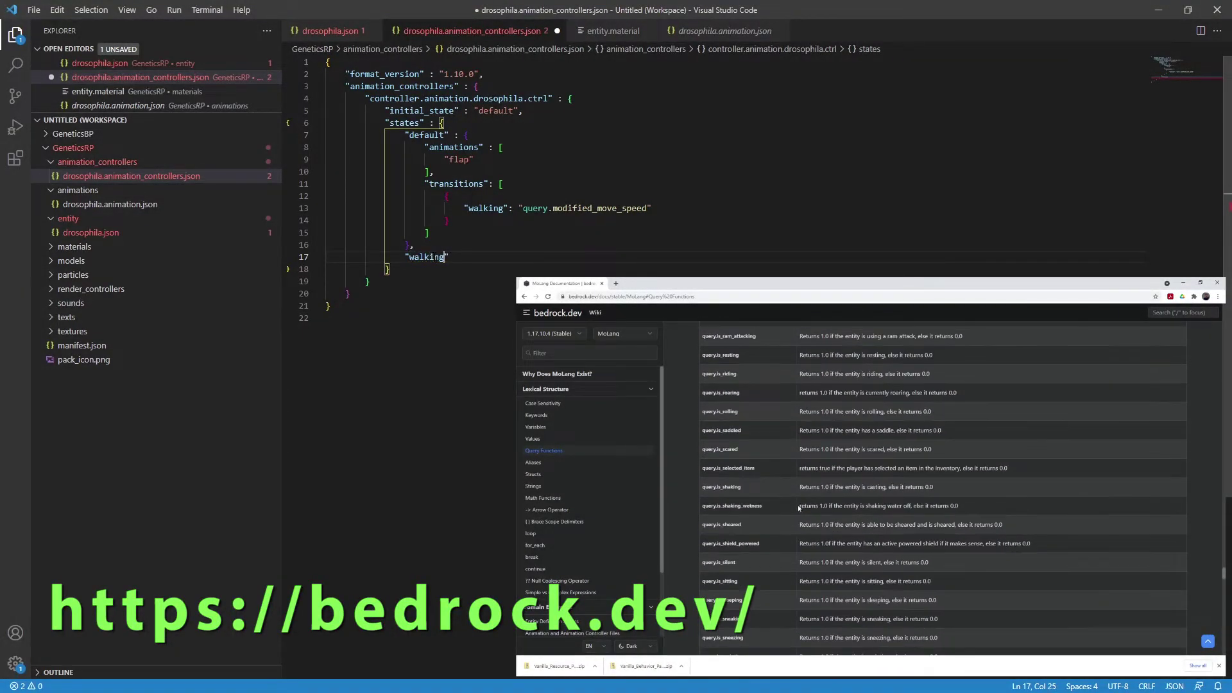
{"action": "type", "text": "\""}
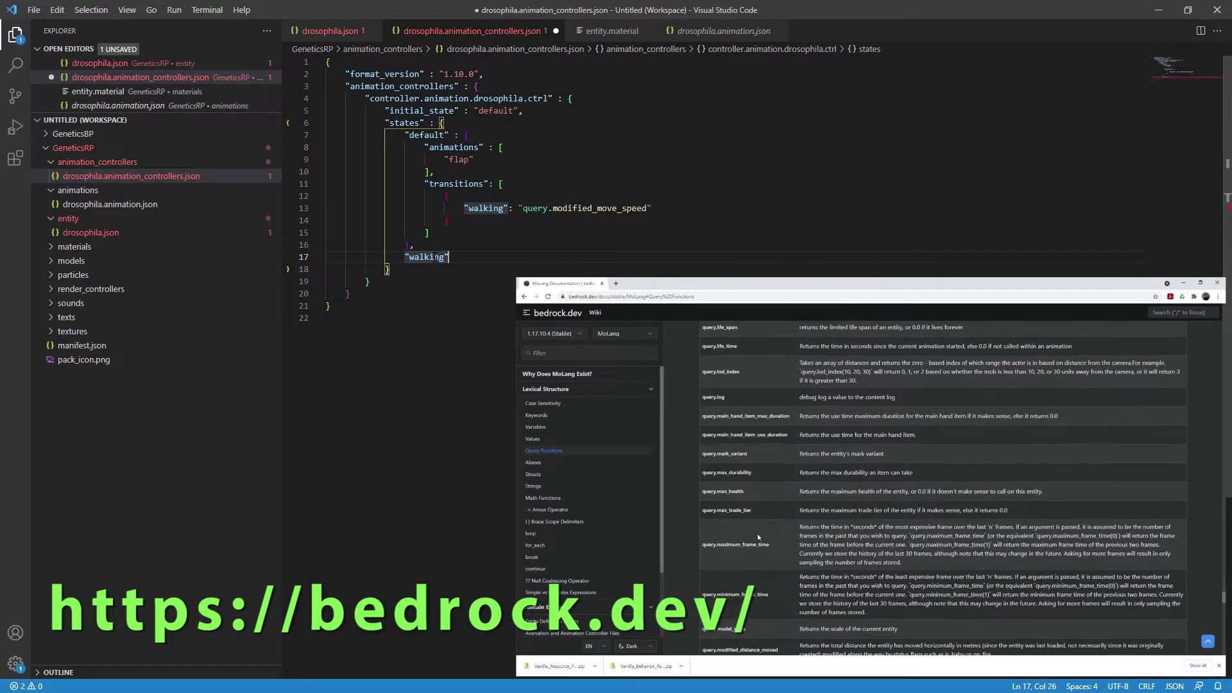
{"action": "type", "text": ": ["}
{"action": "key", "text": "Return"}
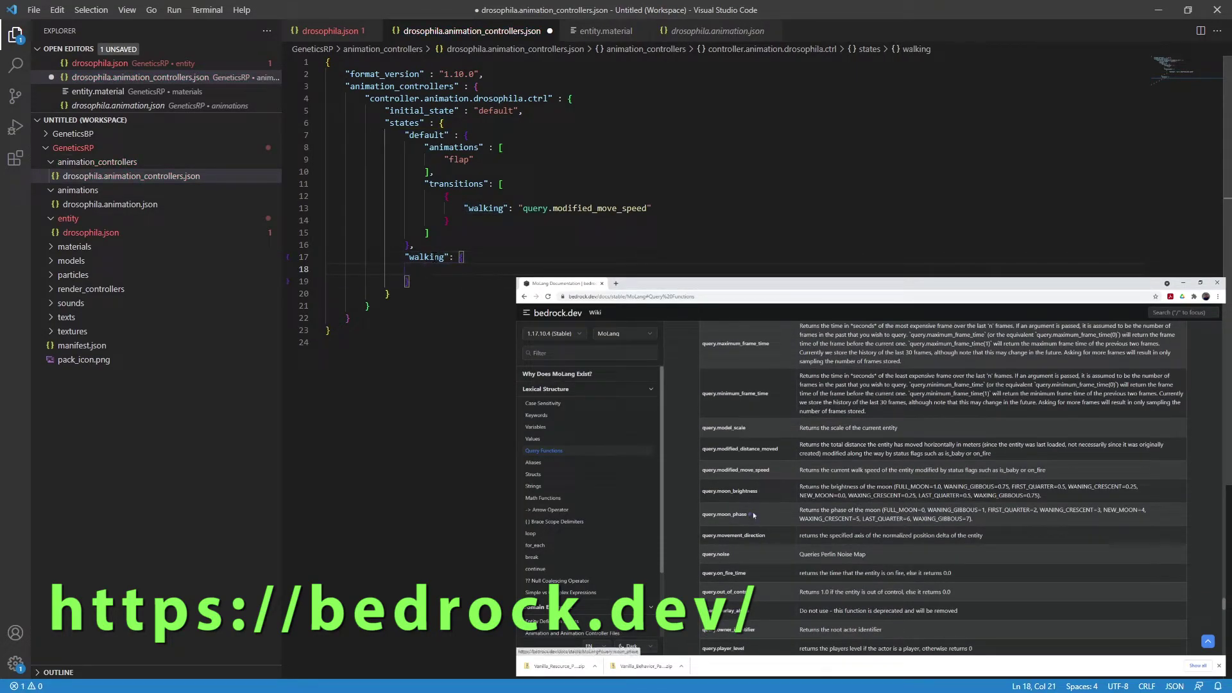
Step: Give the walking state an animations list containing "flap" and "walk"
{"action": "type", "text": "\"animations\": []"}
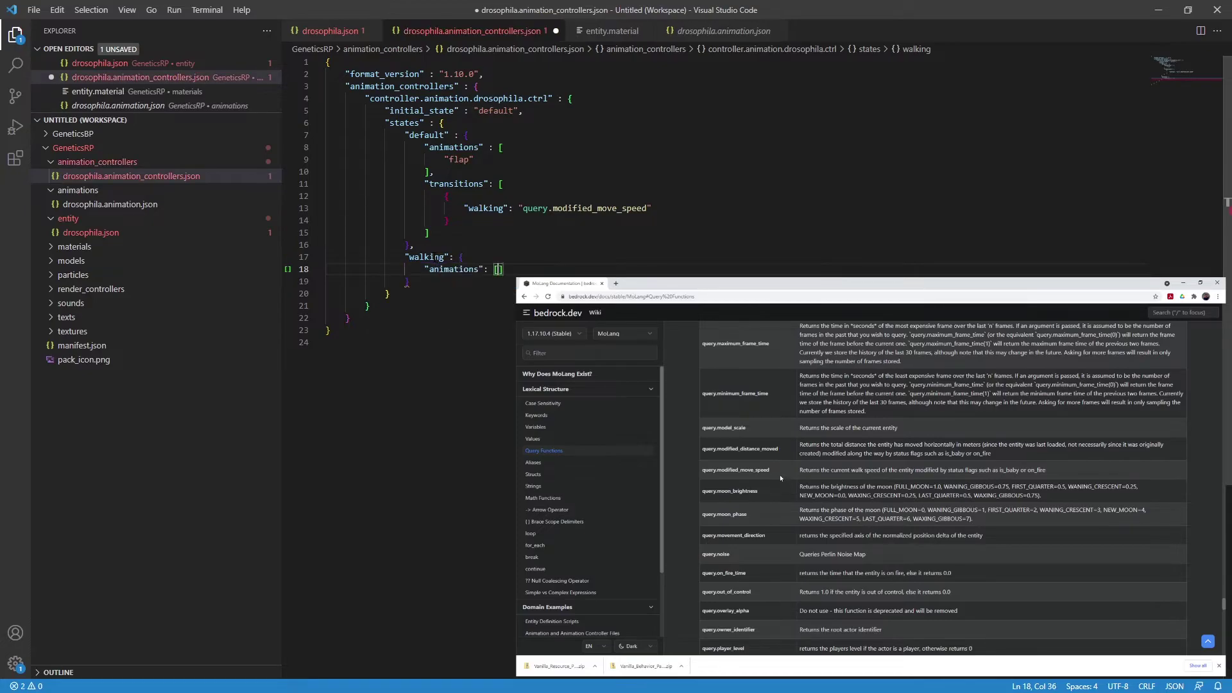
{"action": "key", "text": "Return"}
{"action": "type", "text": "\"flap\""}
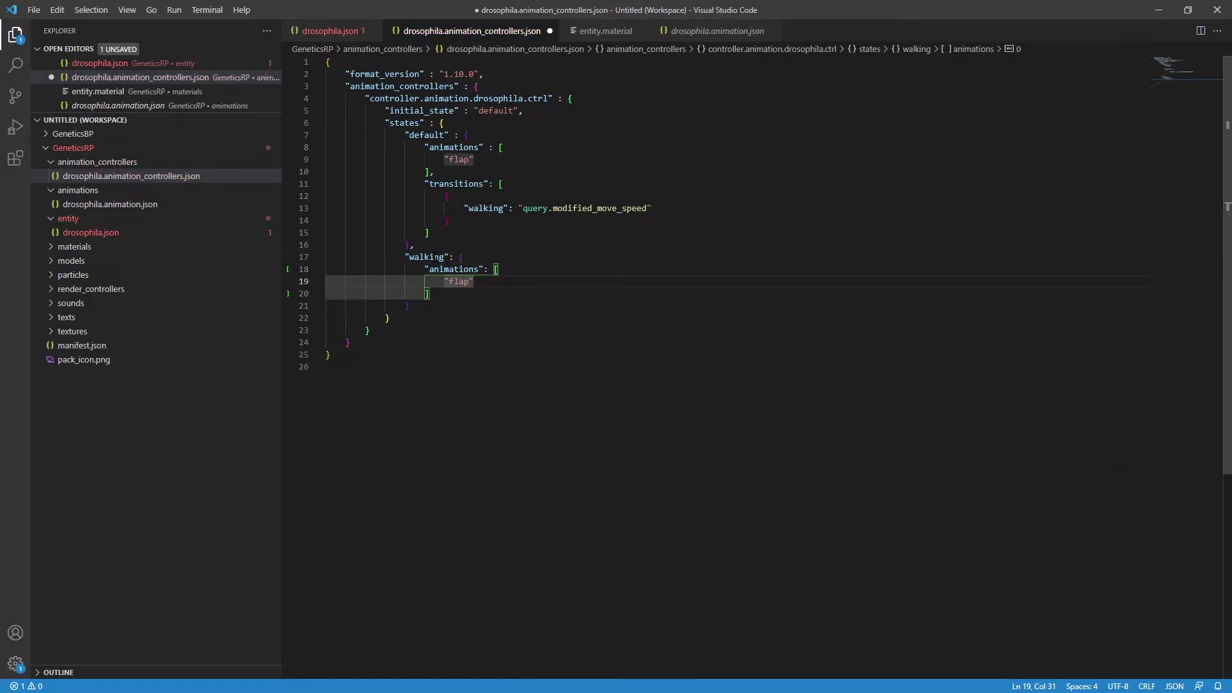
{"action": "type", "text": ","}
{"action": "key", "text": "Return"}
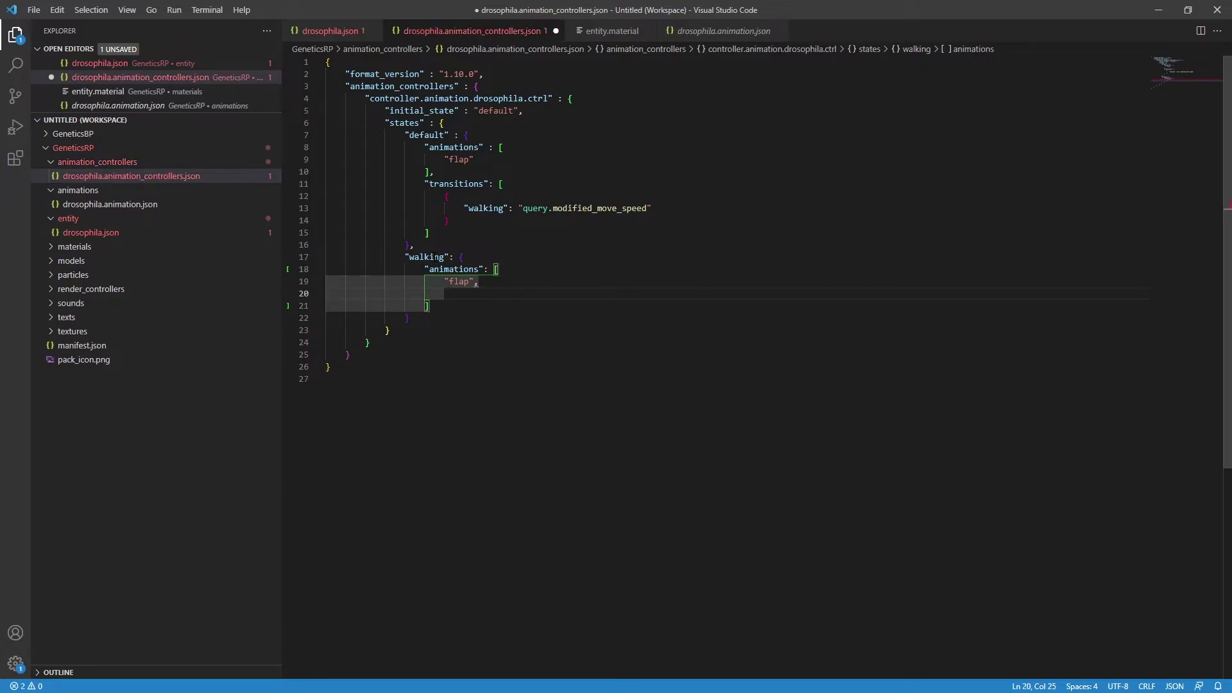
{"action": "type", "text": "\""}
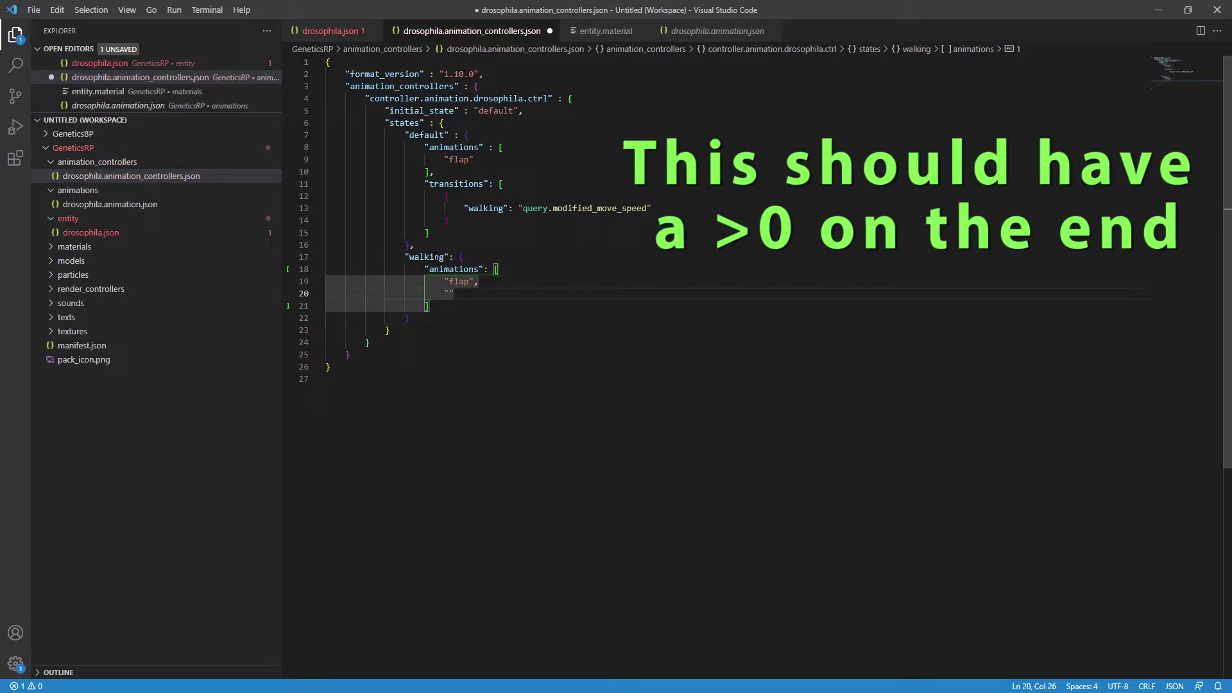
{"action": "type", "text": "walk"}
{"action": "left_click", "coordinate": [480, 298]}
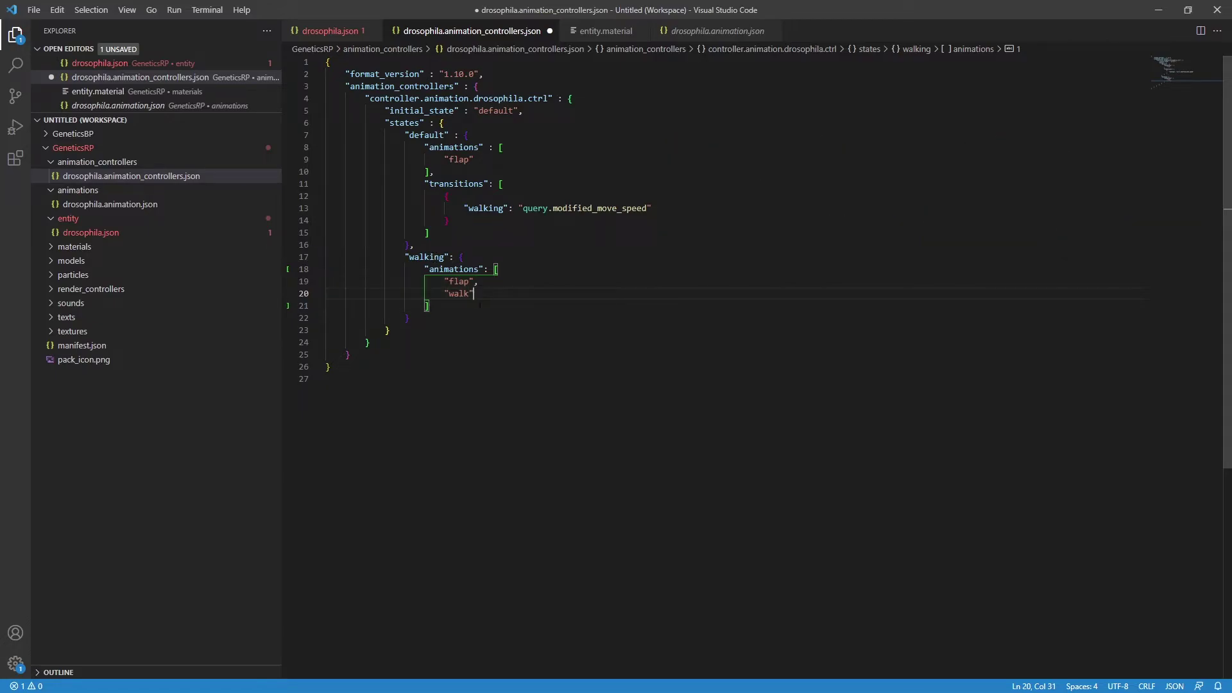
Step: Insert a transitions block after the walking state's animations list
{"action": "left_click", "coordinate": [439, 319]}
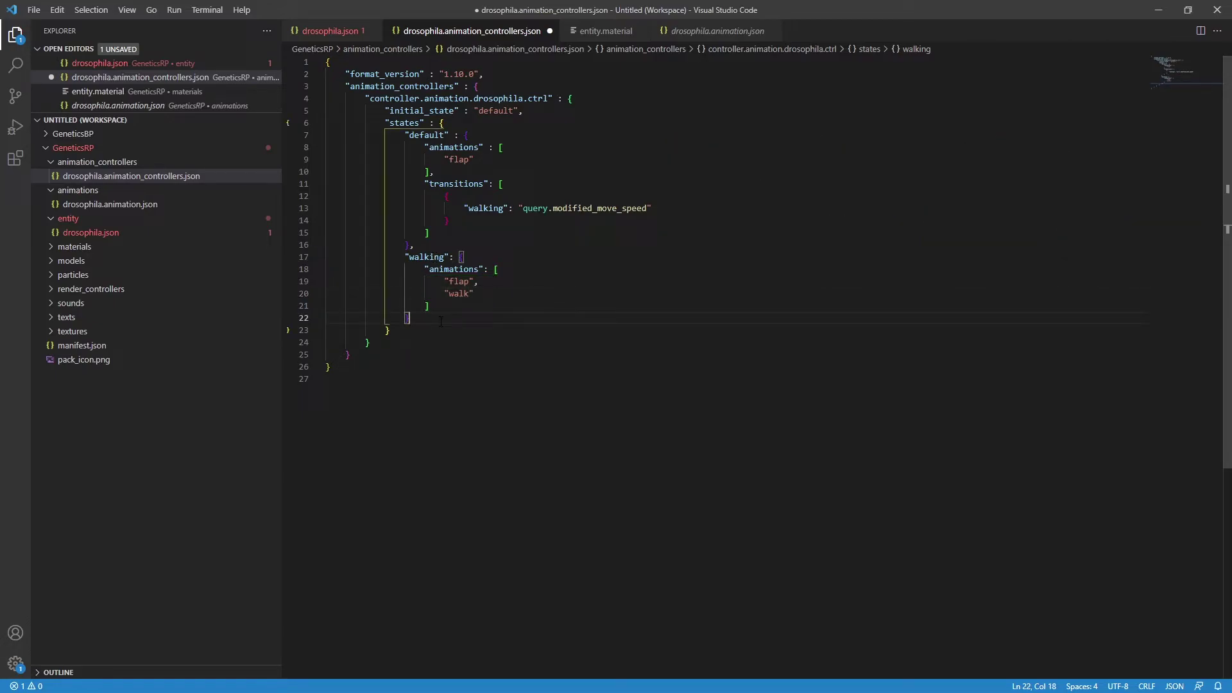
{"action": "left_click", "coordinate": [444, 307]}
{"action": "type", "text": ","}
{"action": "key", "text": "Return"}
{"action": "type", "text": "tr\""}
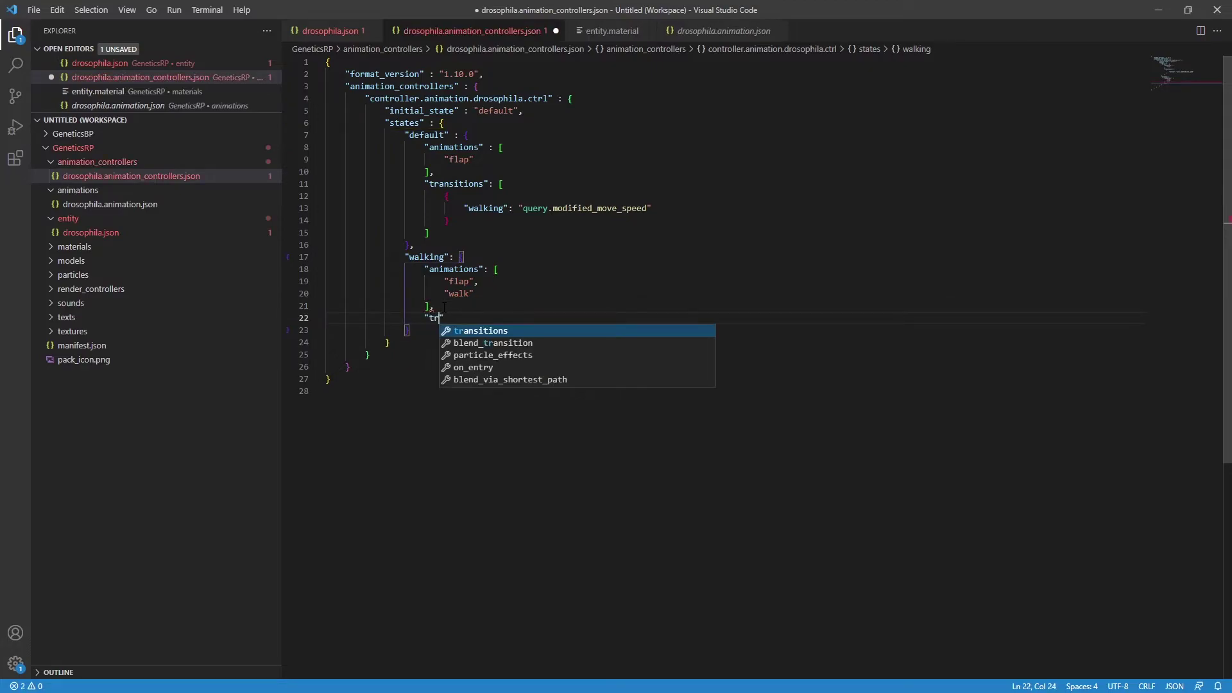
{"action": "key", "text": "Return"}
Step: Make the walking state's transition lead to "default" when "query.modified_move_speed == 0"
{"action": "double_click", "coordinate": [493, 342]}
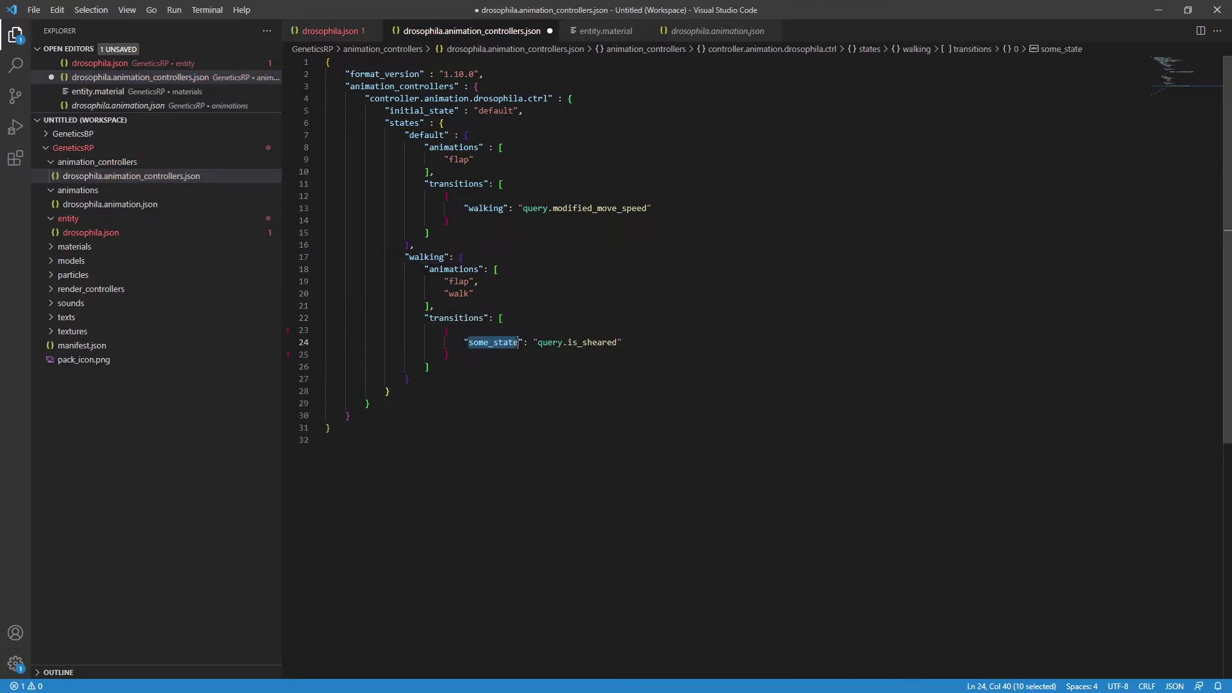
{"action": "type", "text": "default"}
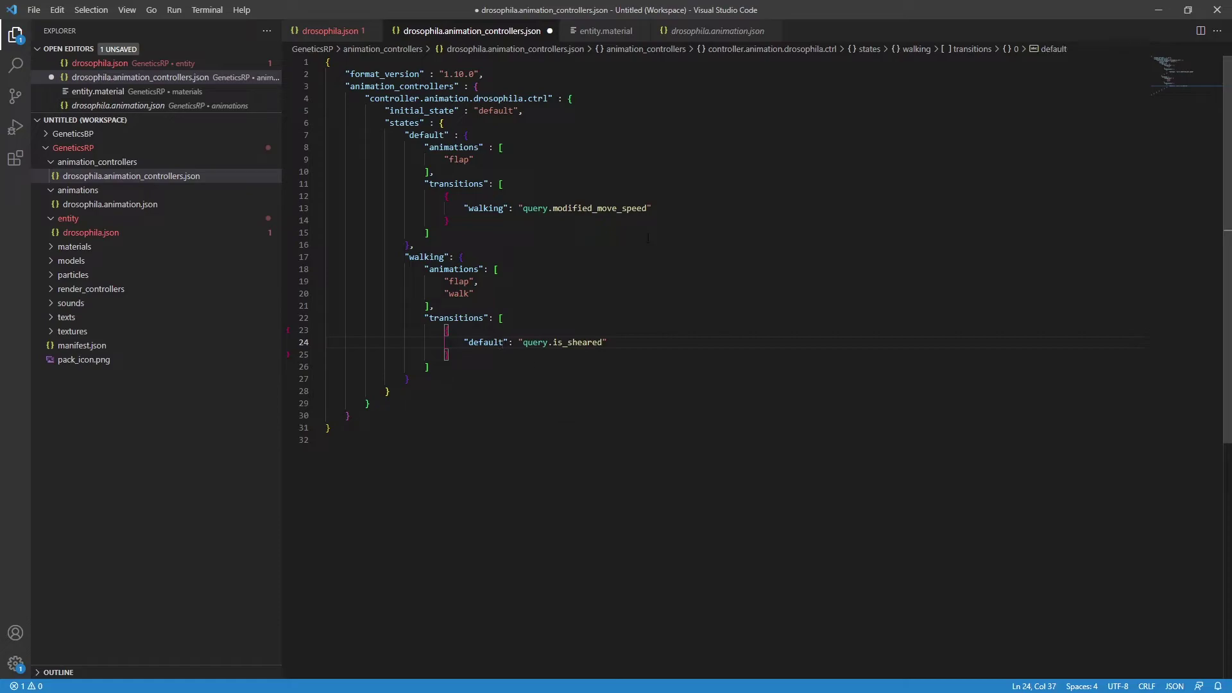
{"action": "left_click_drag", "start_coordinate": [646, 208], "coordinate": [523, 207]}
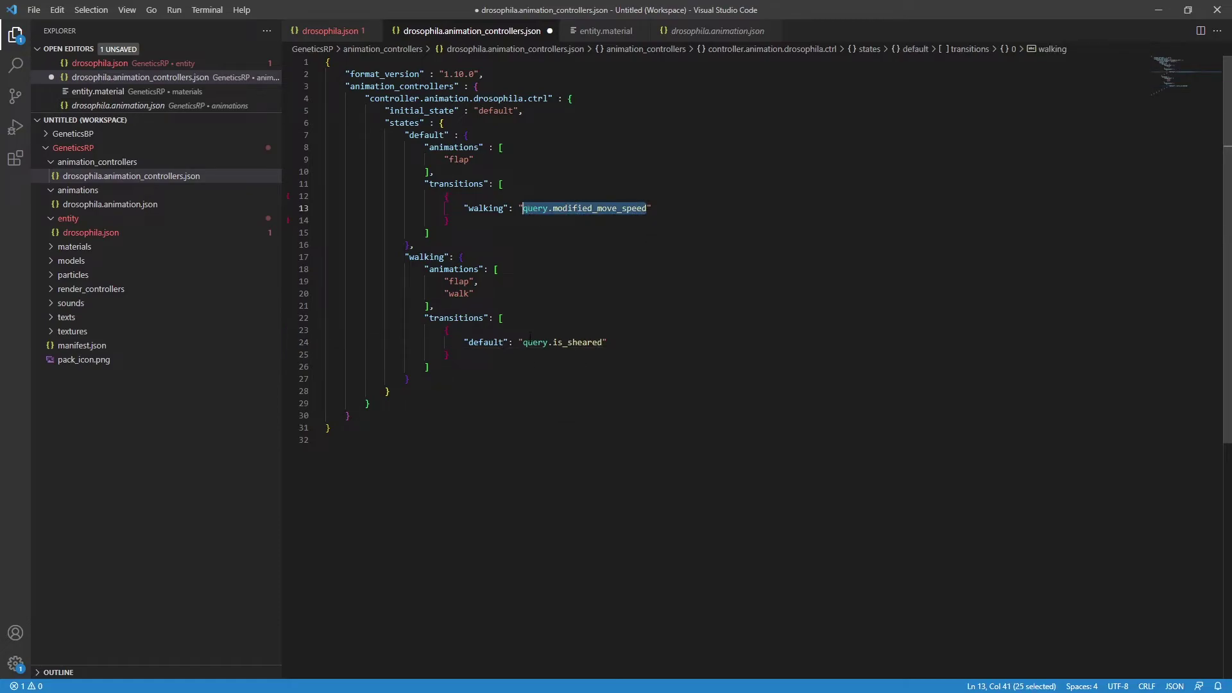
{"action": "key", "text": "ctrl+c"}
{"action": "left_click_drag", "start_coordinate": [523, 342], "coordinate": [606, 342]}
{"action": "key", "text": "ctrl+v"}
{"action": "type", "text": "== 0"}
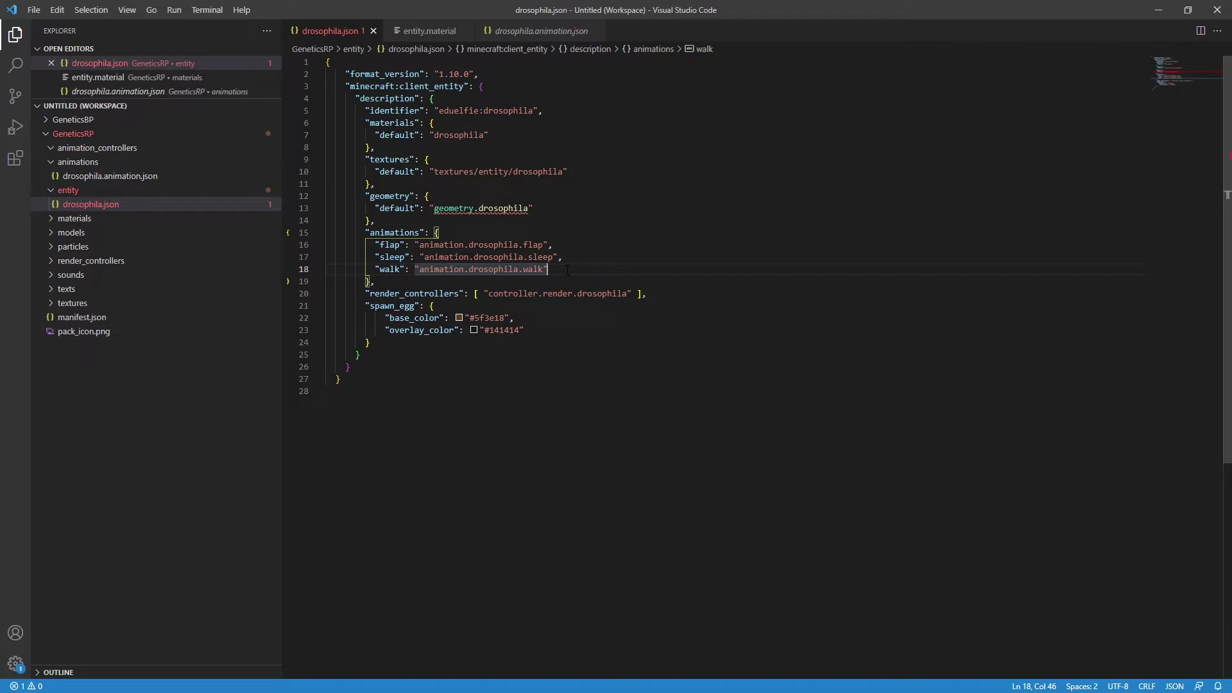
Step: Add a "ctrl" entry with the value "controller.animation.drosophila.ctrl" after "walk" in the animations of the entity file drosophila.json
{"action": "type", "text": ","}
{"action": "key", "text": "Return"}
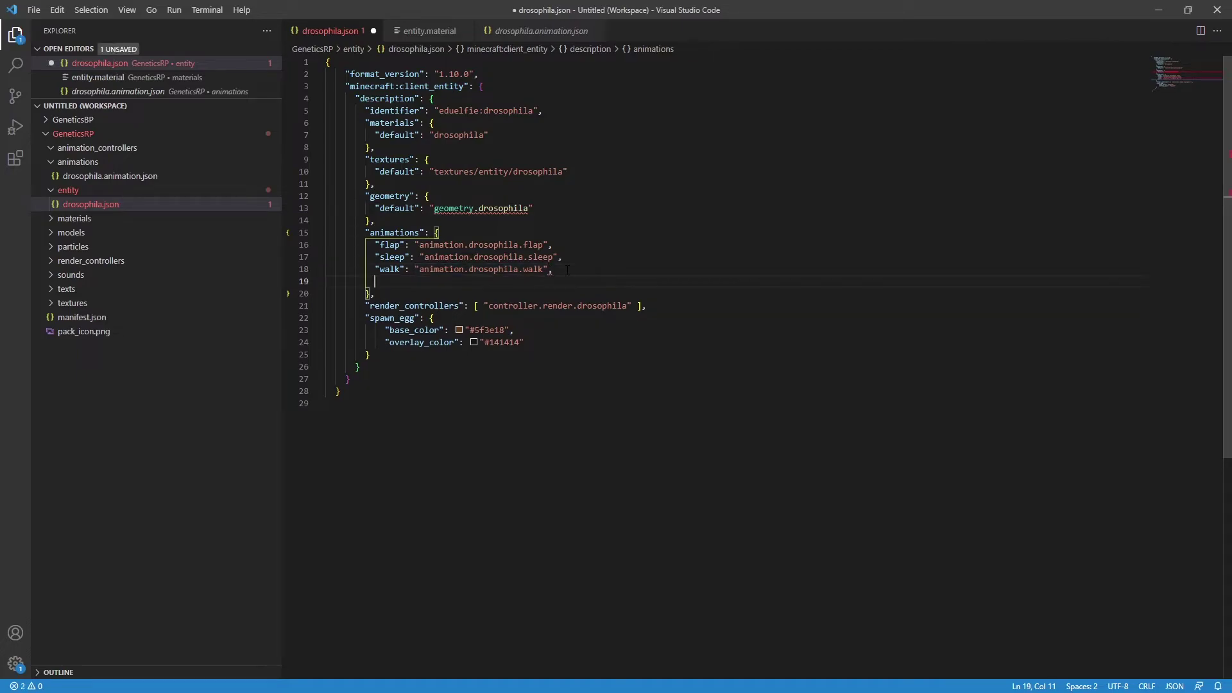
{"action": "type", "text": "\"ctrl\": \"controller.drosophila.ctrl"}
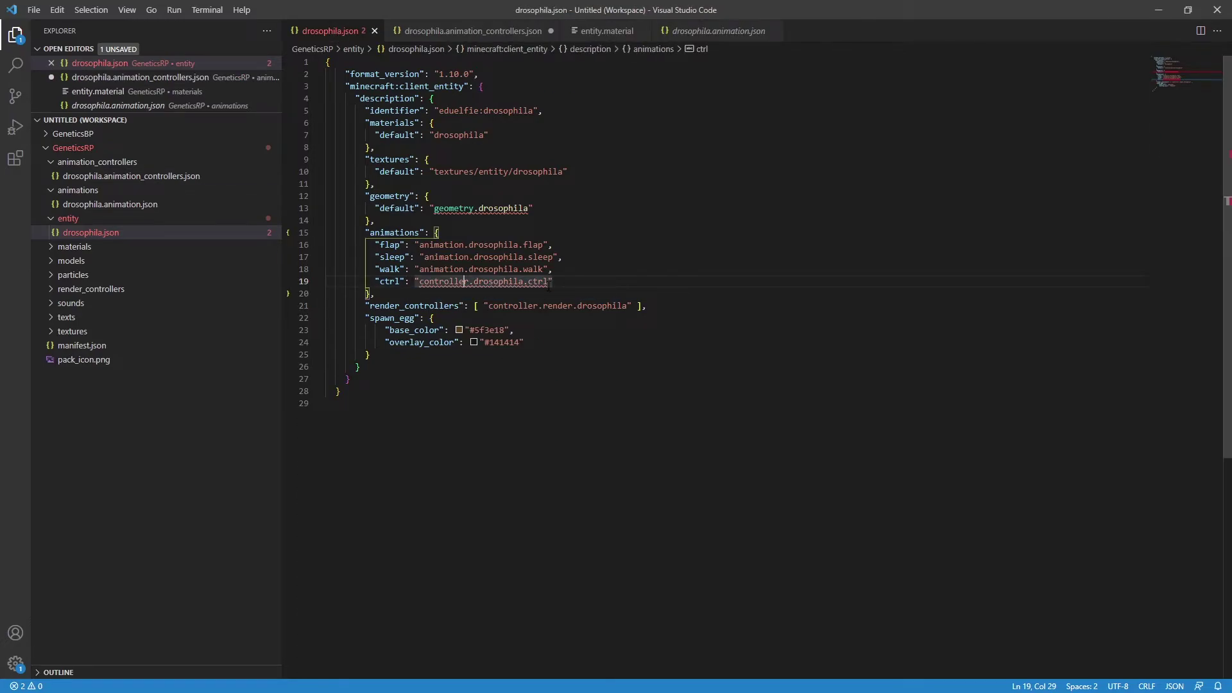
{"action": "left_click_drag", "start_coordinate": [553, 282], "coordinate": [424, 281]}
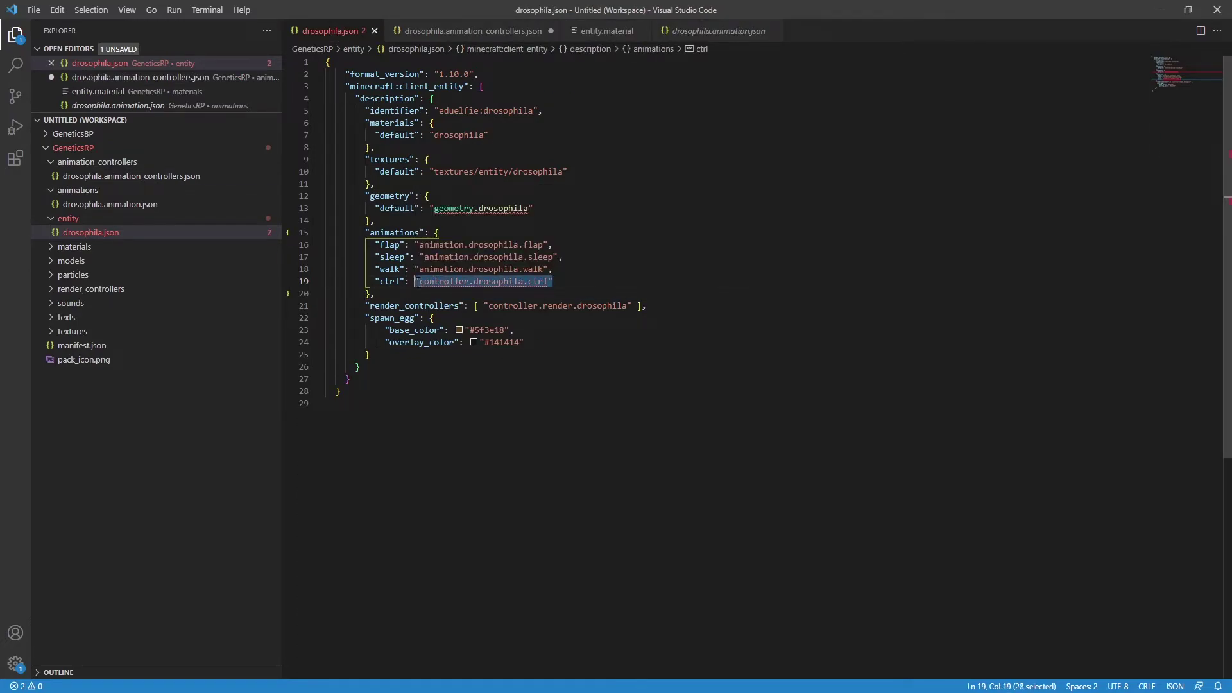
{"action": "key", "text": "ctrl+v"}
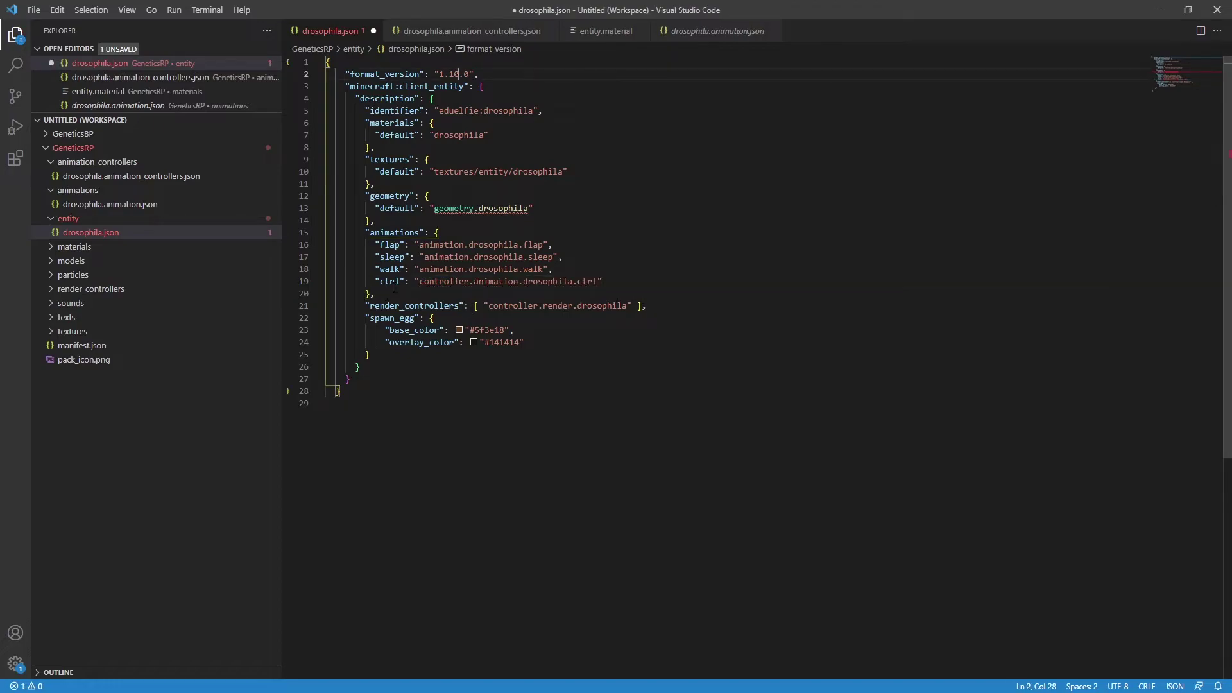
Step: Add a scripts block with an animate list containing "ctrl" after the entity's animations block, and save drosophila.json
{"action": "left_click", "coordinate": [396, 290]}
{"action": "key", "text": "Return"}
{"action": "type", "text": "\"sc"}
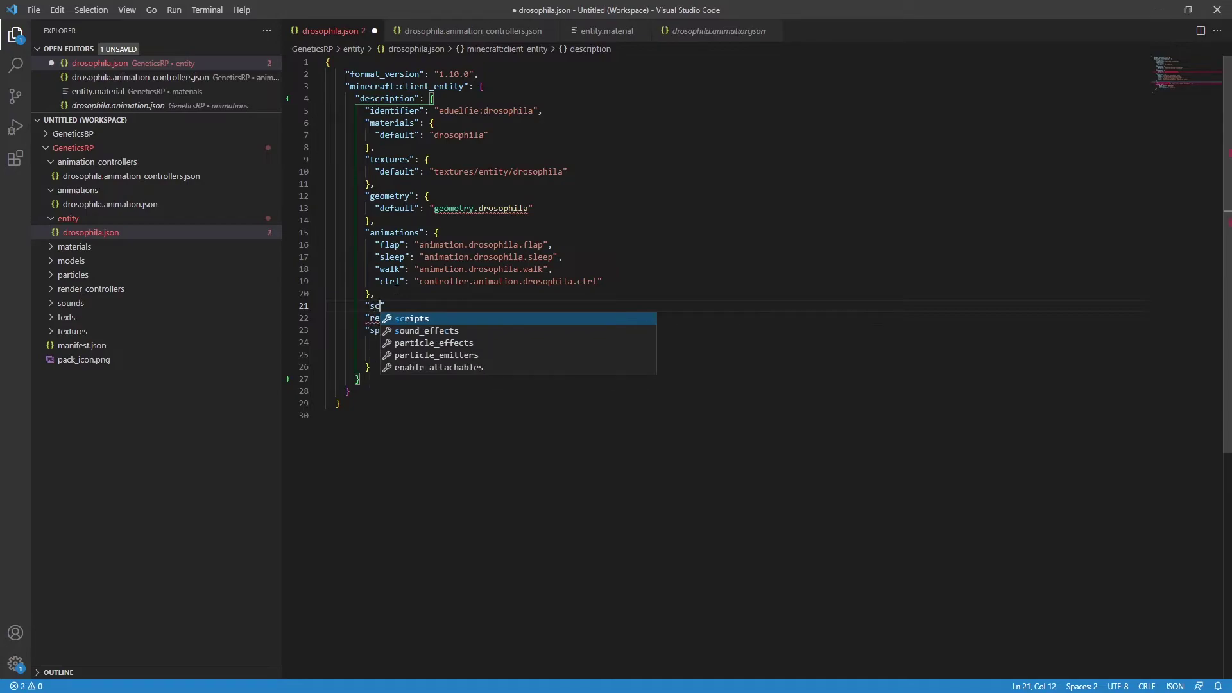
{"action": "key", "text": "Return"}
{"action": "key", "text": "Return"}
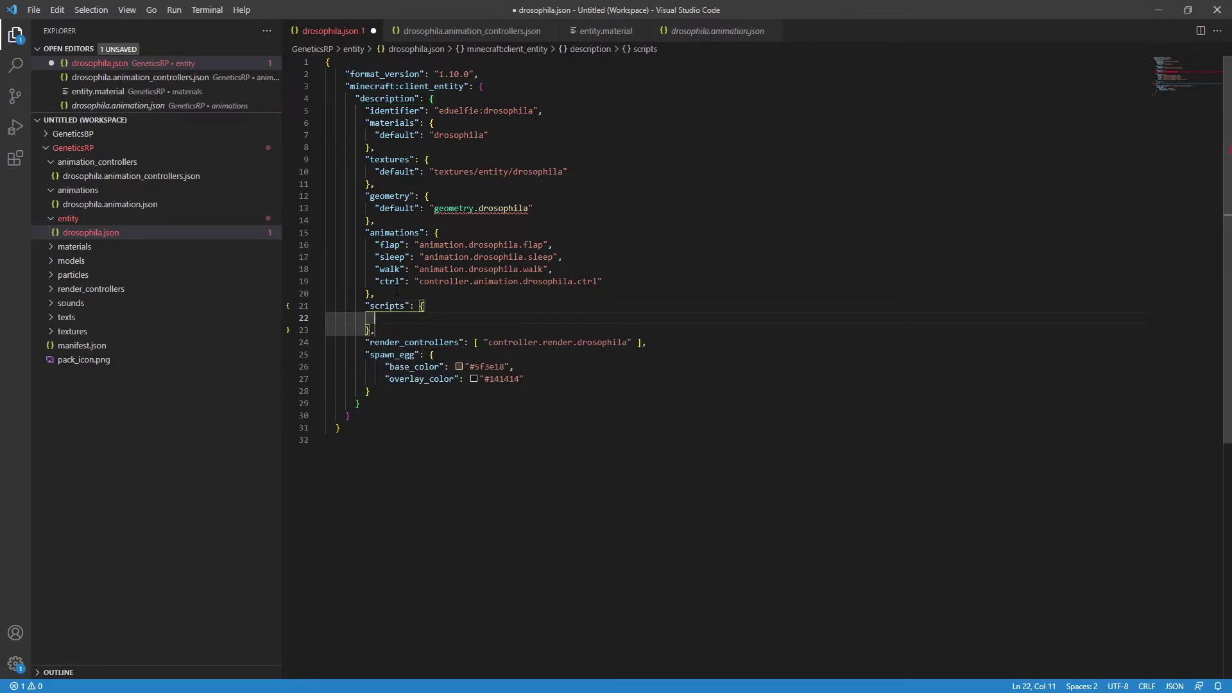
{"action": "type", "text": "\"an"}
{"action": "key", "text": "Return"}
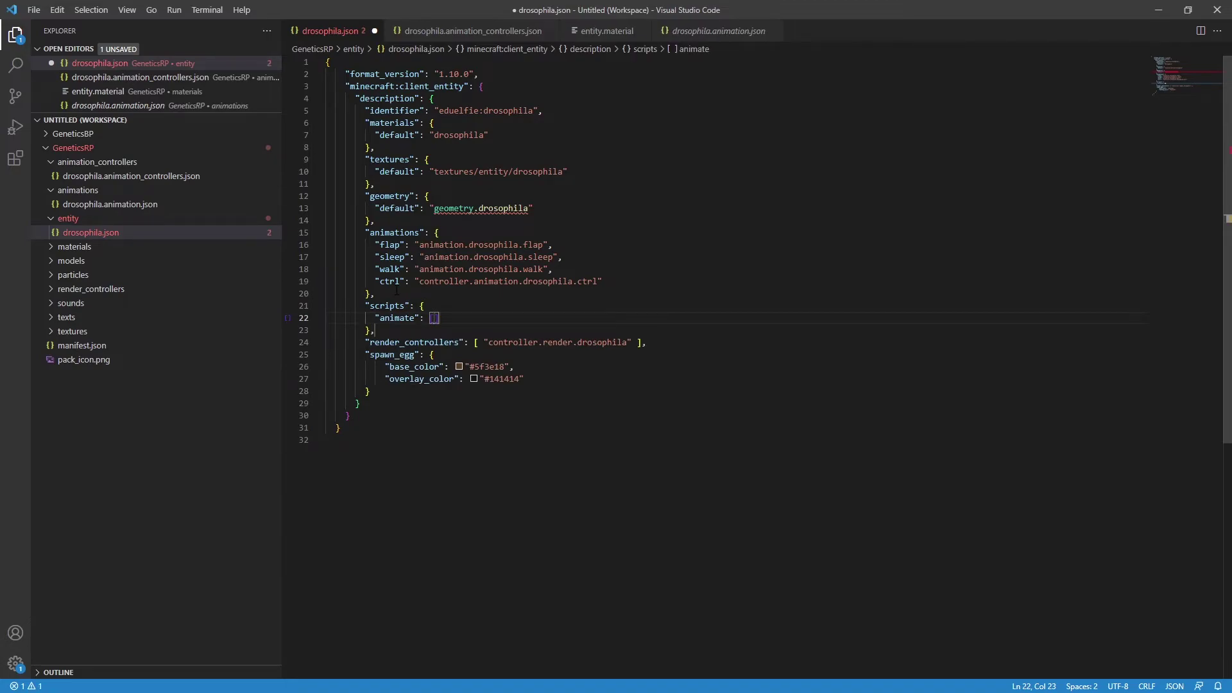
{"action": "key", "text": "Return"}
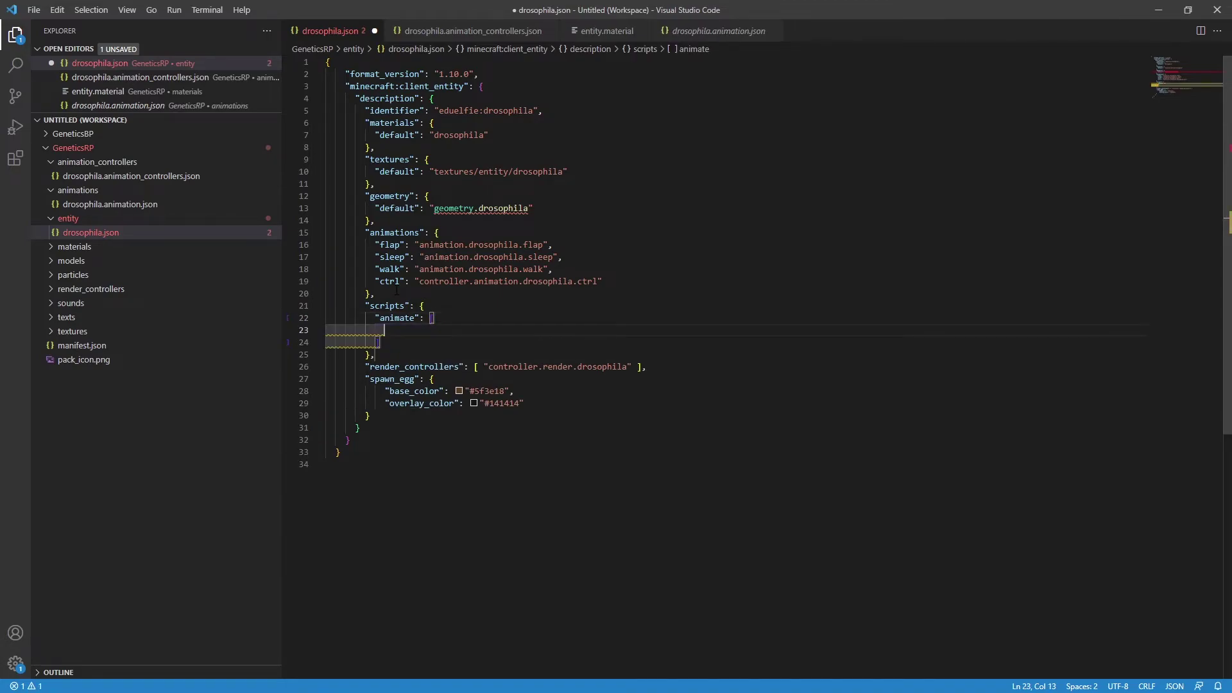
{"action": "type", "text": "\"ctrl"}
{"action": "key", "text": "ctrl+s"}
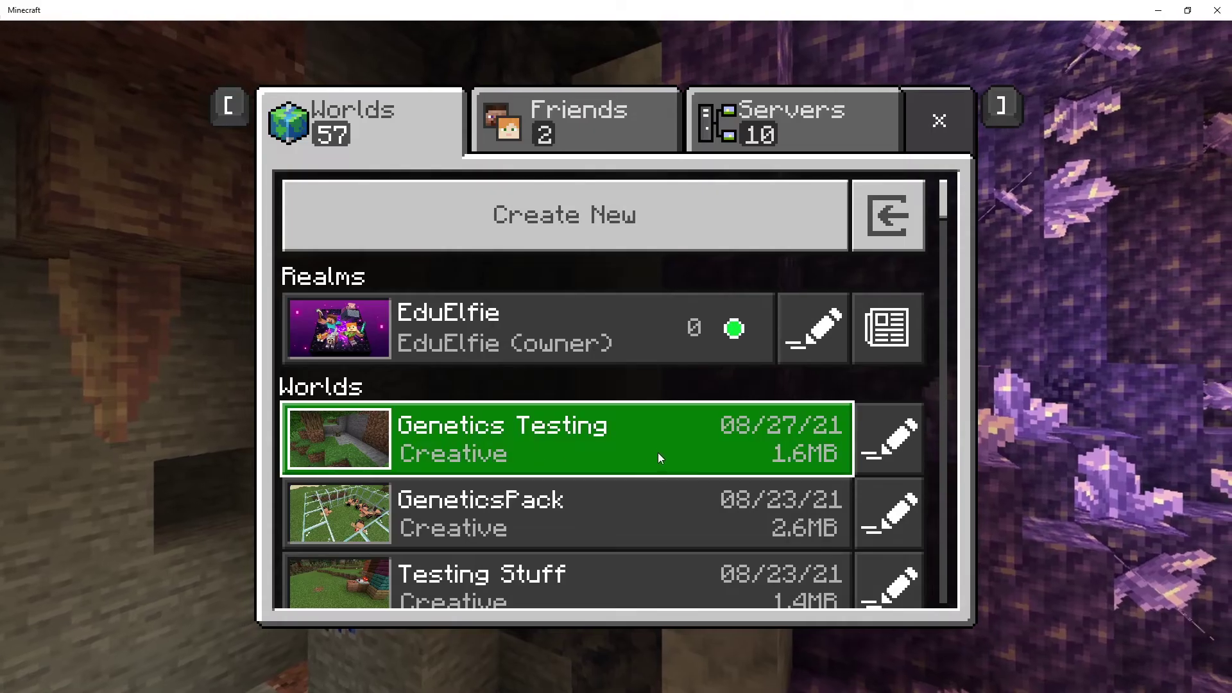
Step: Switch to Minecraft, open the Genetics Testing world and follow the drosophila to examine its flap and walk animations
{"action": "left_click", "coordinate": [642, 450]}
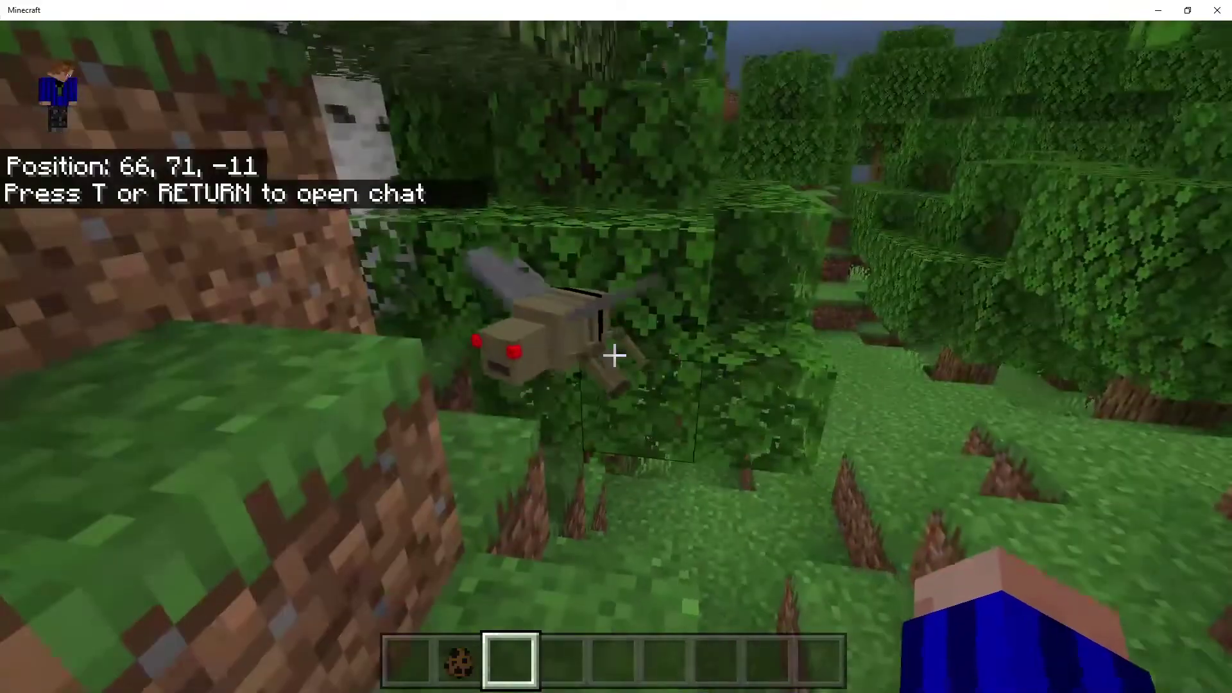
{"action": "key", "text": "d"}
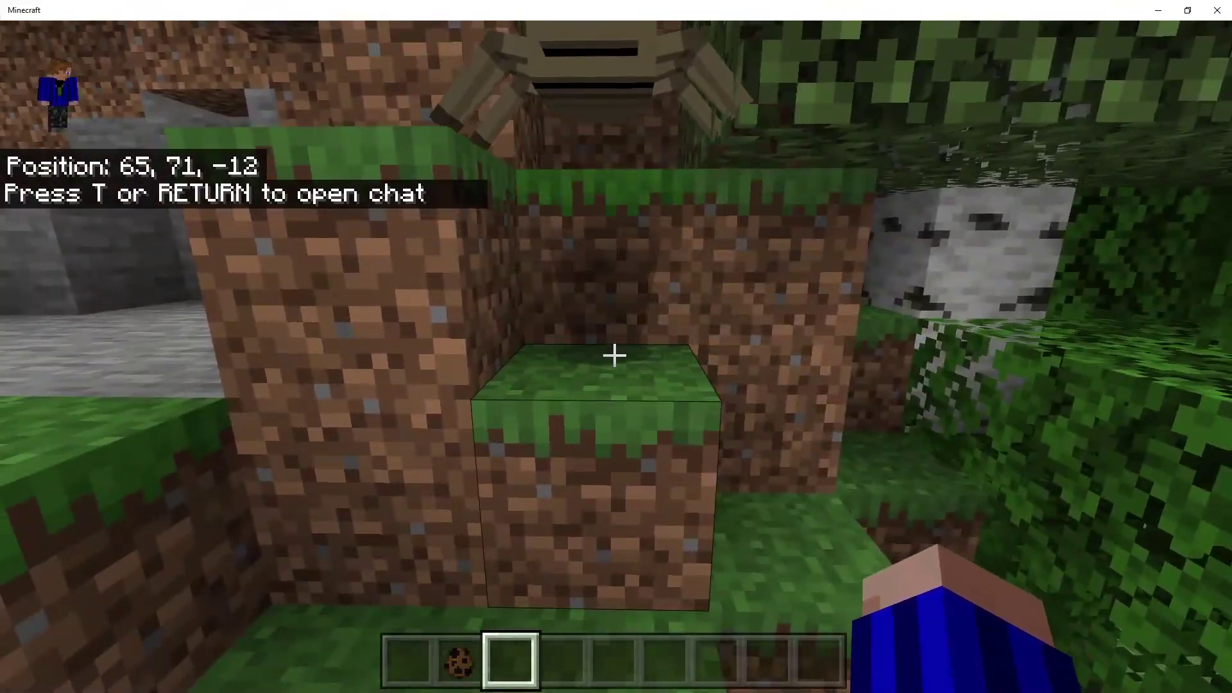
{"action": "key", "text": "space"}
{"action": "key", "text": "w"}
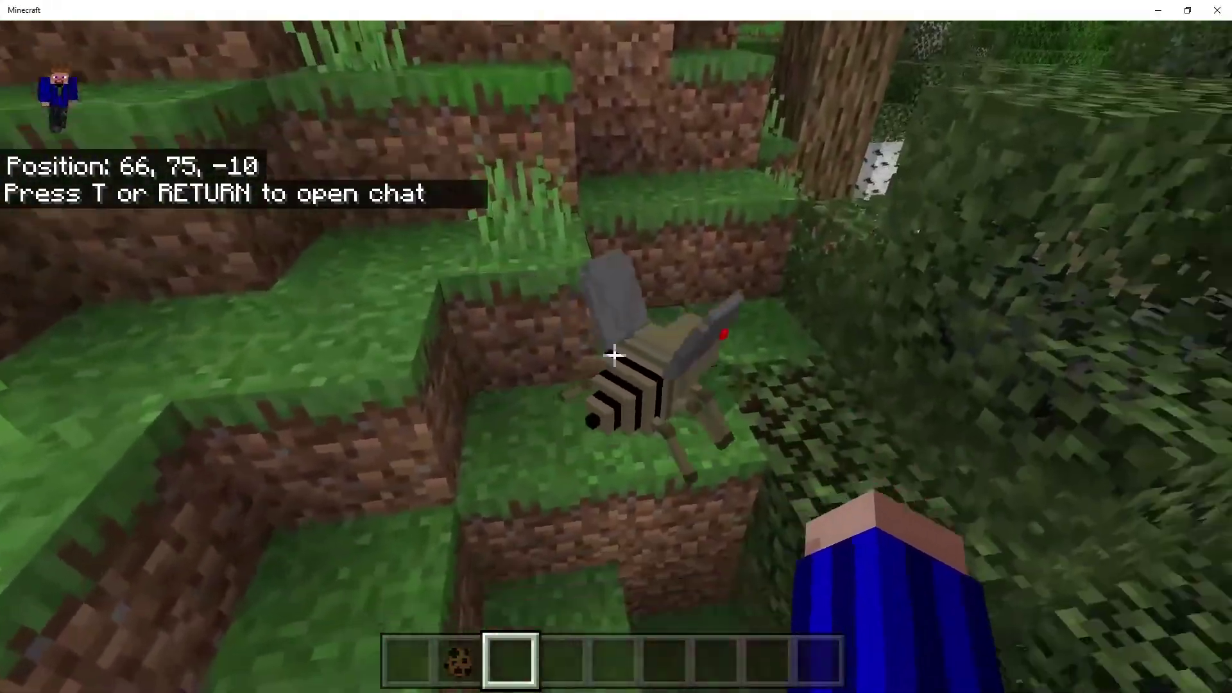
{"action": "key", "text": "space"}
{"action": "key", "text": "w"}
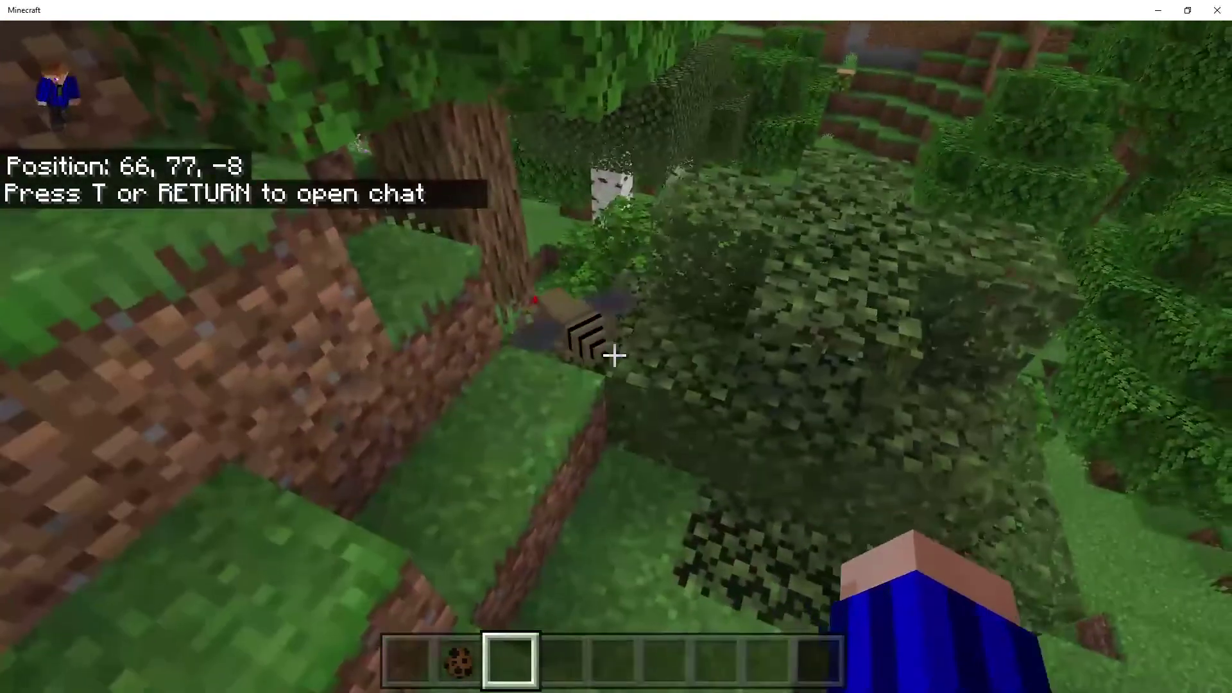
Step: In drosophila.animation_controllers.json, set the "walking" transition to "query.modified_move_speed > 0.1" and make the "default" transition use a < comparison
{"action": "key", "text": "w"}
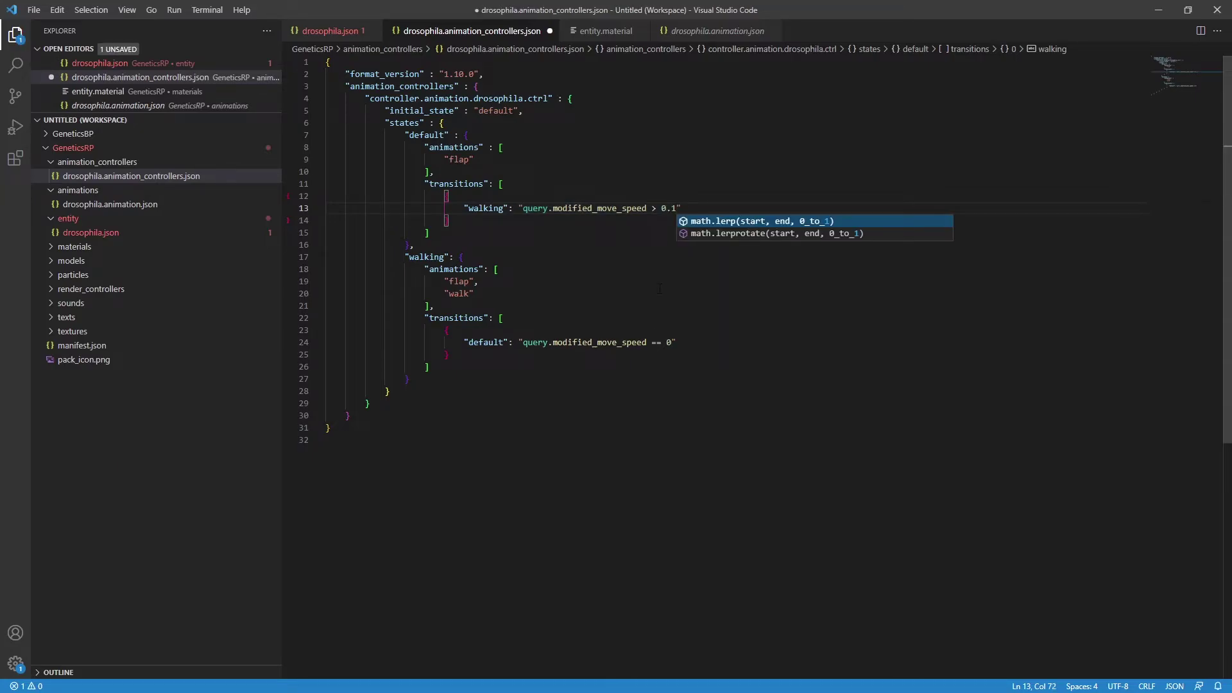
{"action": "left_click_drag", "start_coordinate": [652, 342], "coordinate": [657, 342]}
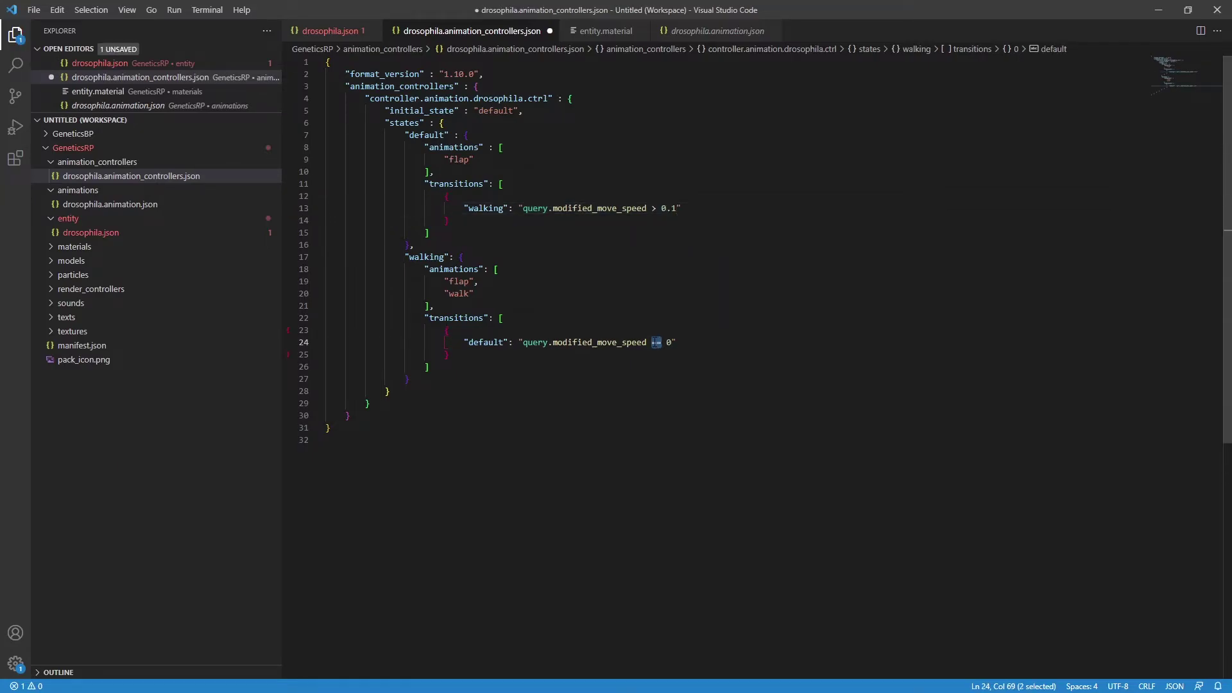
{"action": "type", "text": "< 0."}
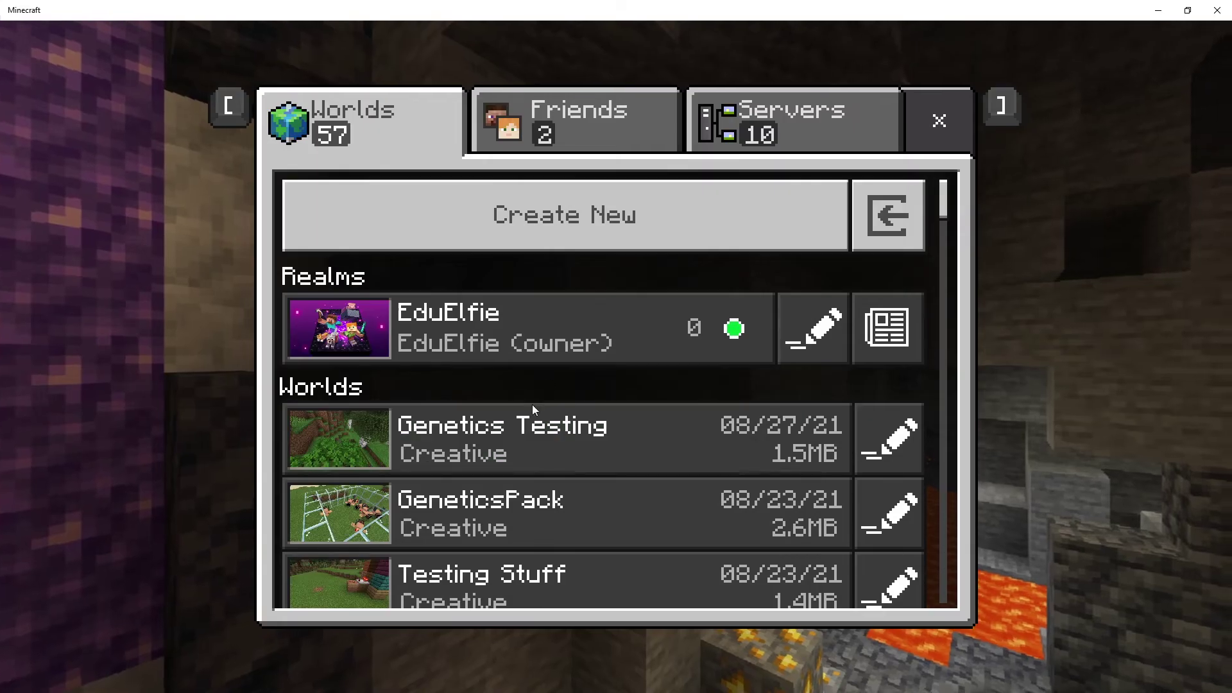
Step: Switch to Minecraft, reopen the Genetics Testing world and follow the drosophila to examine how it changes between flapping and walking animations
{"action": "left_click", "coordinate": [527, 427]}
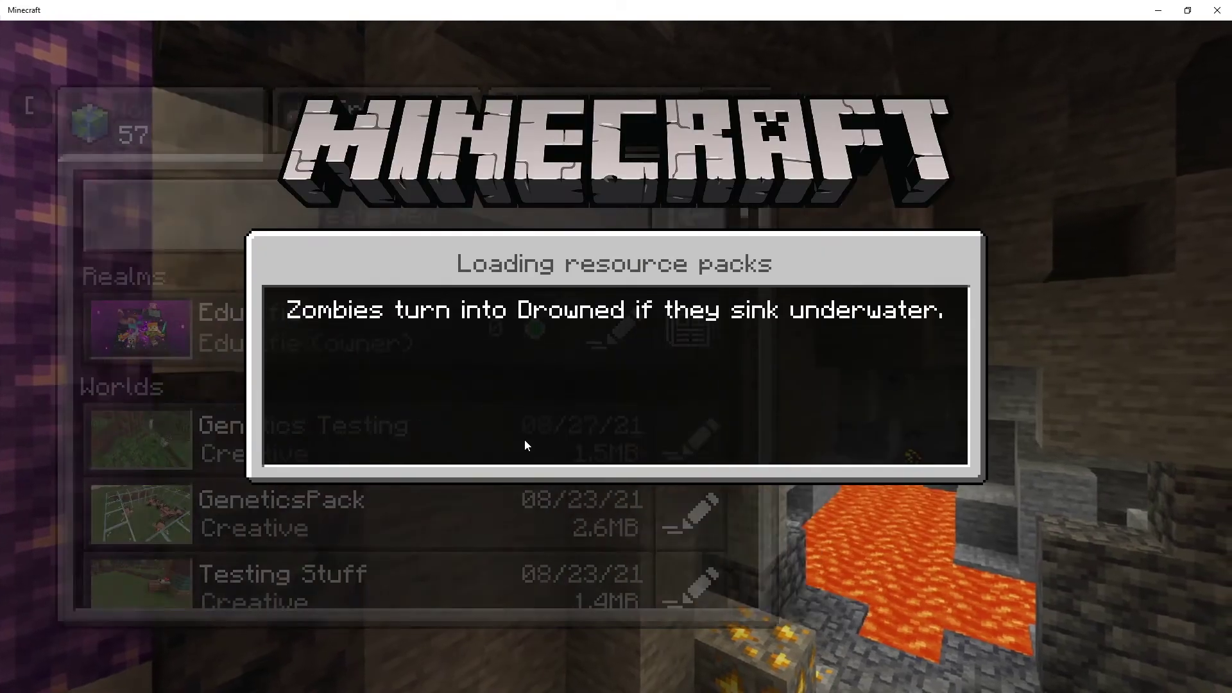
{"action": "key", "text": "w"}
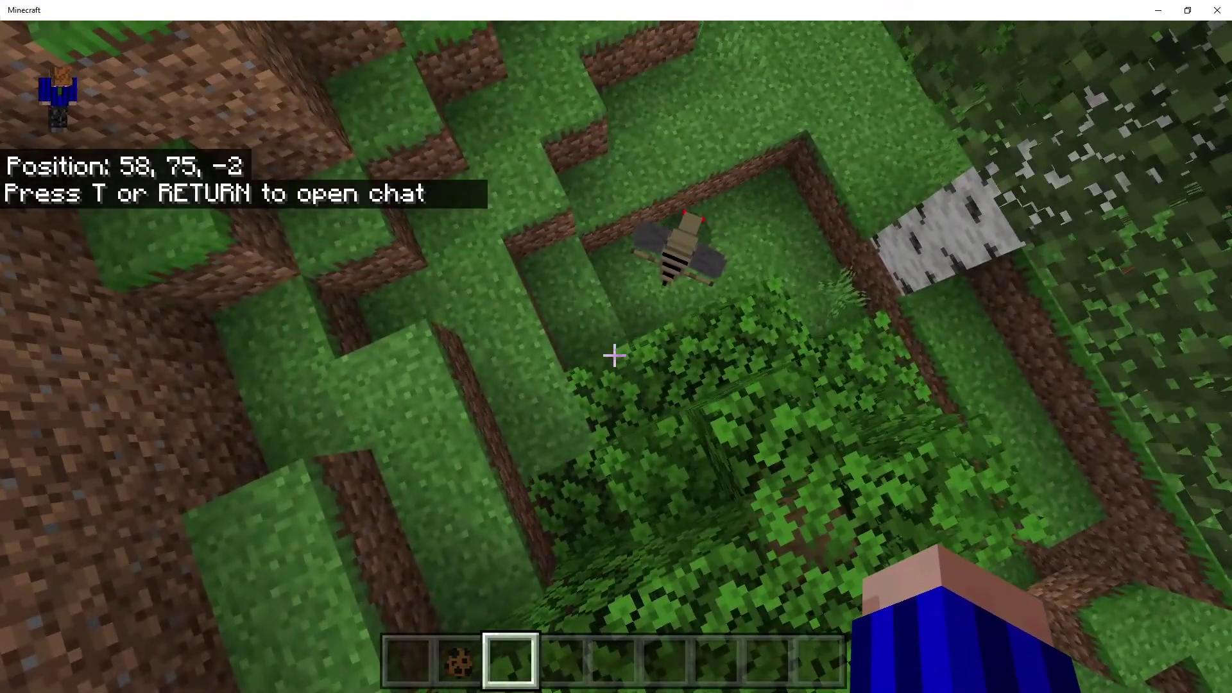
{"action": "key", "text": "w"}
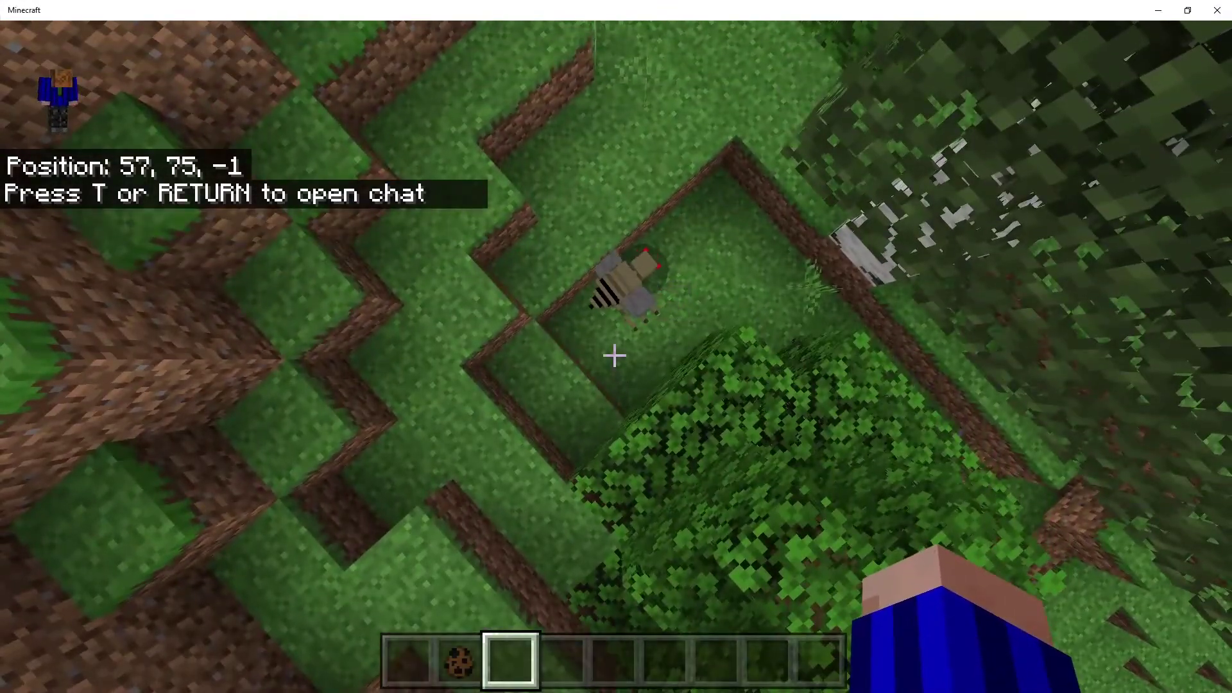
{"action": "key", "text": "w"}
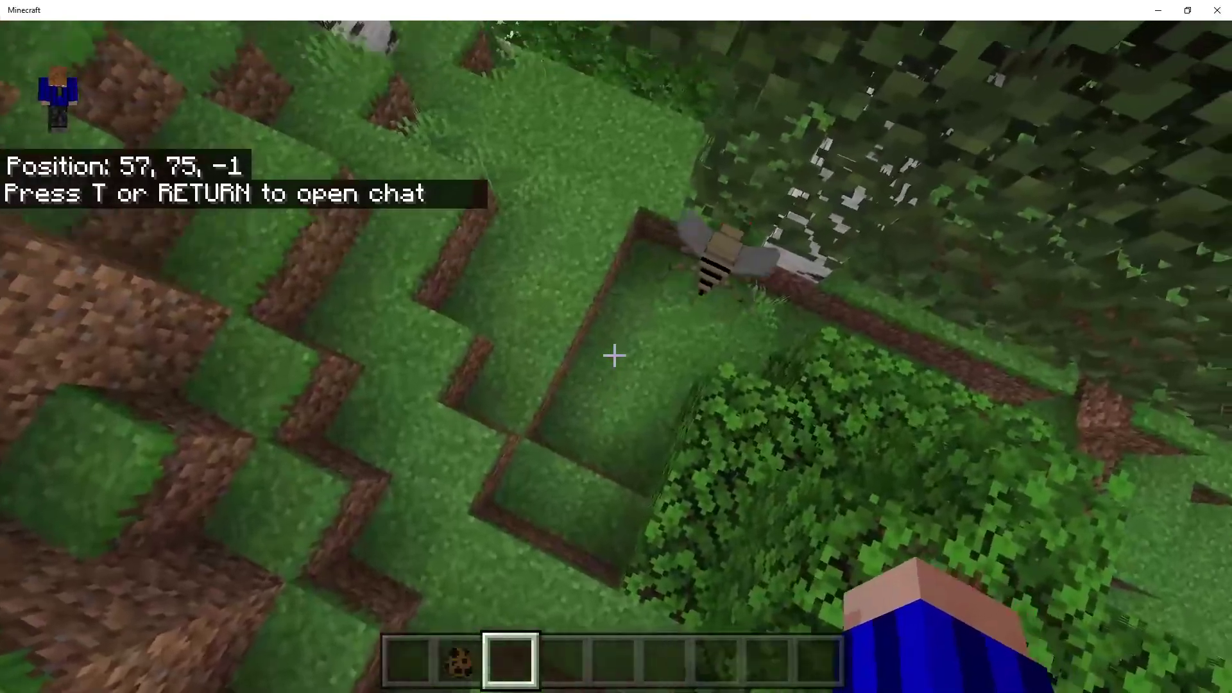
{"action": "key", "text": "w"}
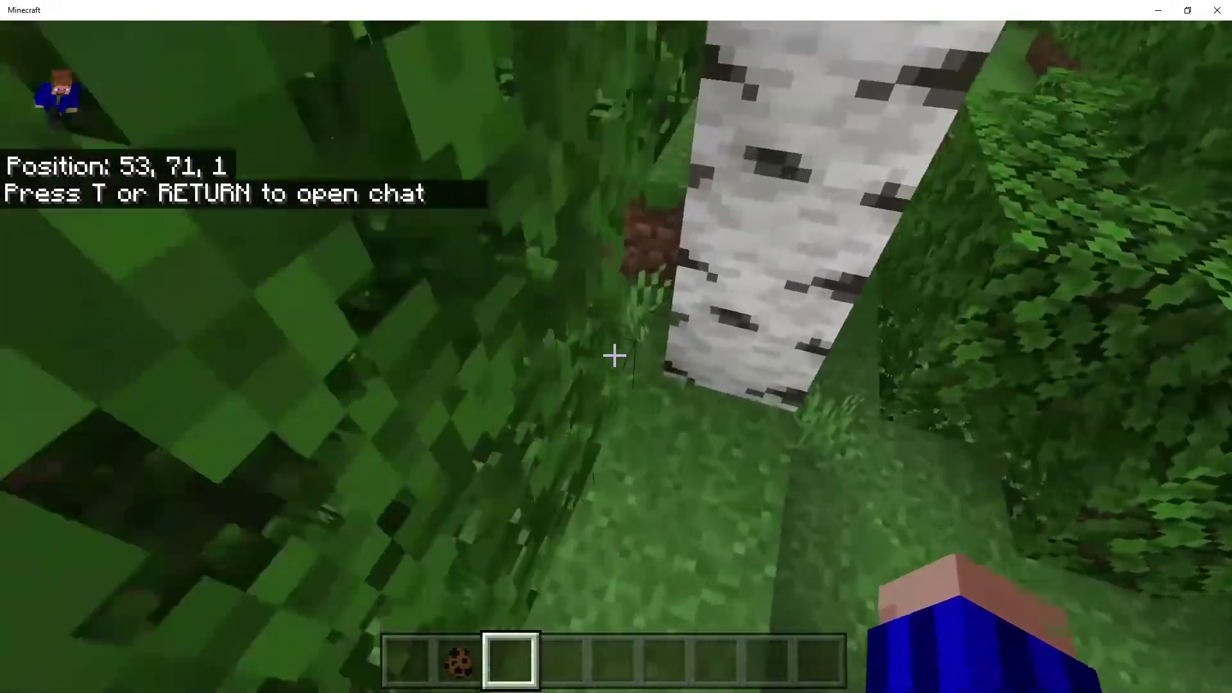
{"action": "key", "text": "w"}
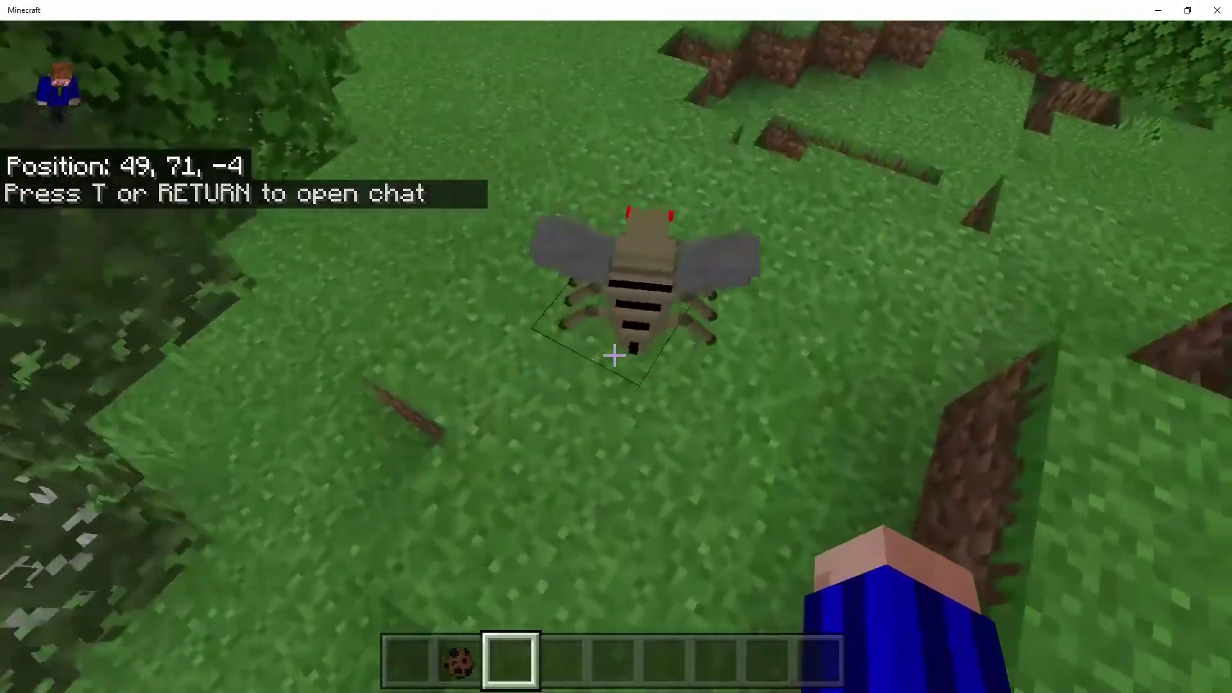
{"action": "key", "text": "w"}
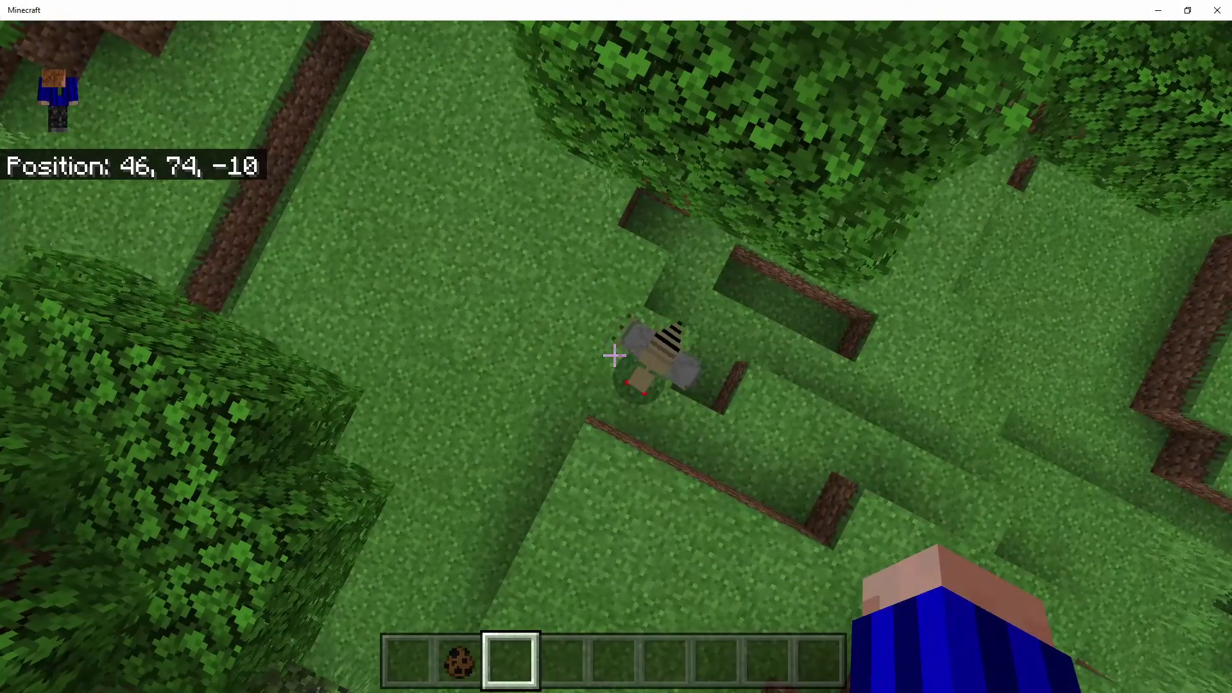
{"action": "key", "text": "a"}
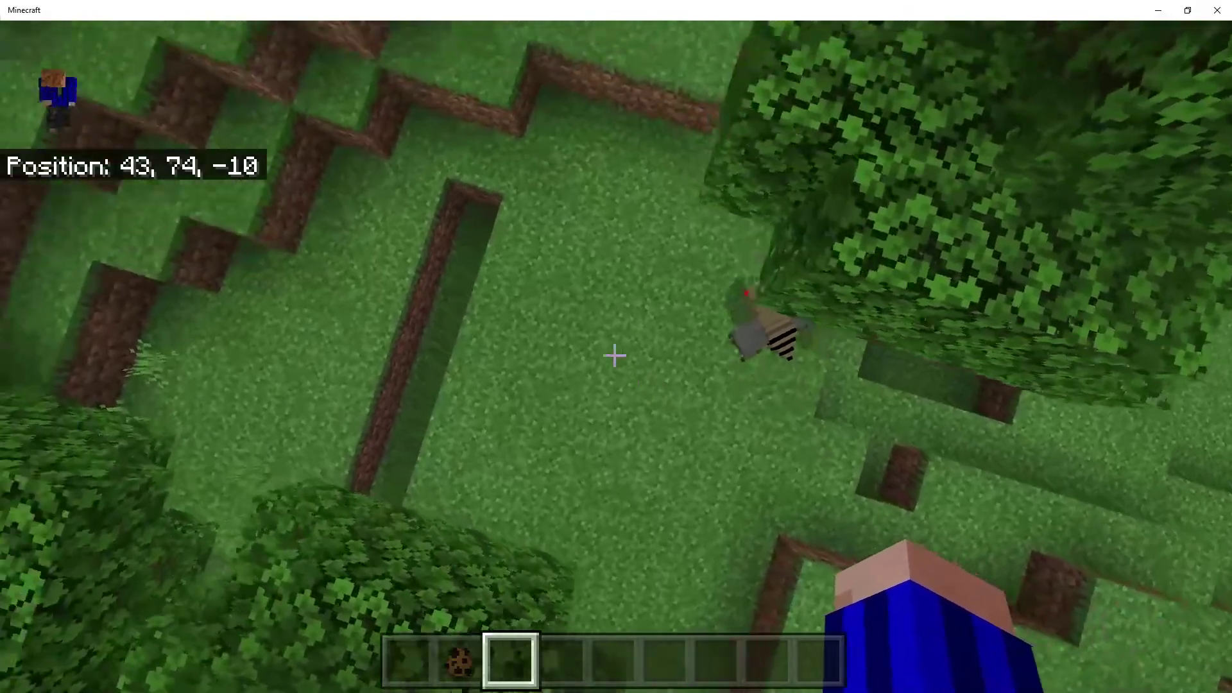
{"action": "key", "text": "w"}
{"action": "key", "text": "w"}
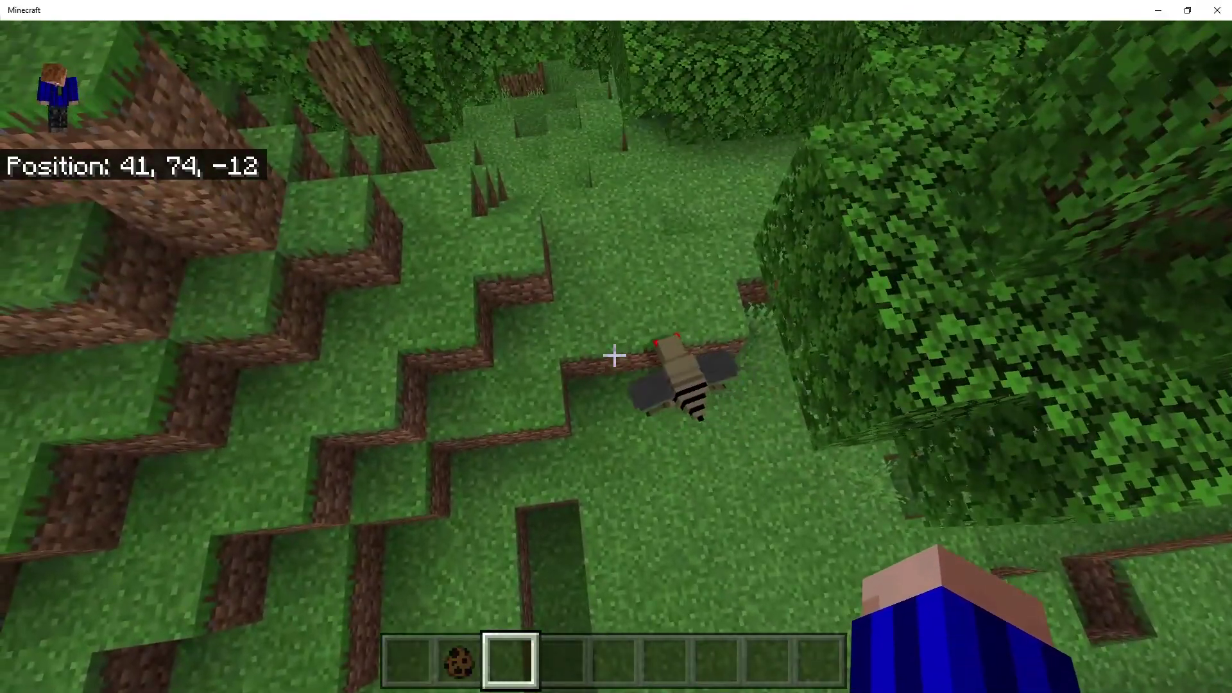
{"action": "key", "text": "w"}
{"action": "key", "text": "w"}
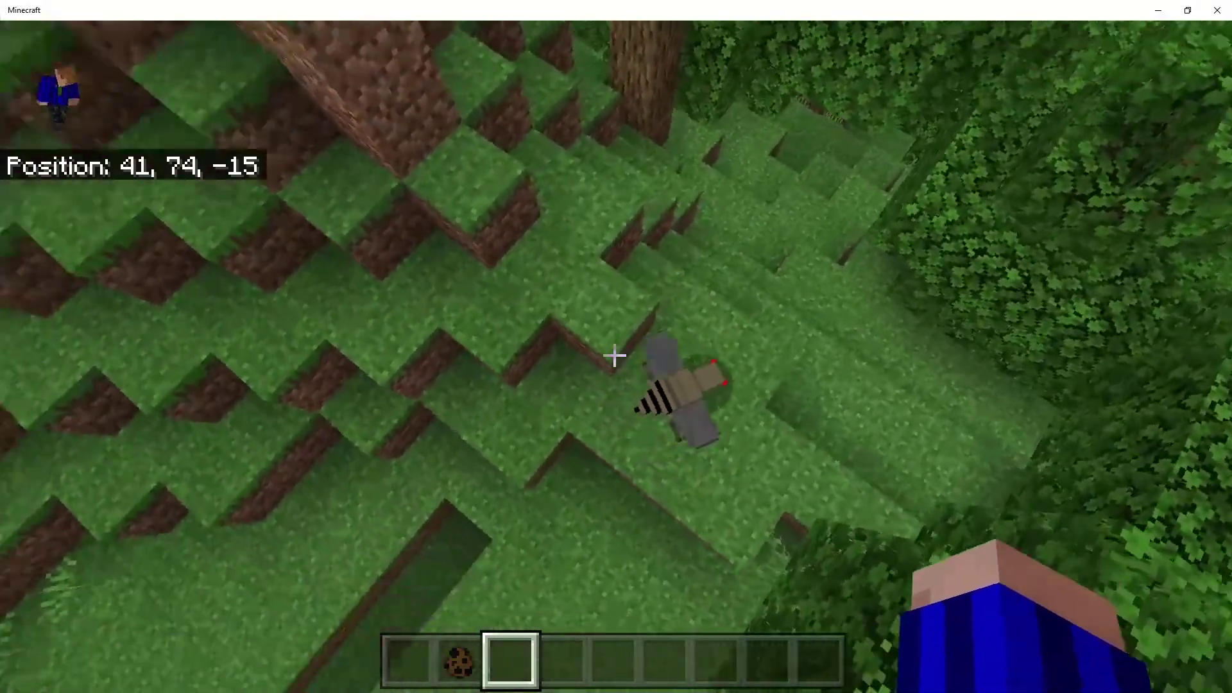
{"action": "key", "text": "w"}
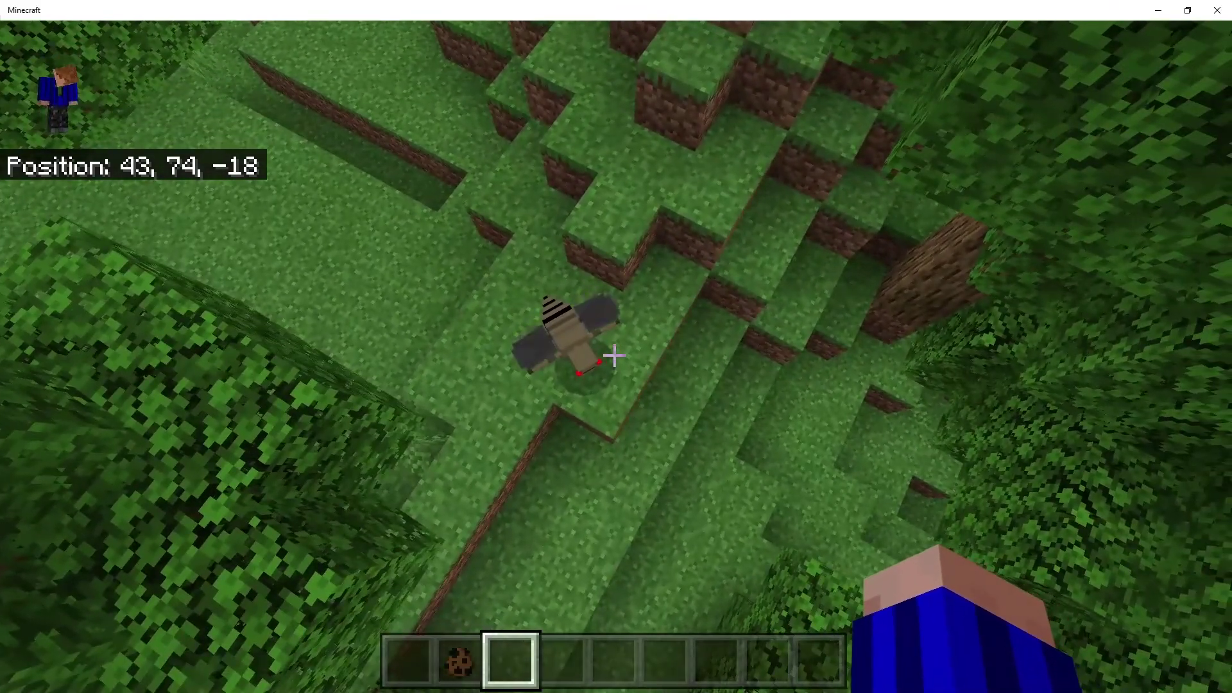